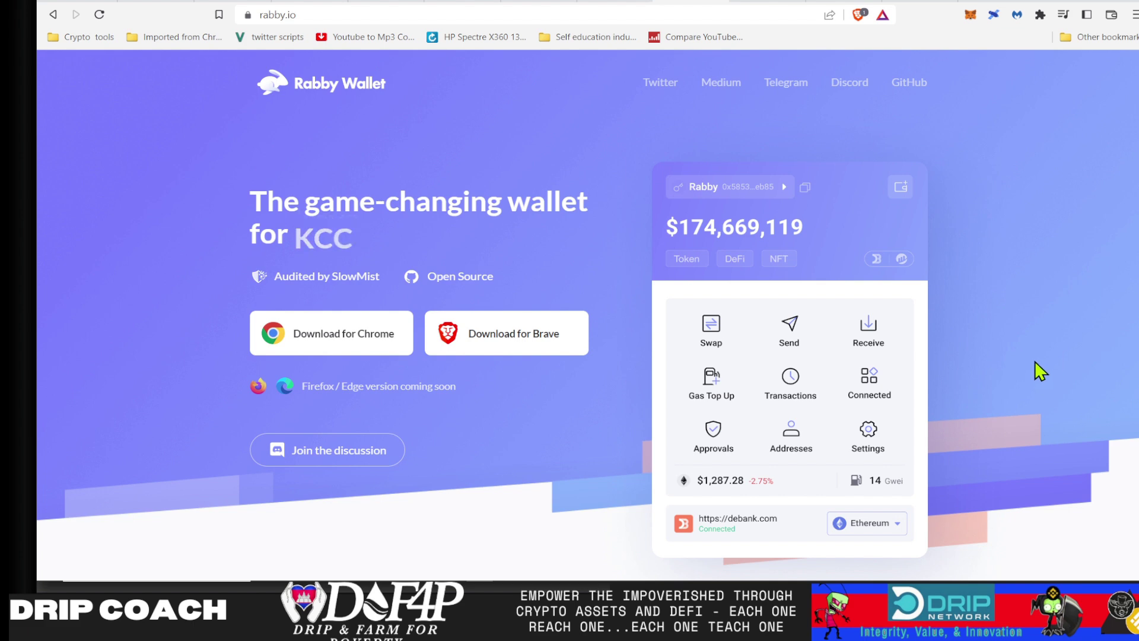
# Scroll the rabby.io homepage down to the 'How is Rabby different from MetaMask' section
pyautogui.scroll(-5, 1035, 361)
pyautogui.scroll(-5, 1039, 370)
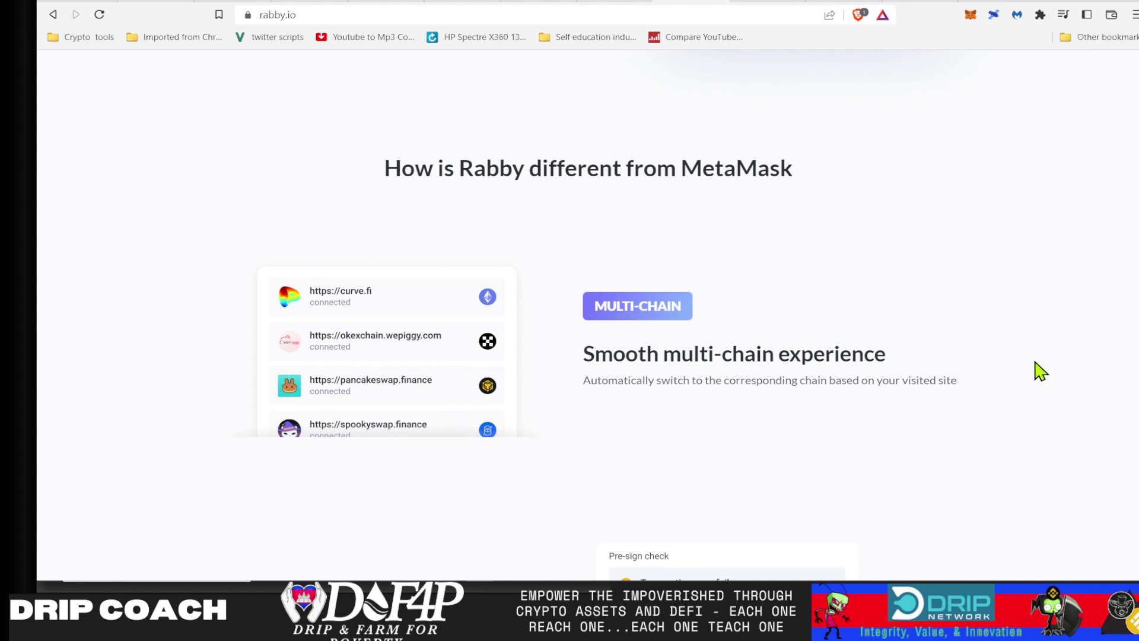
# Scroll past Security, Experience and 'Security over user experience' toward the Get Rabby banner
pyautogui.scroll(-3, 954, 374)
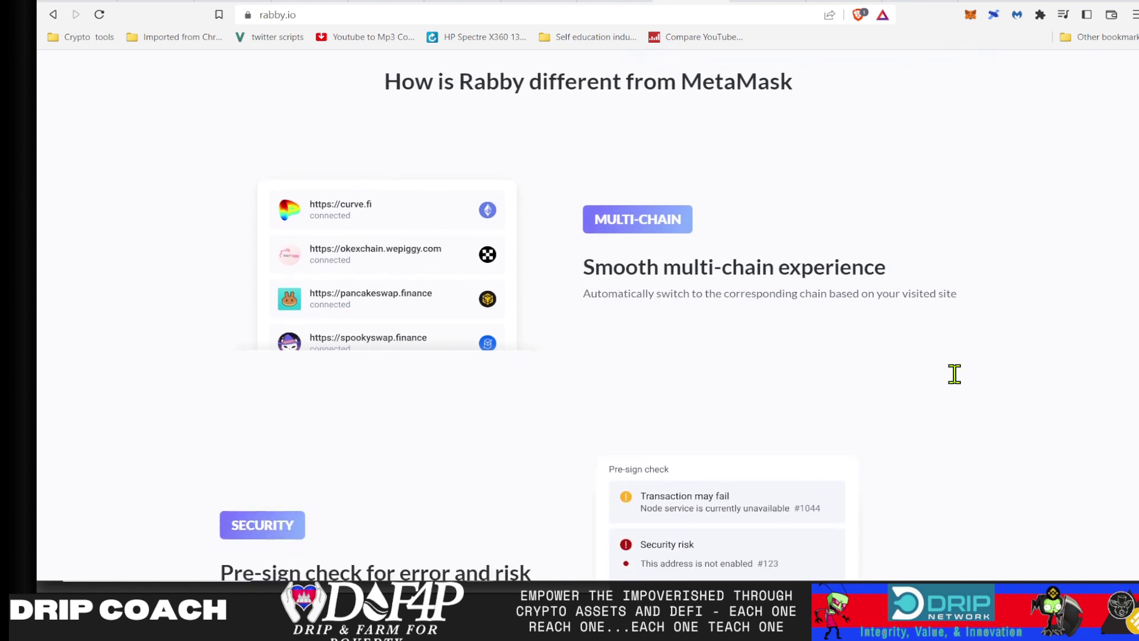
pyautogui.scroll(-4, 954, 373)
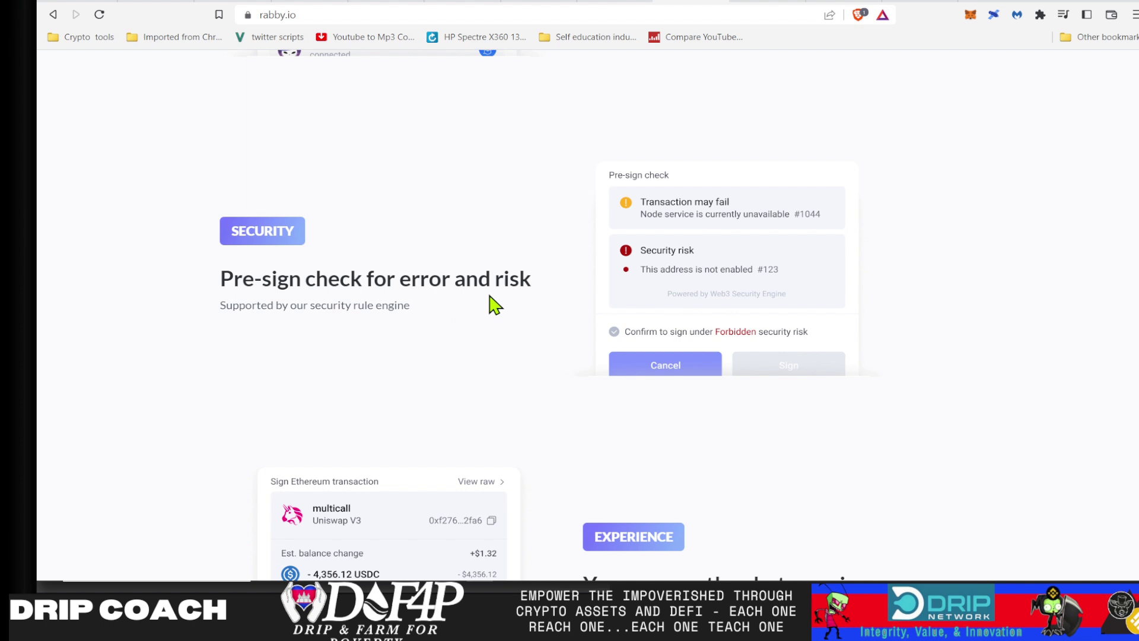
pyautogui.scroll(-1, 526, 315)
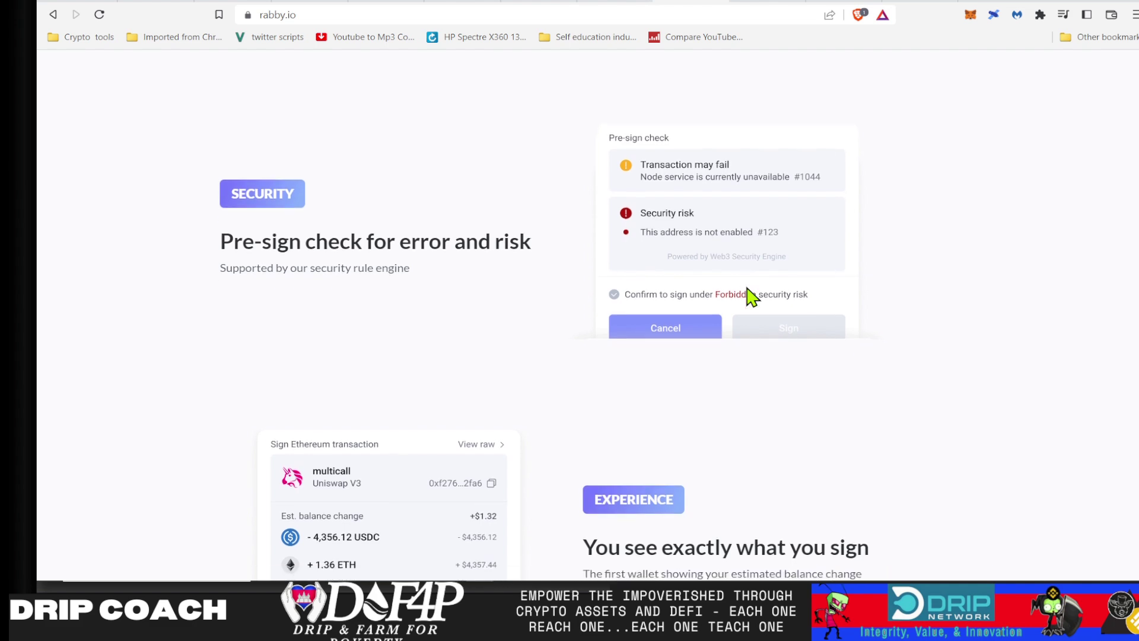
pyautogui.scroll(-4, 770, 359)
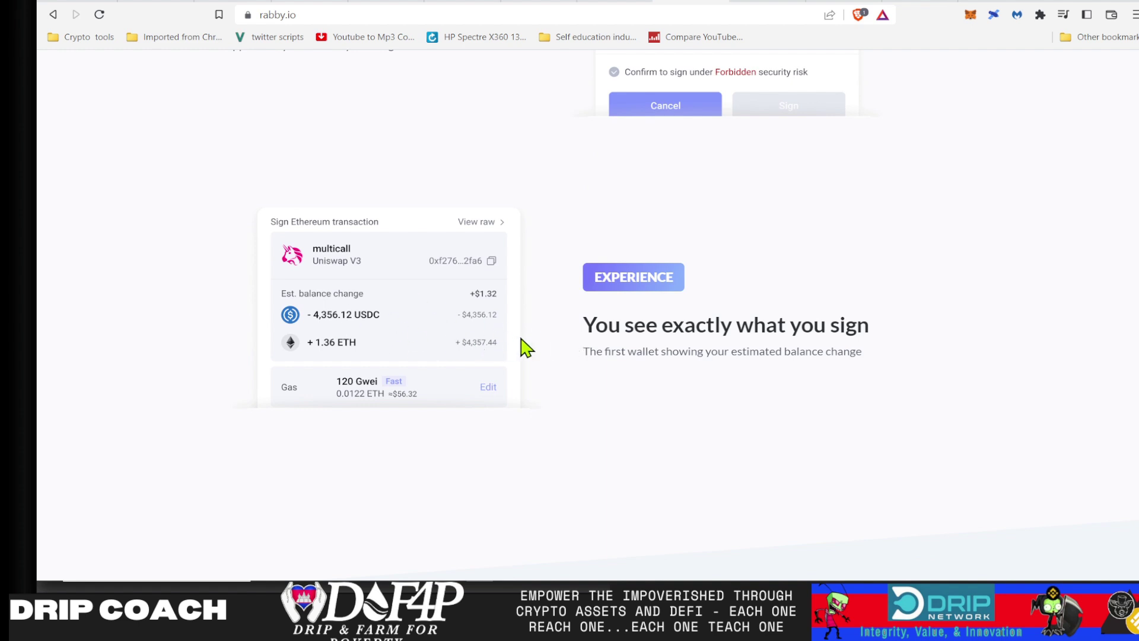
pyautogui.scroll(-8, 555, 387)
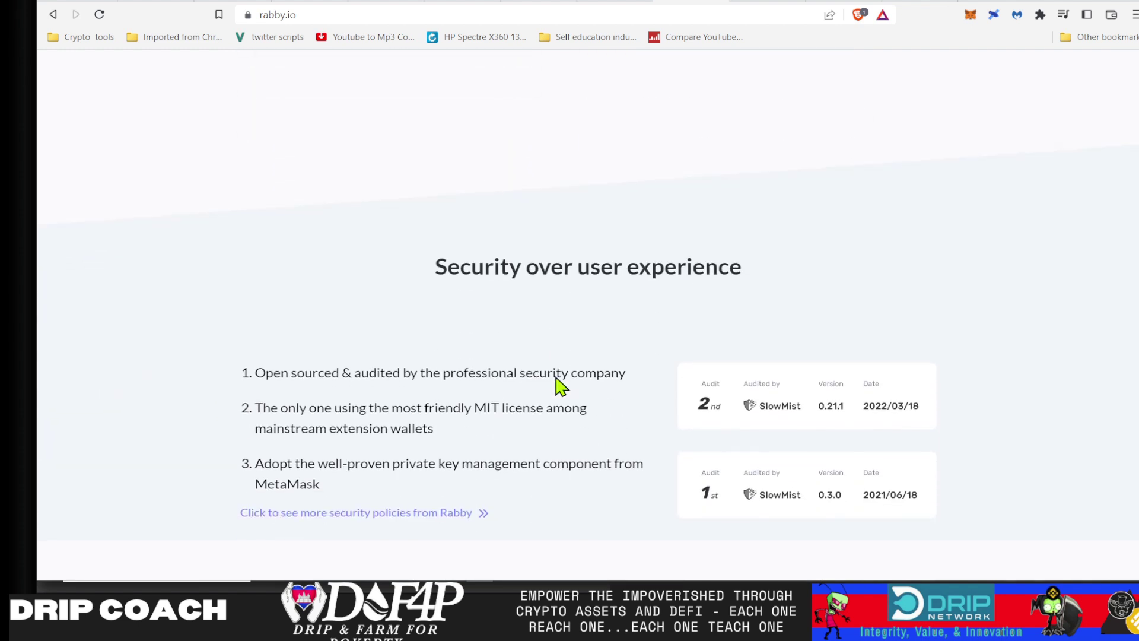
pyautogui.scroll(-1, 557, 387)
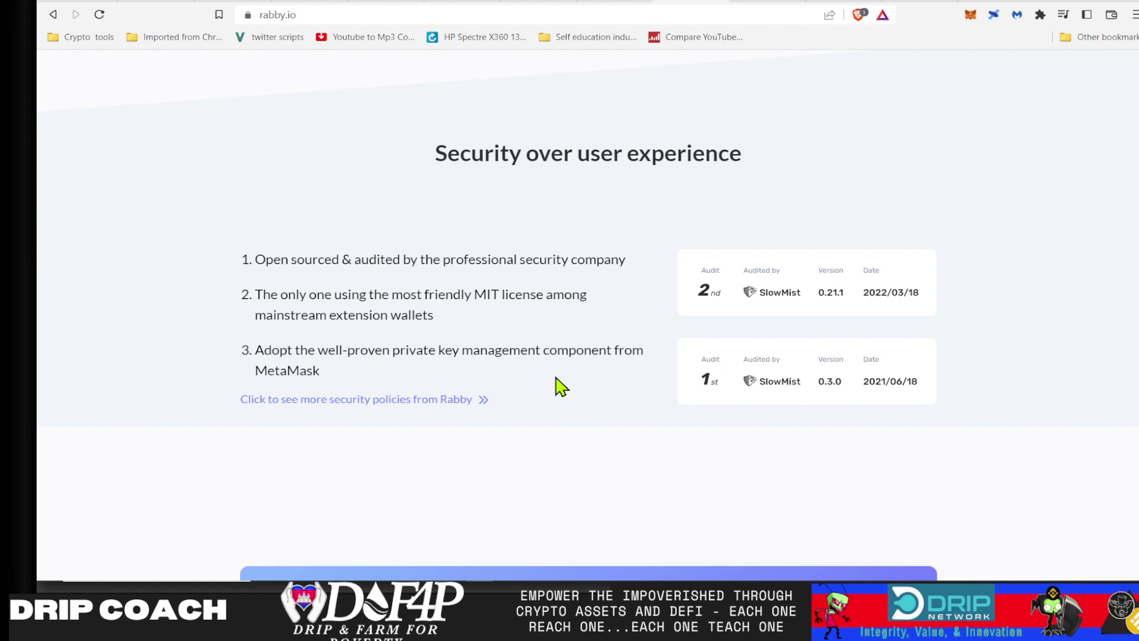
# Scroll through the 44 chains and 'Support multiple signing modes', then back to the hero
pyautogui.scroll(-18, 556, 384)
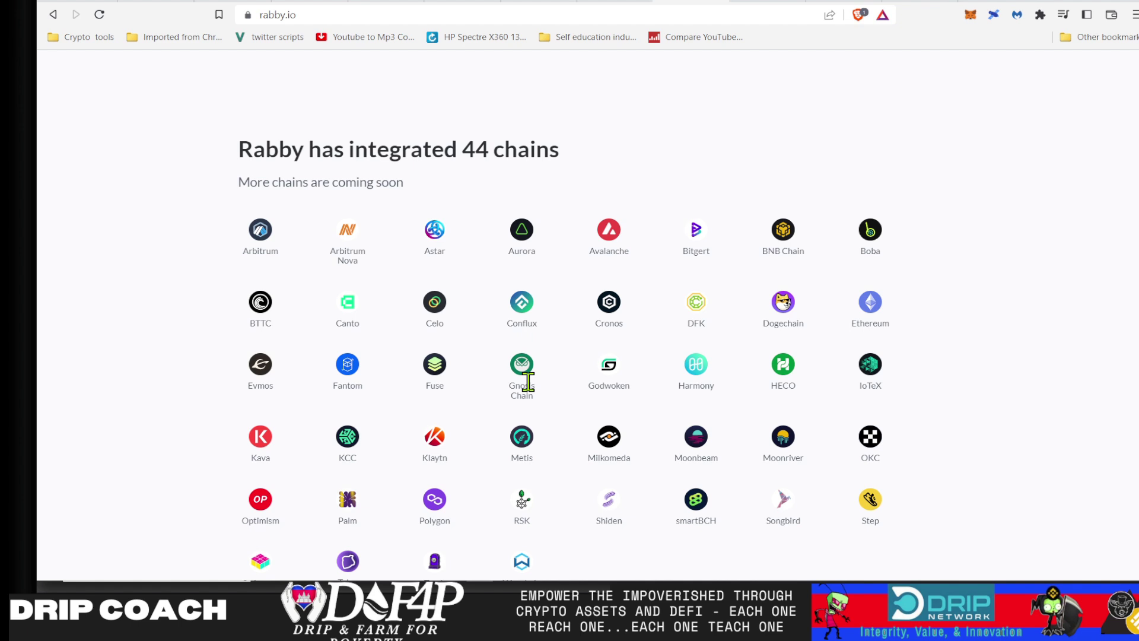
pyautogui.scroll(-2, 549, 427)
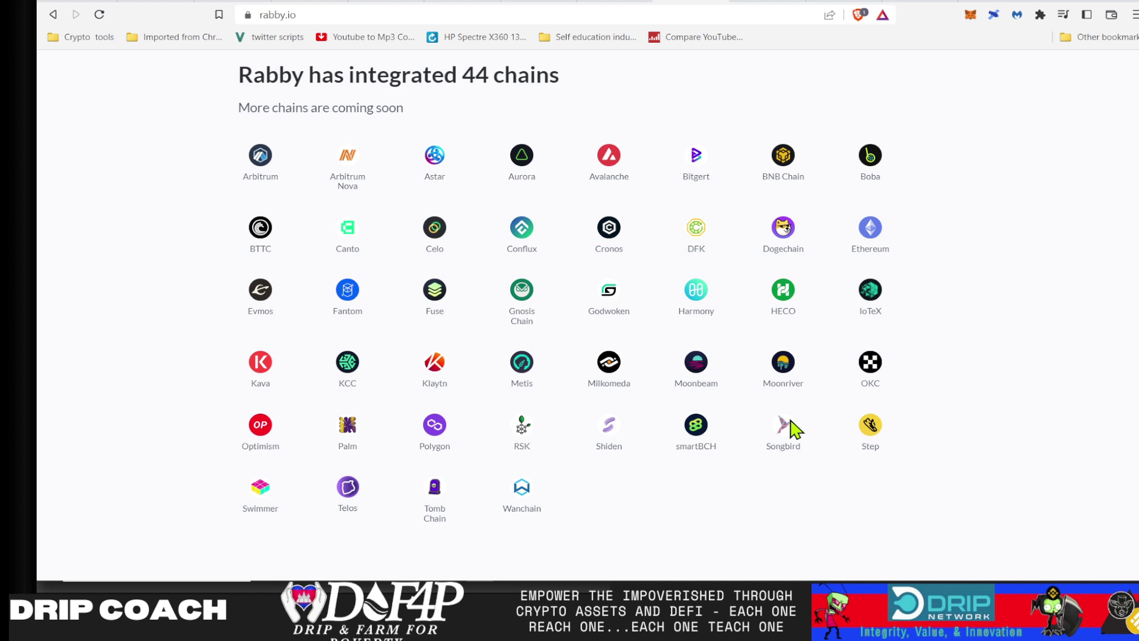
pyautogui.scroll(-5, 795, 427)
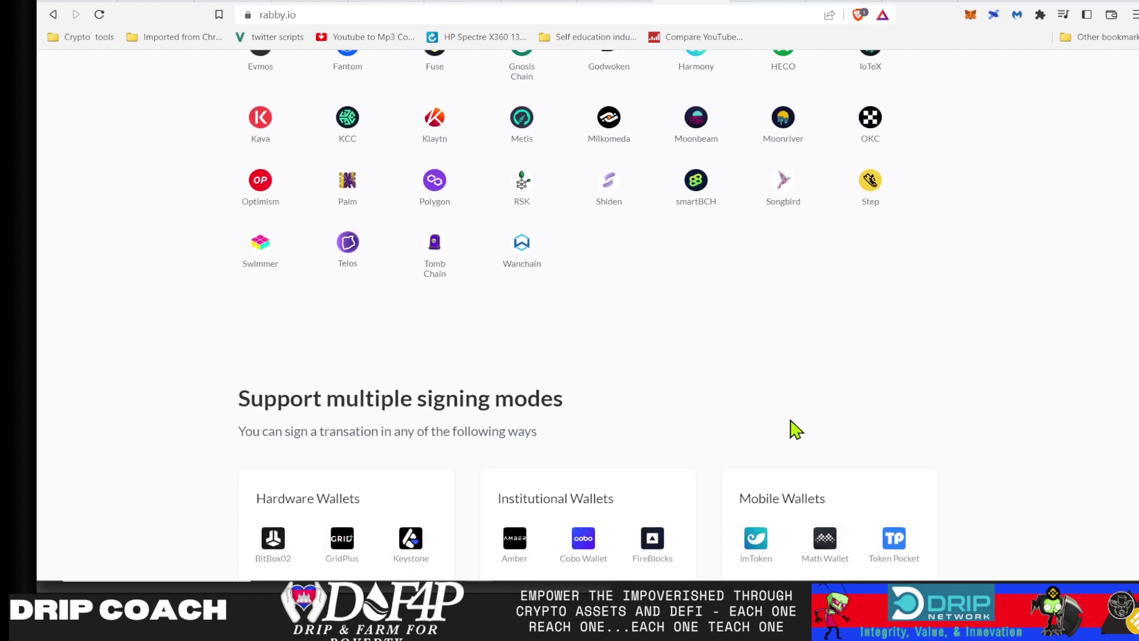
pyautogui.scroll(-2, 783, 332)
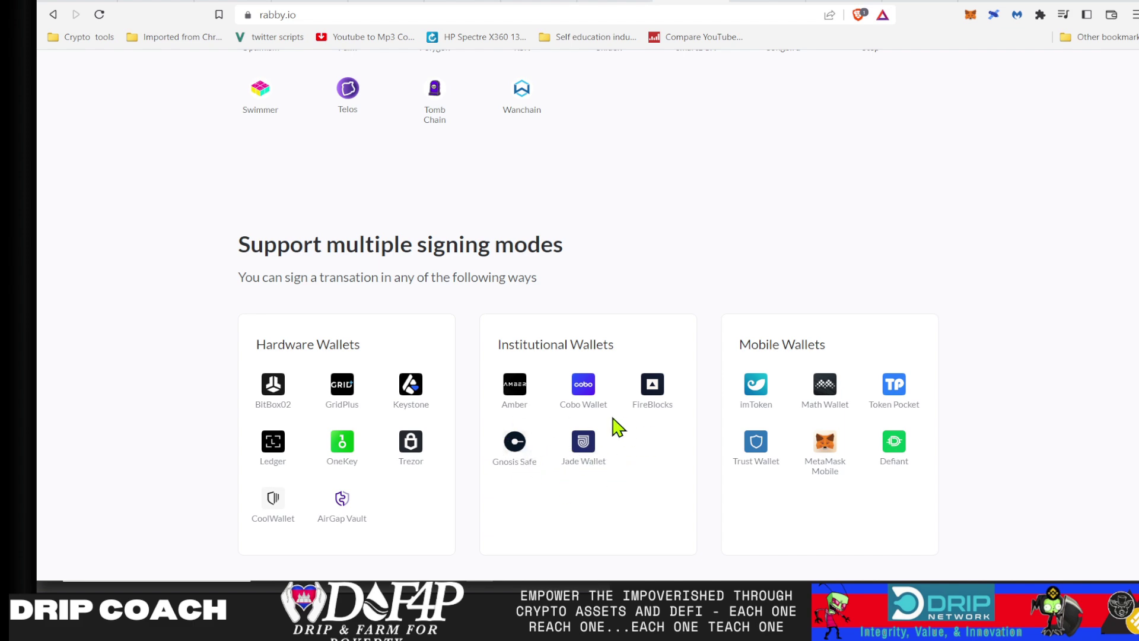
pyautogui.scroll(5, 724, 234)
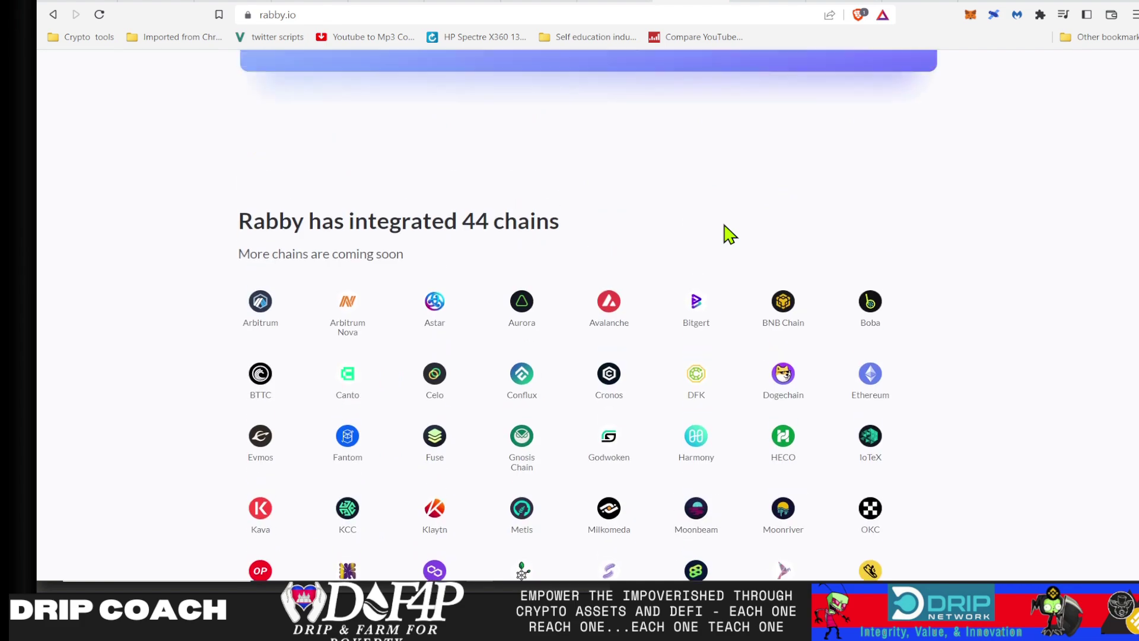
pyautogui.scroll(-15, 724, 234)
pyautogui.scroll(20, 723, 226)
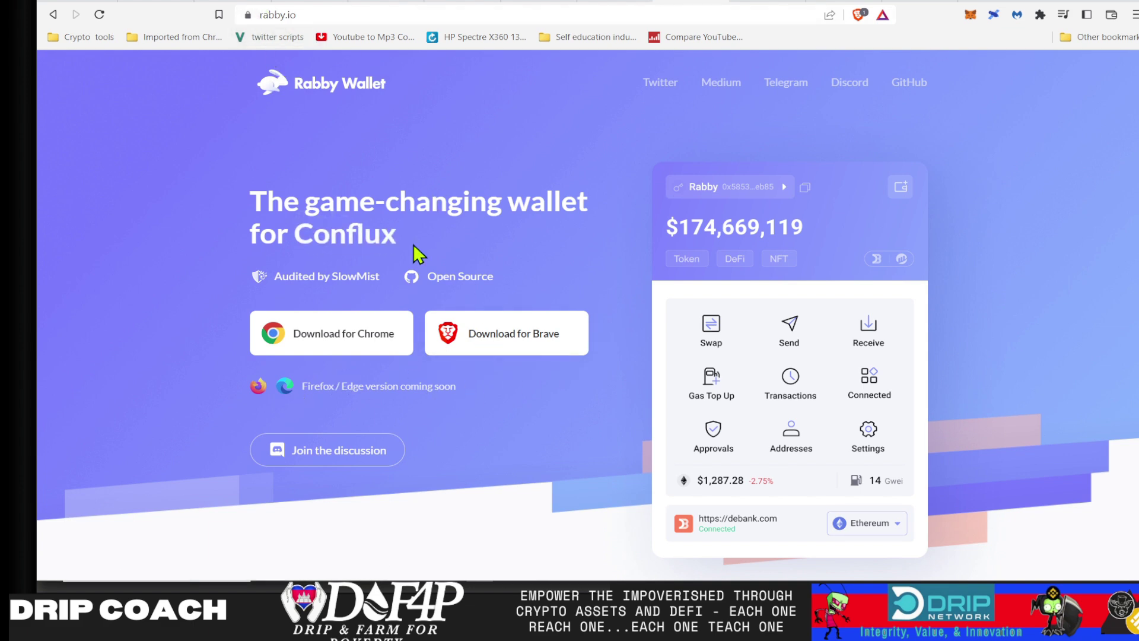
# Install the Rabby extension into Brave from its Chrome Web Store listing
pyautogui.click(486, 336)
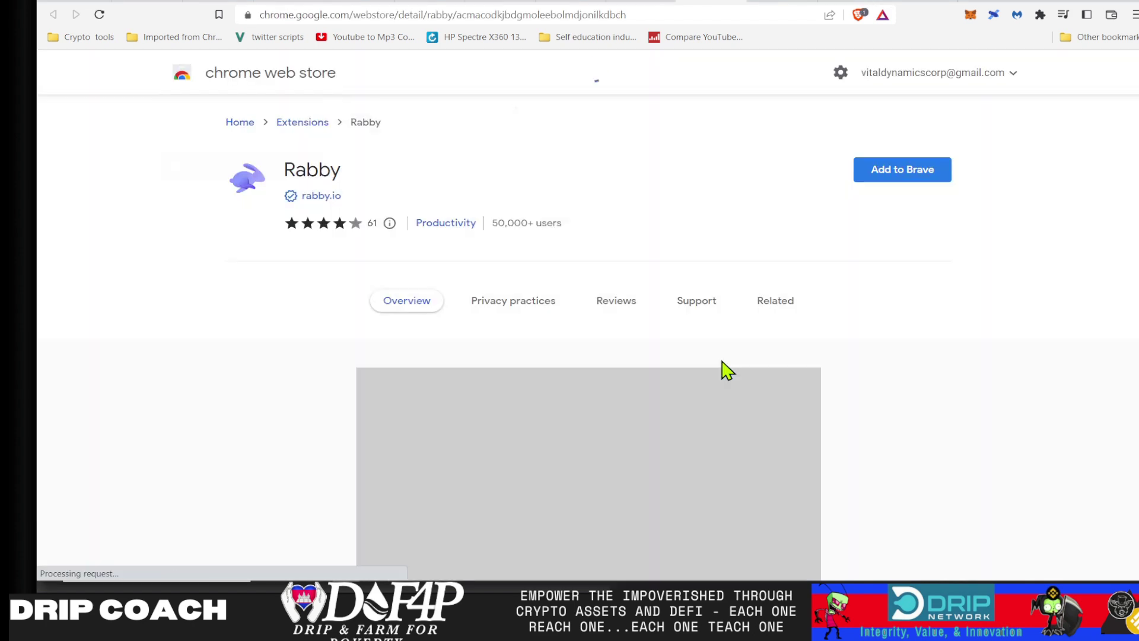
pyautogui.click(900, 176)
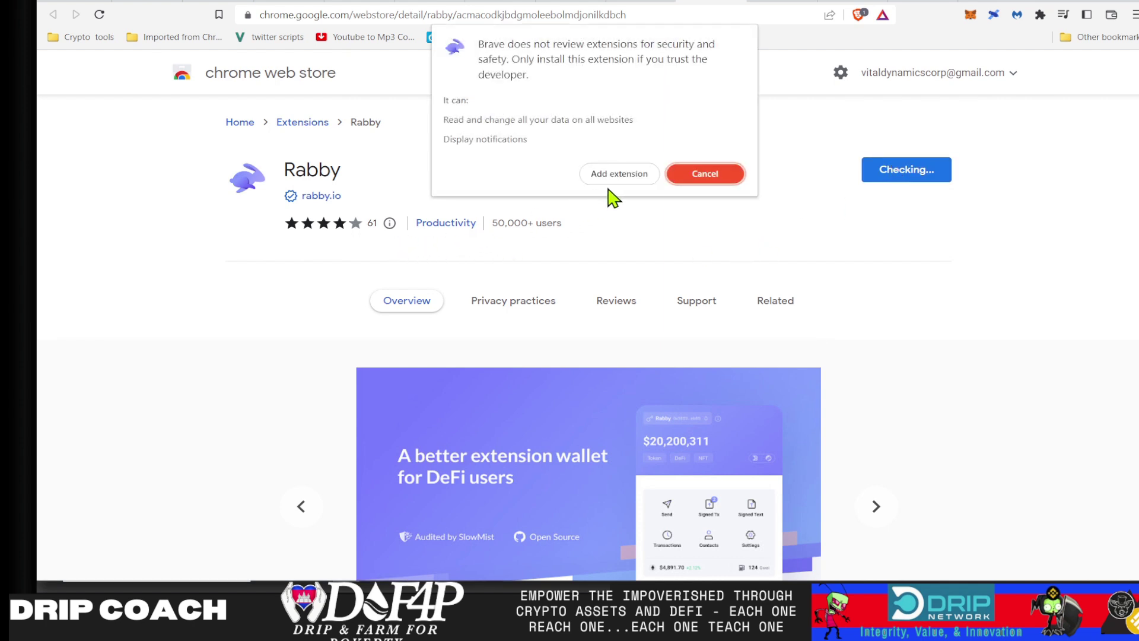
pyautogui.click(631, 174)
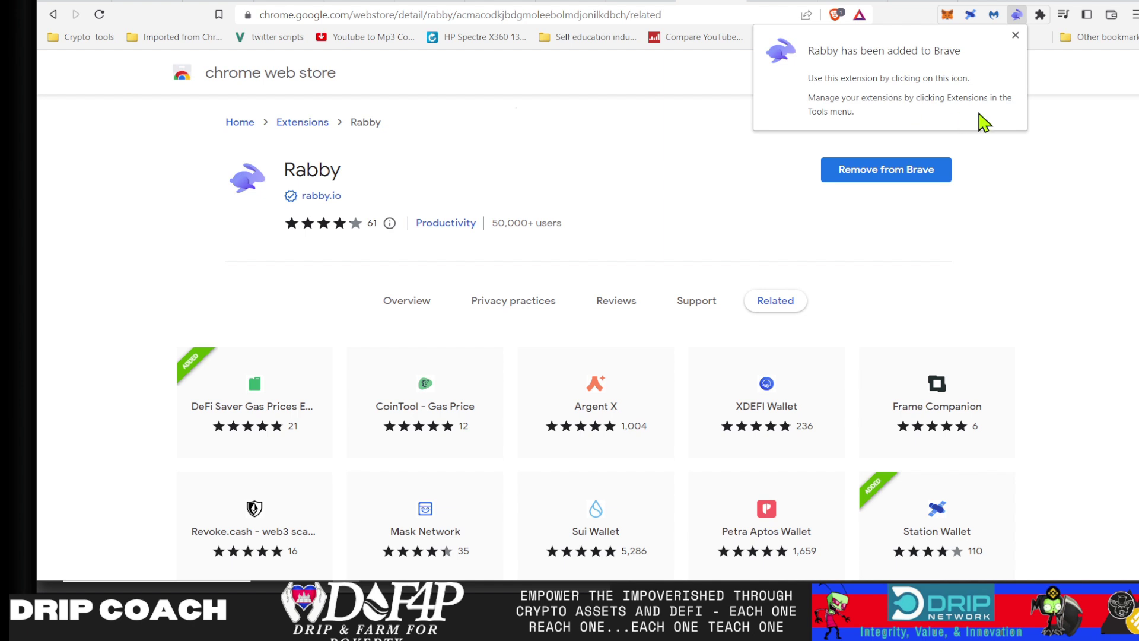
# Pin Rabby to the Brave toolbar and open its popup at the 'Access All Dapps' screen
pyautogui.click(1015, 37)
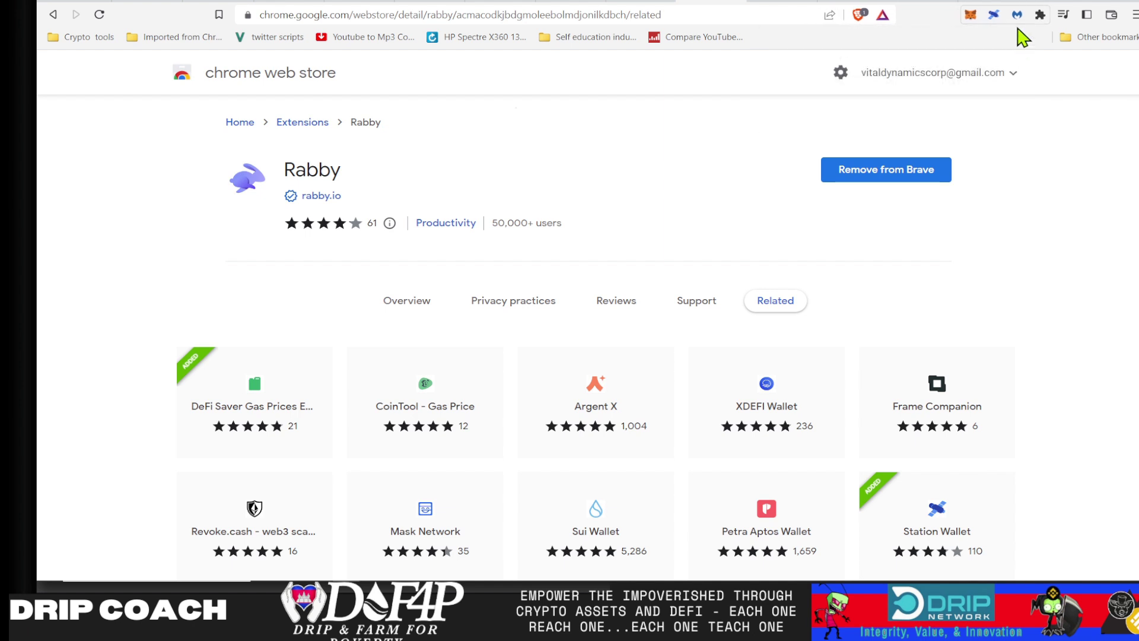
pyautogui.click(1041, 16)
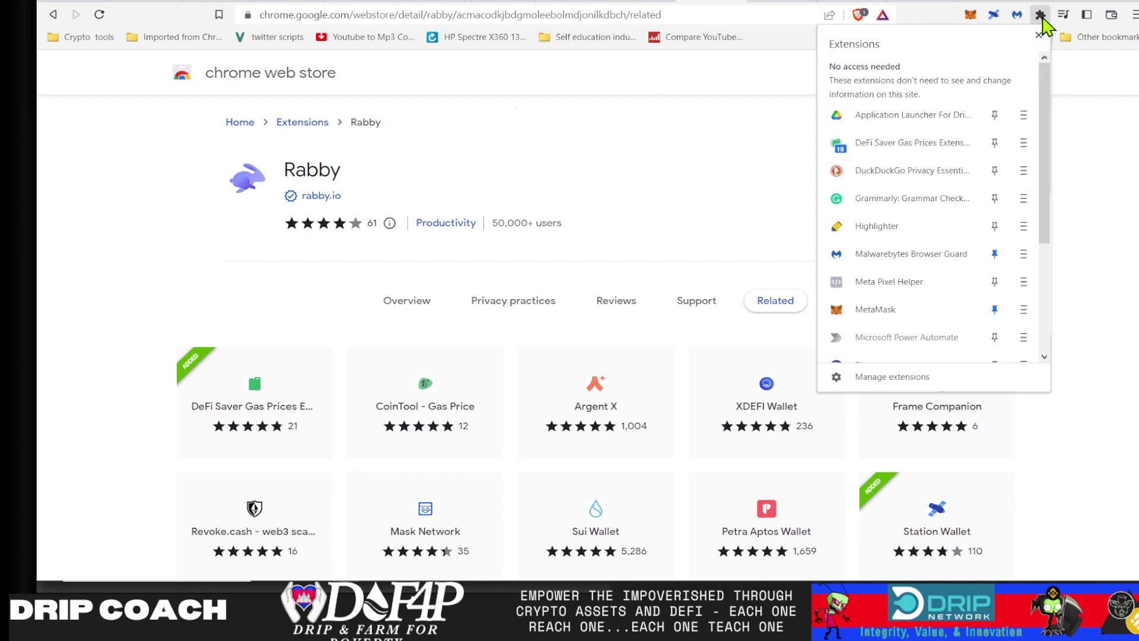
pyautogui.scroll(-5, 907, 266)
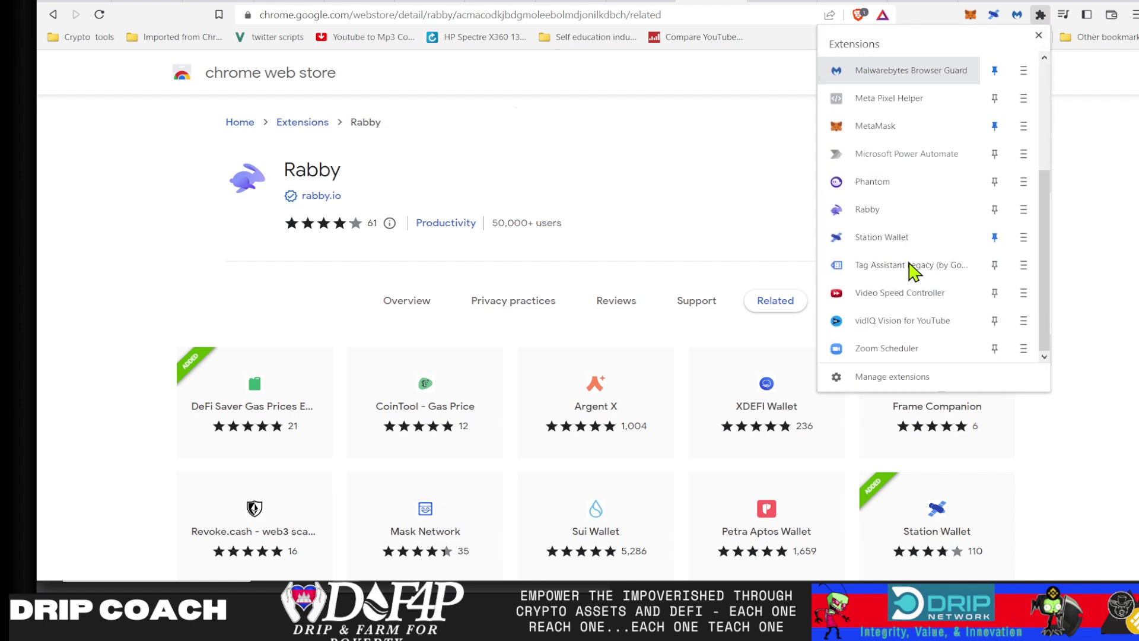
pyautogui.click(994, 210)
pyautogui.click(1097, 221)
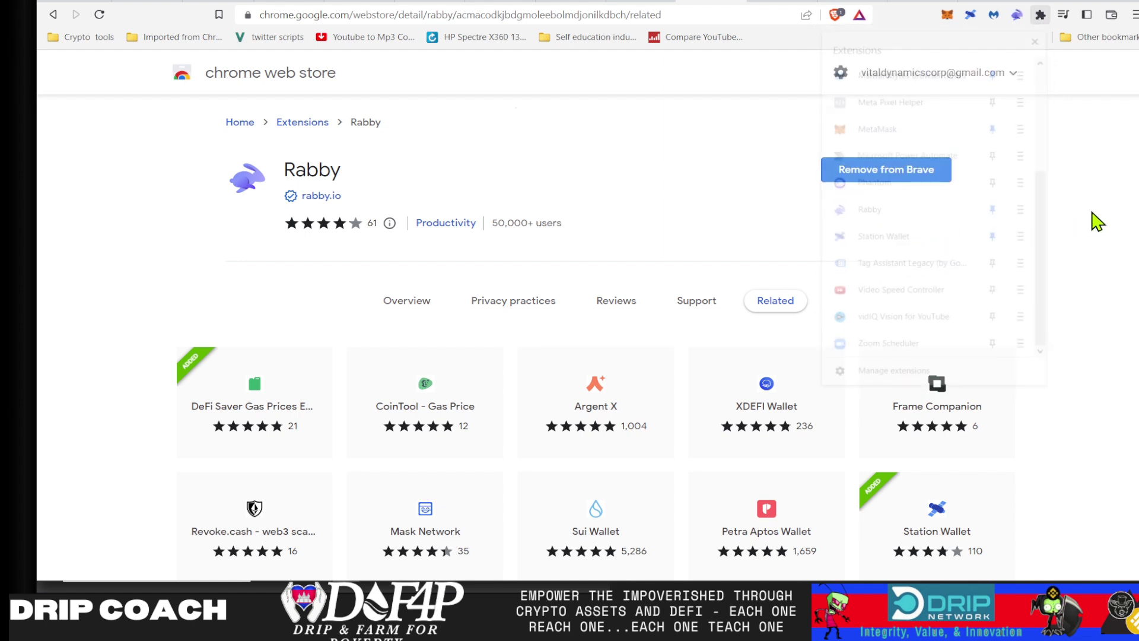
pyautogui.click(1016, 15)
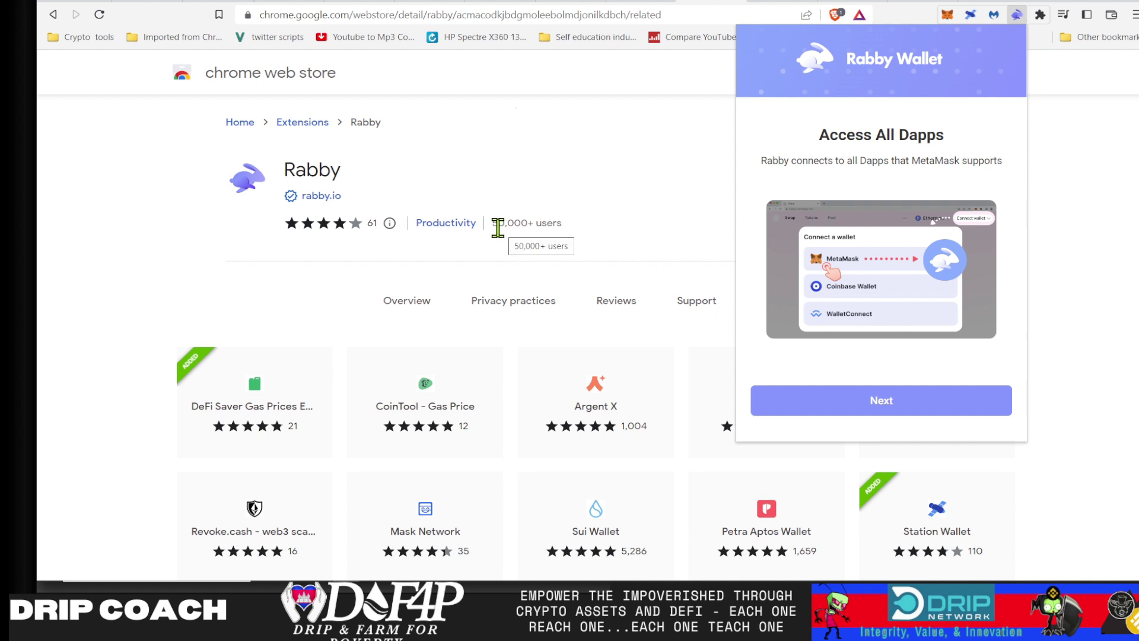
# Get past the intro screens and choose Import My MetaMask Account
pyautogui.click(897, 408)
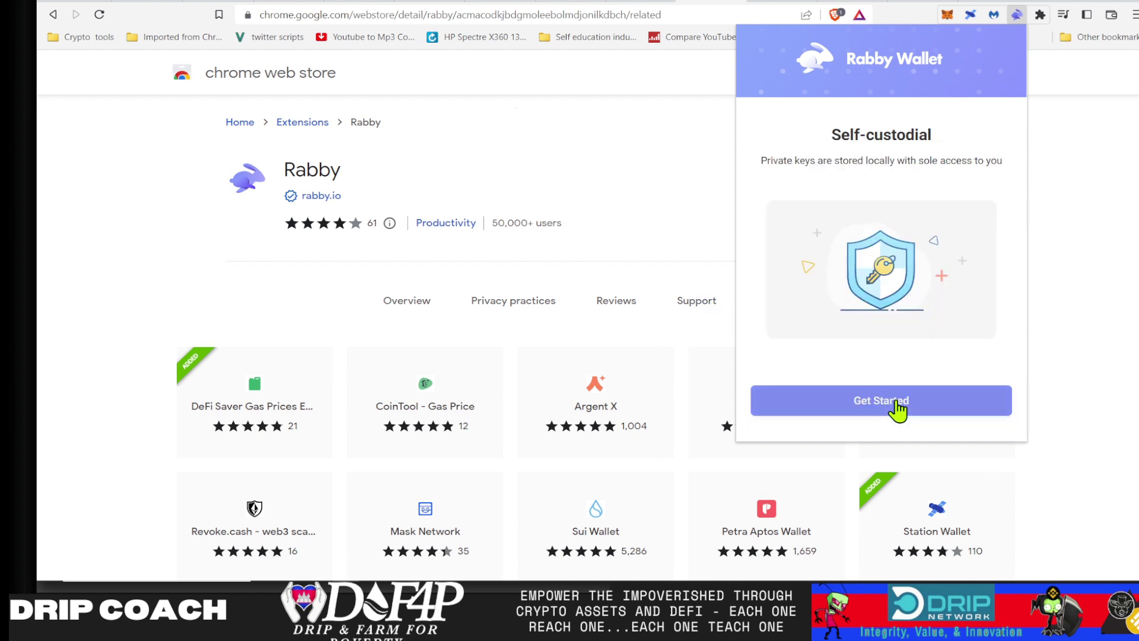
pyautogui.click(880, 408)
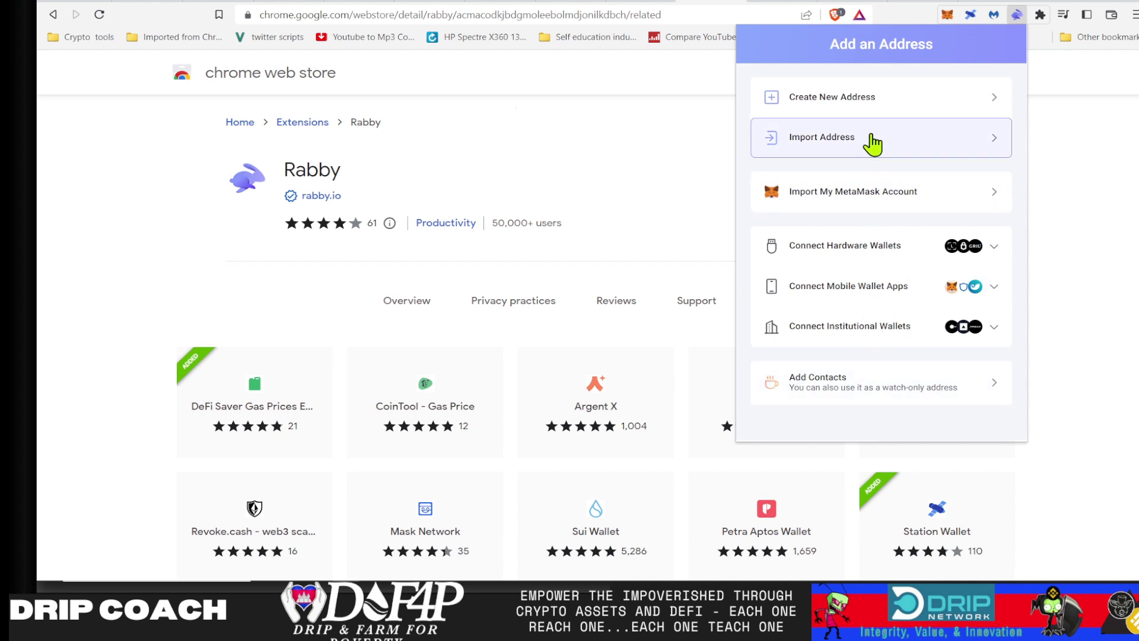
pyautogui.click(866, 205)
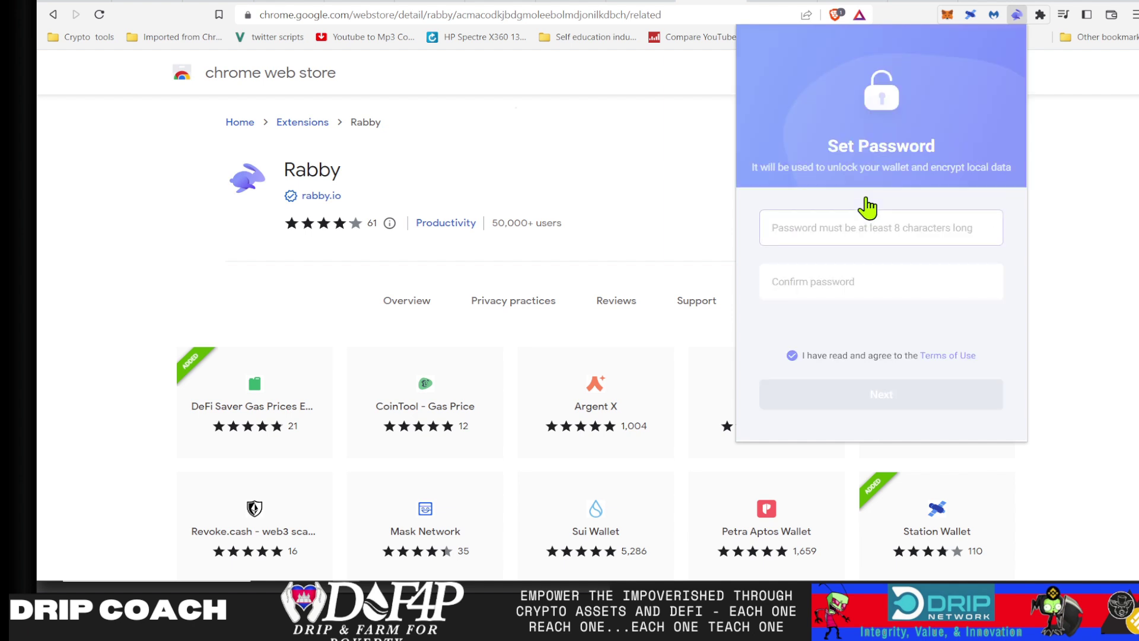
# Enter and confirm a new wallet password and save it
pyautogui.click(810, 242)
pyautogui.click(788, 95)
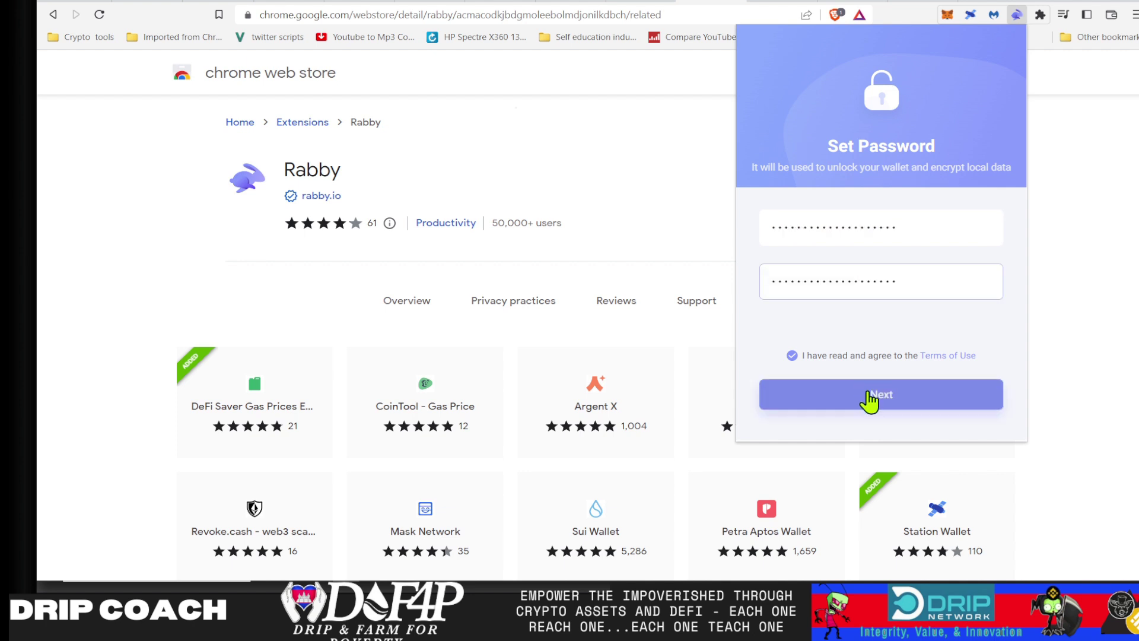
pyautogui.press('Tab')
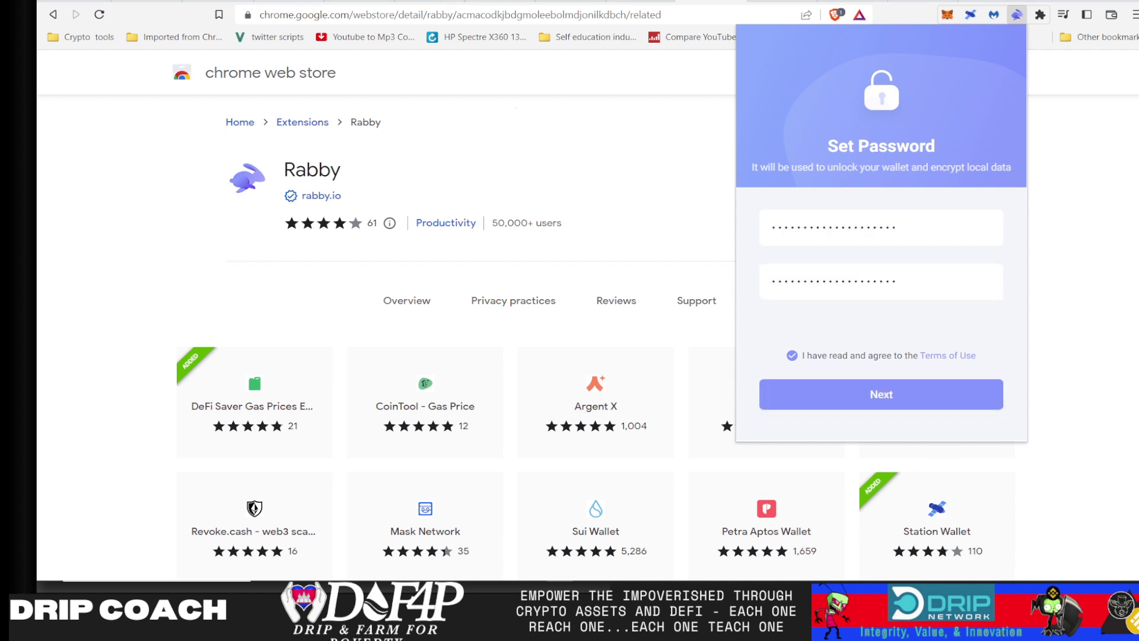
pyautogui.click(918, 401)
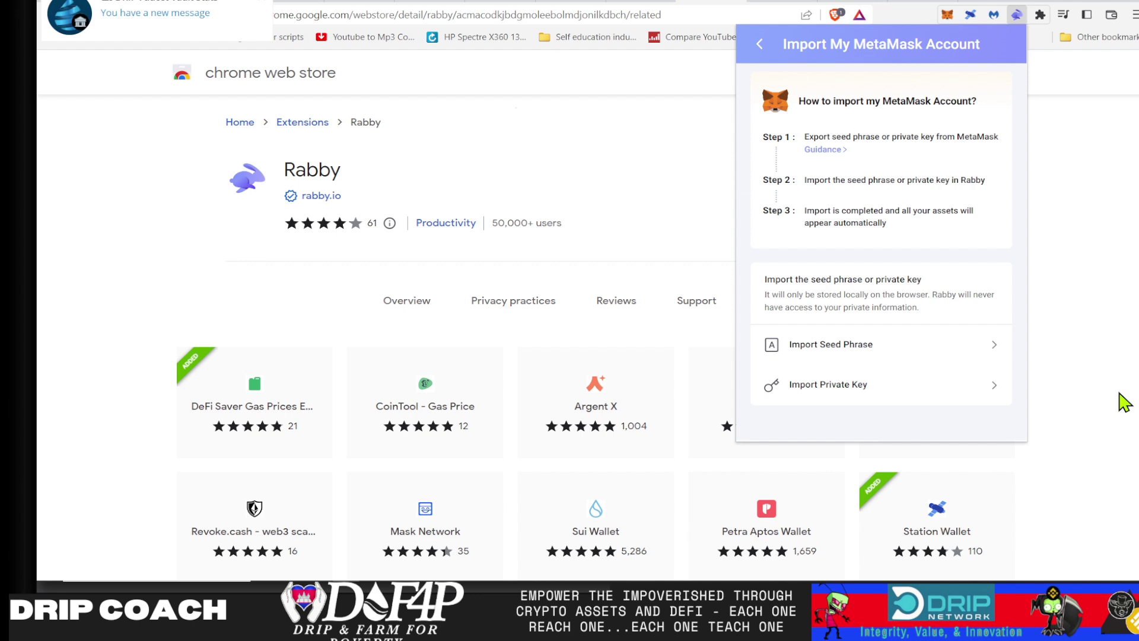
# Import an account by pasting its private key
pyautogui.click(827, 384)
pyautogui.hotkey('ctrl', 'v')
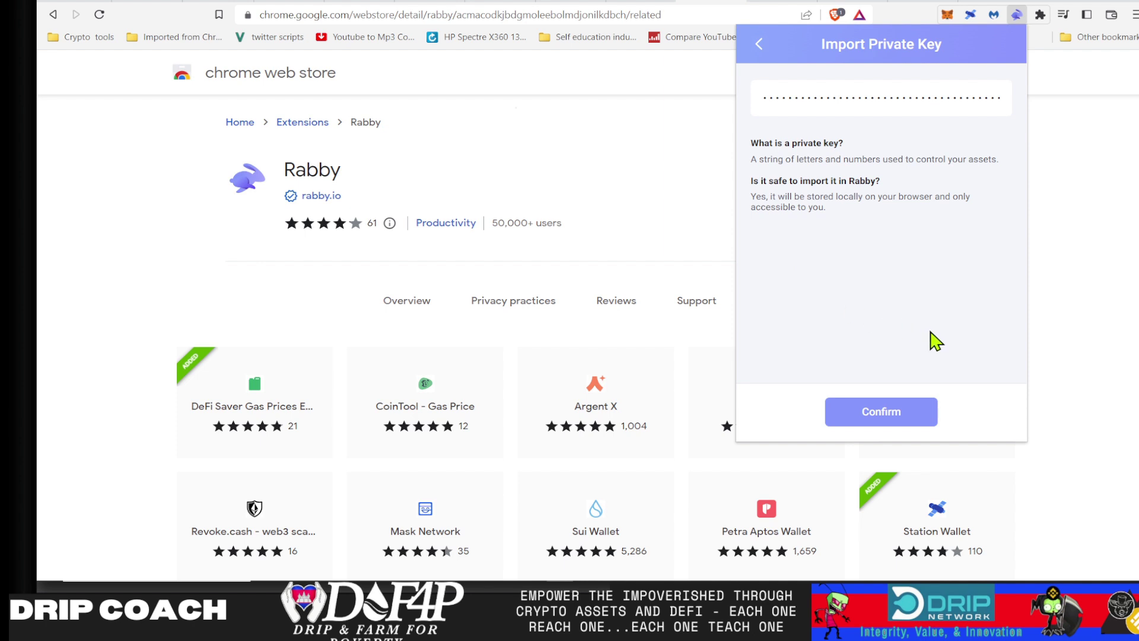
pyautogui.click(880, 422)
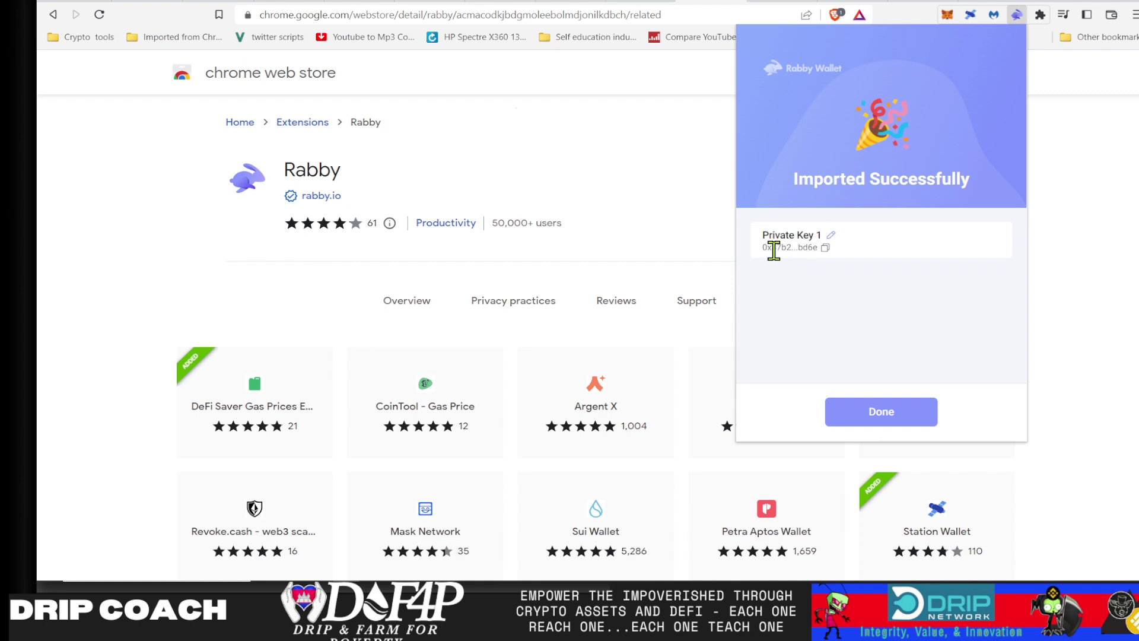
# Rename the imported address from Private Key 1 to 'Drip Sub 1' and finish the import
pyautogui.click(831, 236)
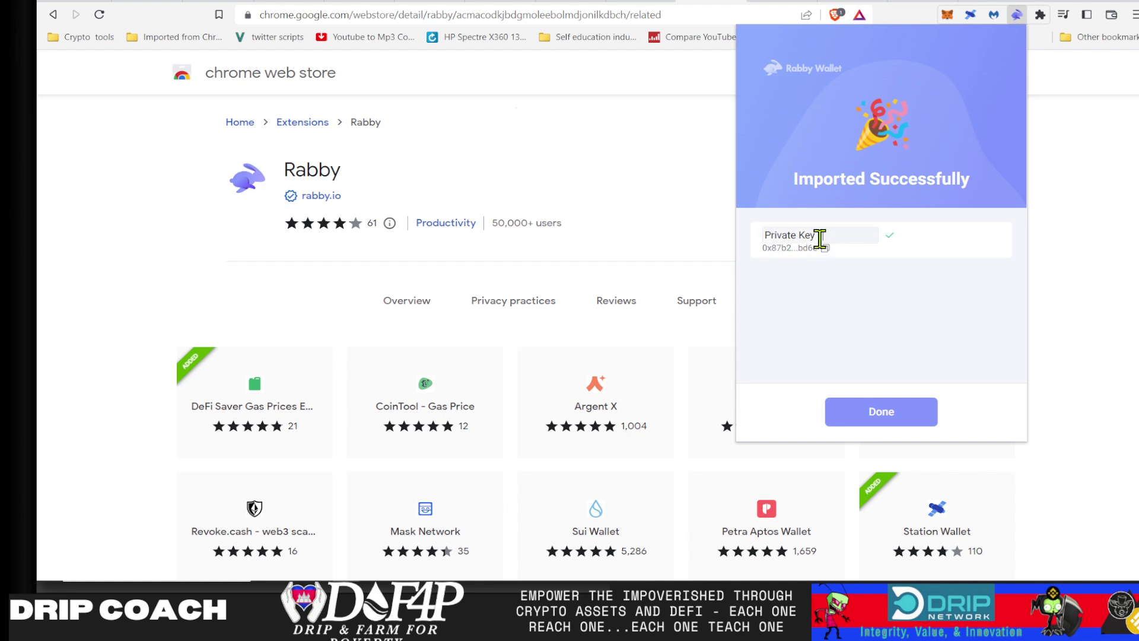
pyautogui.tripleClick(803, 235)
pyautogui.write('Sub 1')
pyautogui.click(879, 301)
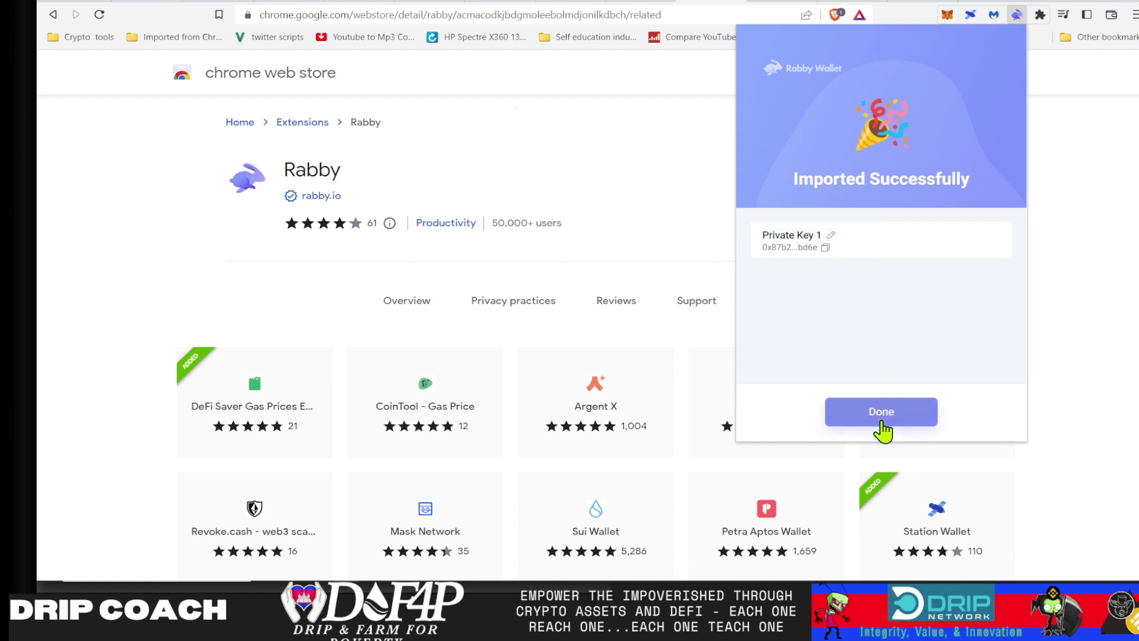
pyautogui.click(831, 235)
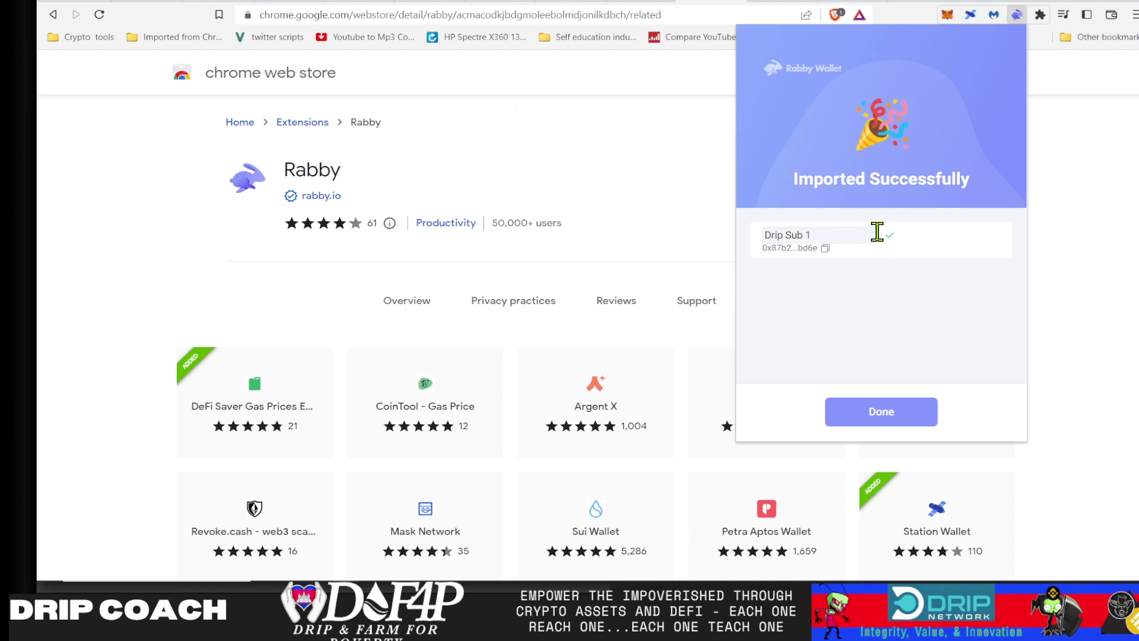
pyautogui.click(895, 245)
pyautogui.click(879, 414)
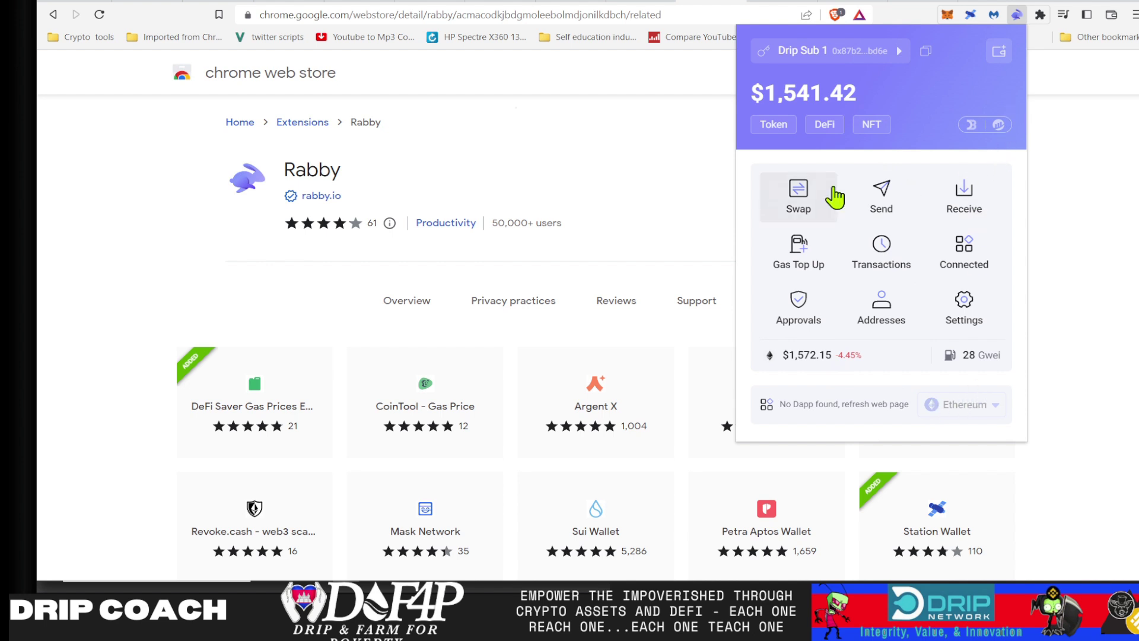
# Look at the Swap and Send pages, then return to the dashboard
pyautogui.click(796, 198)
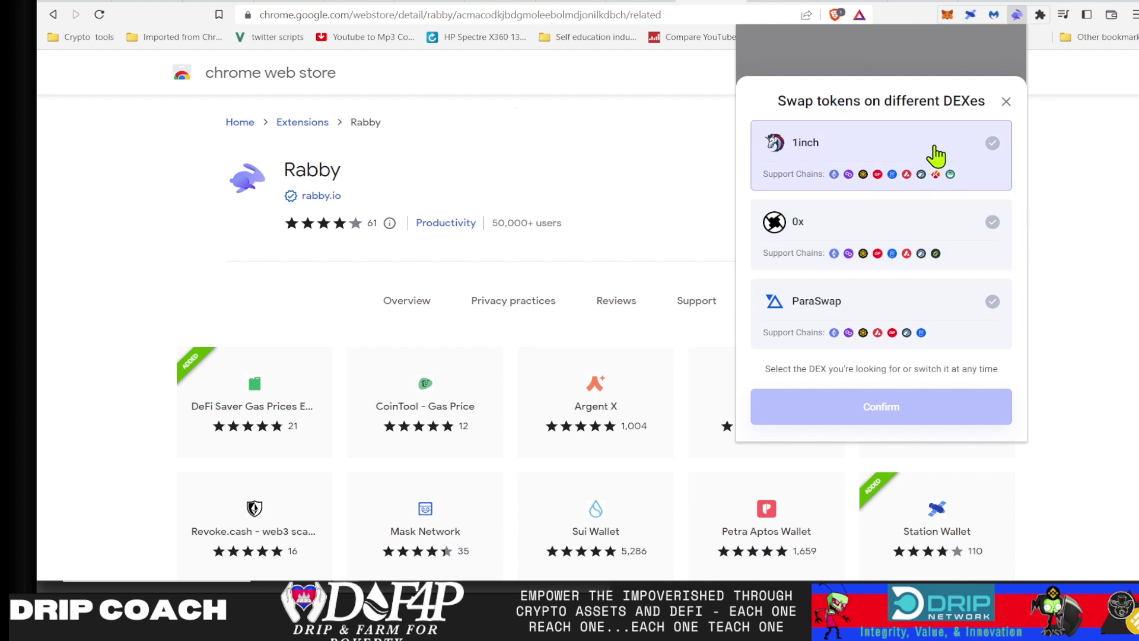
pyautogui.click(1006, 102)
pyautogui.click(881, 210)
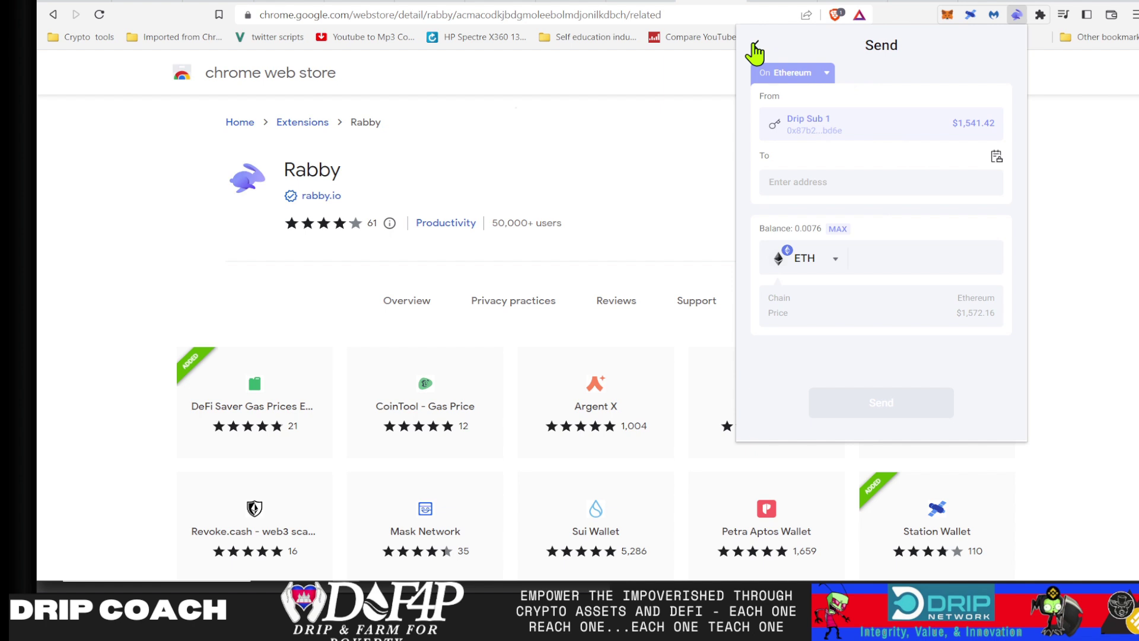
pyautogui.click(756, 45)
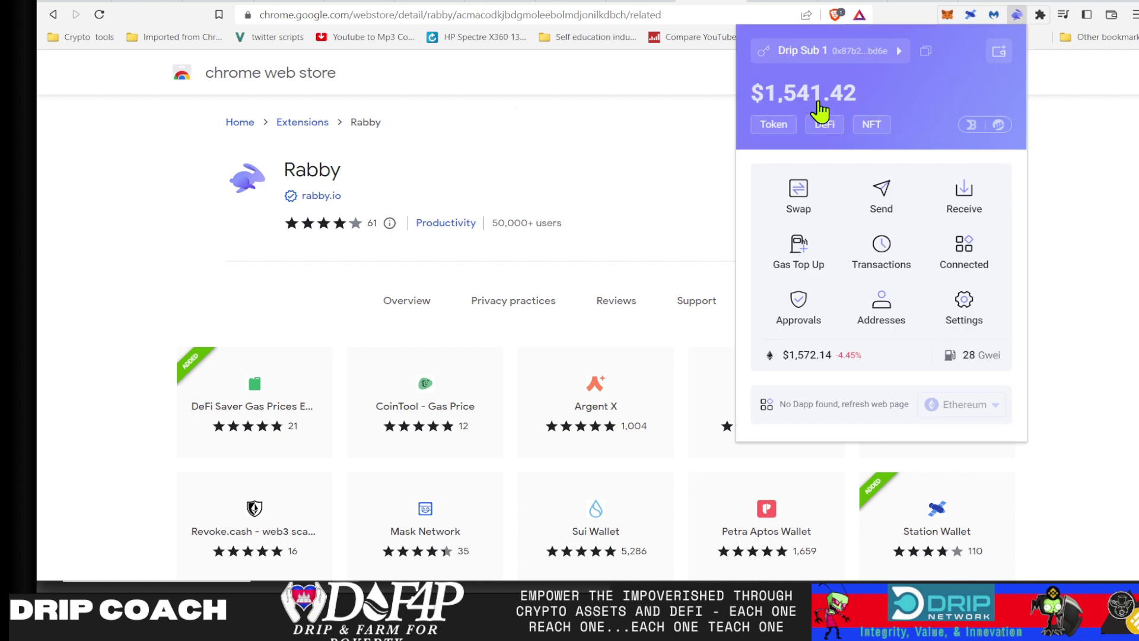
# Set up a $20 gas top-up on BNB Chain and continue to payment
pyautogui.click(797, 252)
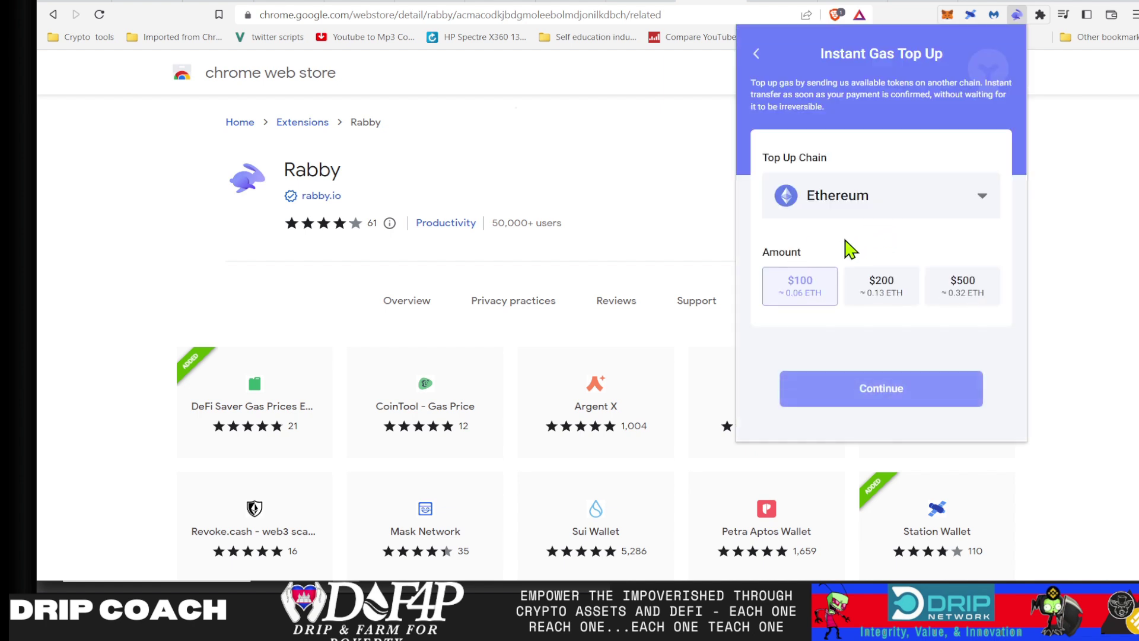
pyautogui.click(876, 204)
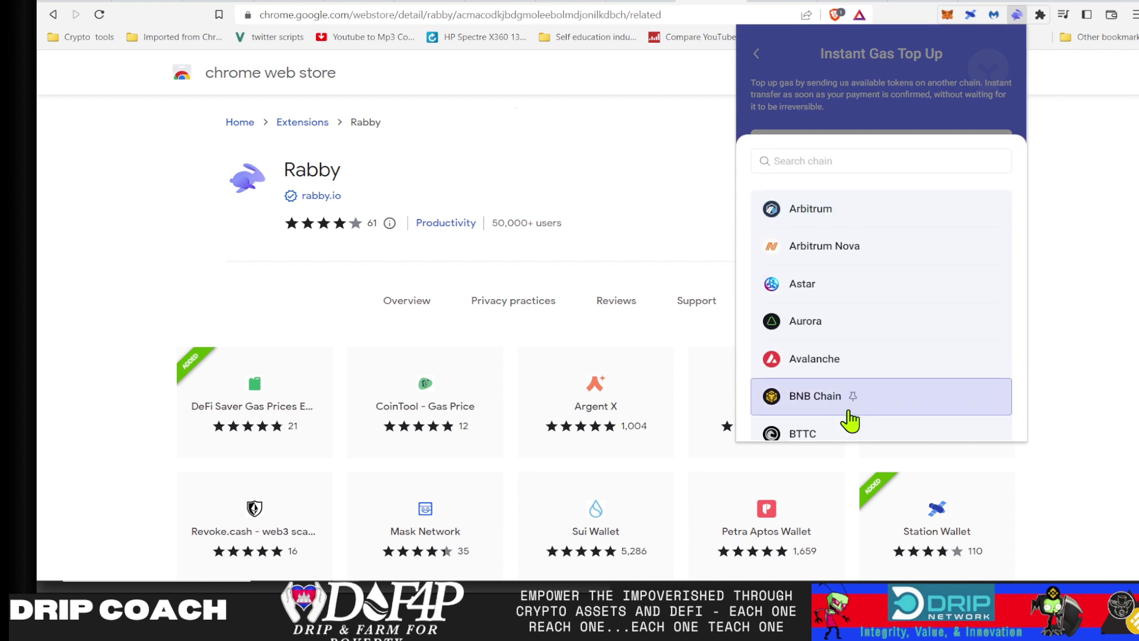
pyautogui.click(850, 415)
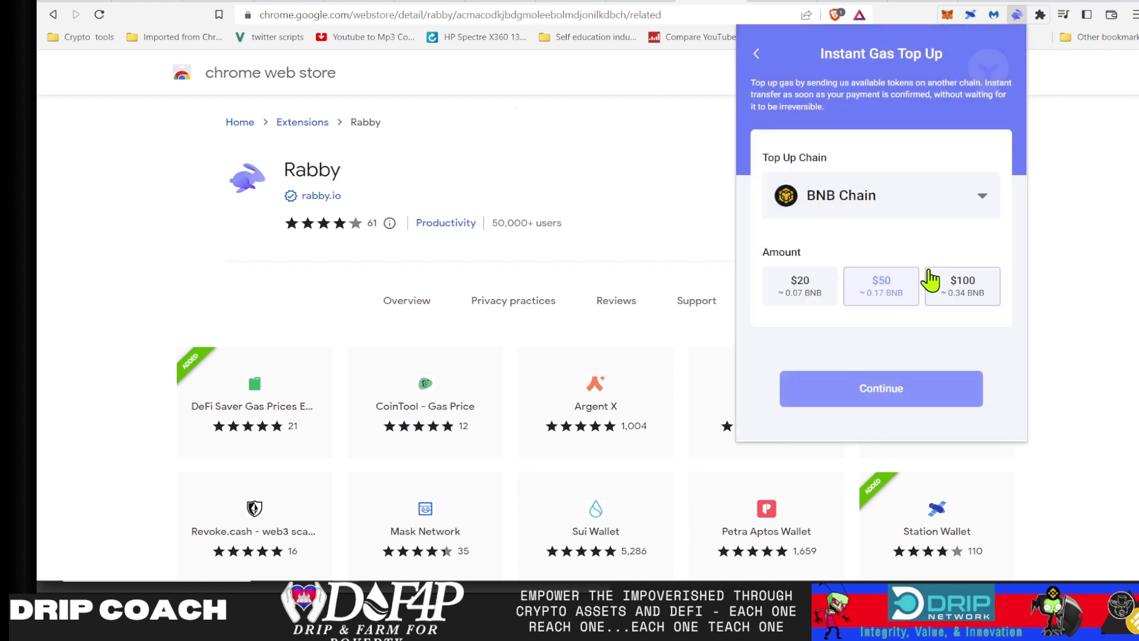
pyautogui.click(793, 297)
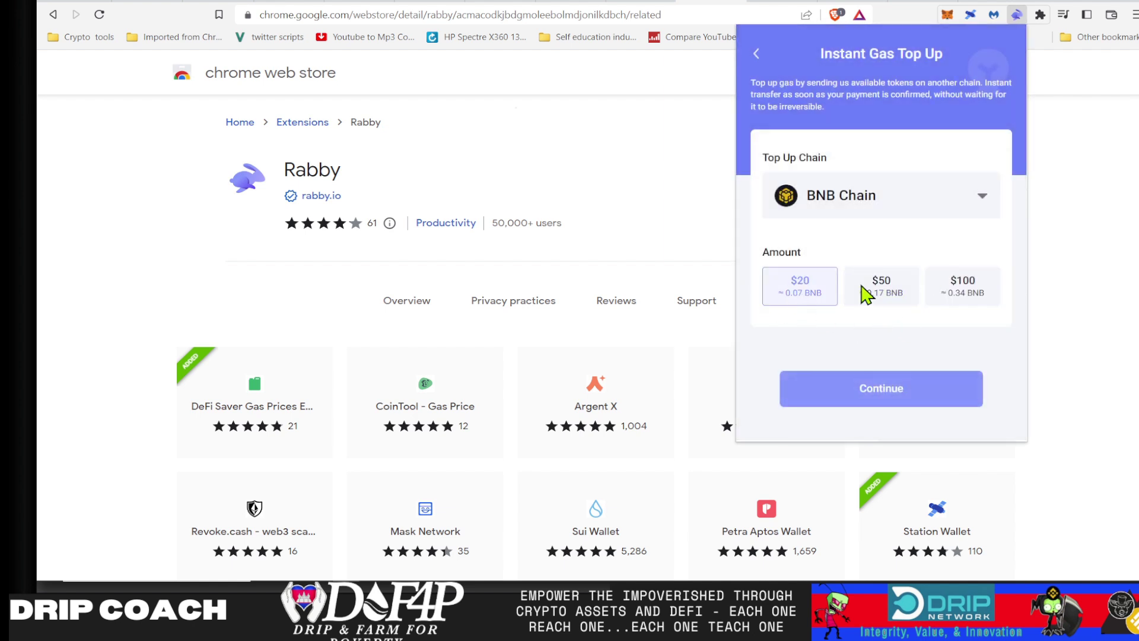
pyautogui.click(854, 398)
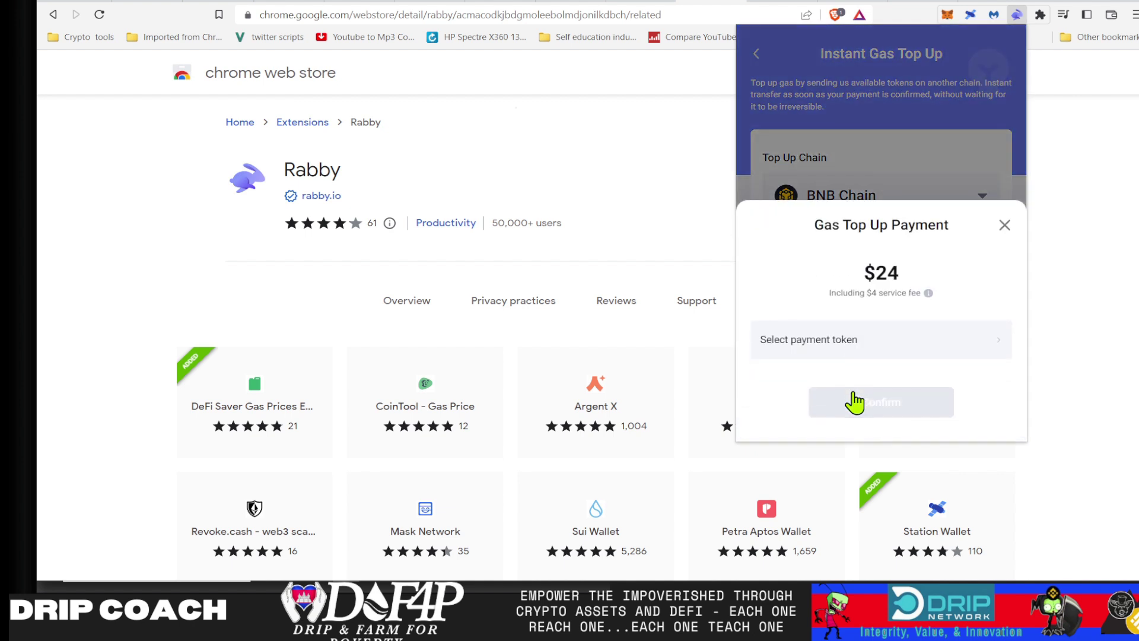
# Review the $24 payment summary and payable tokens, then close it unpaid
pyautogui.click(839, 342)
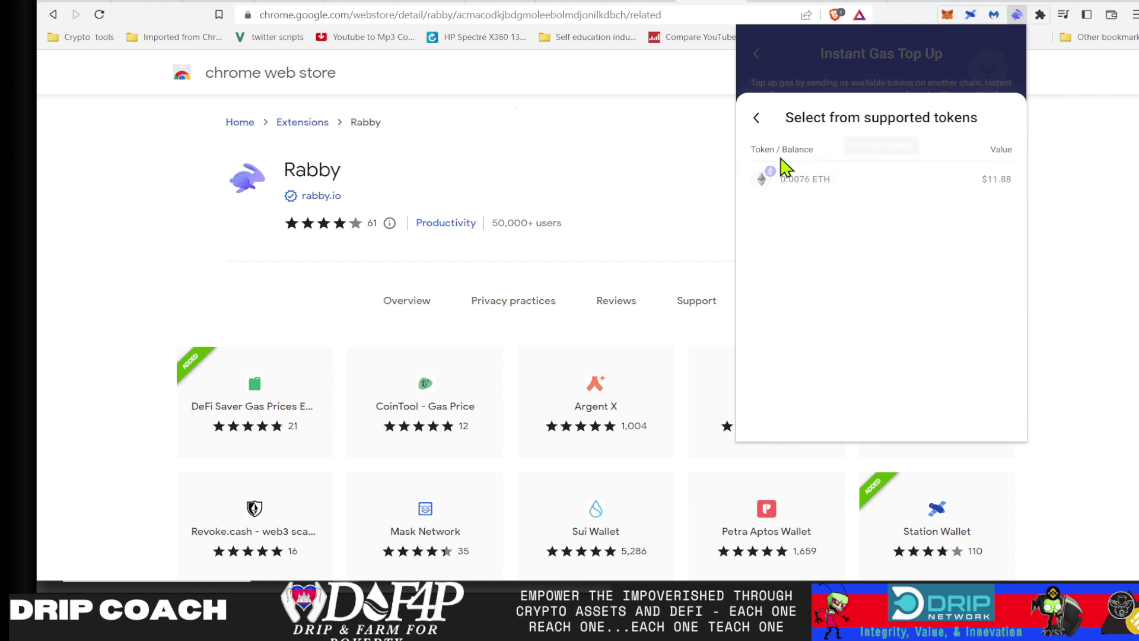
pyautogui.click(756, 119)
pyautogui.doubleClick(877, 273)
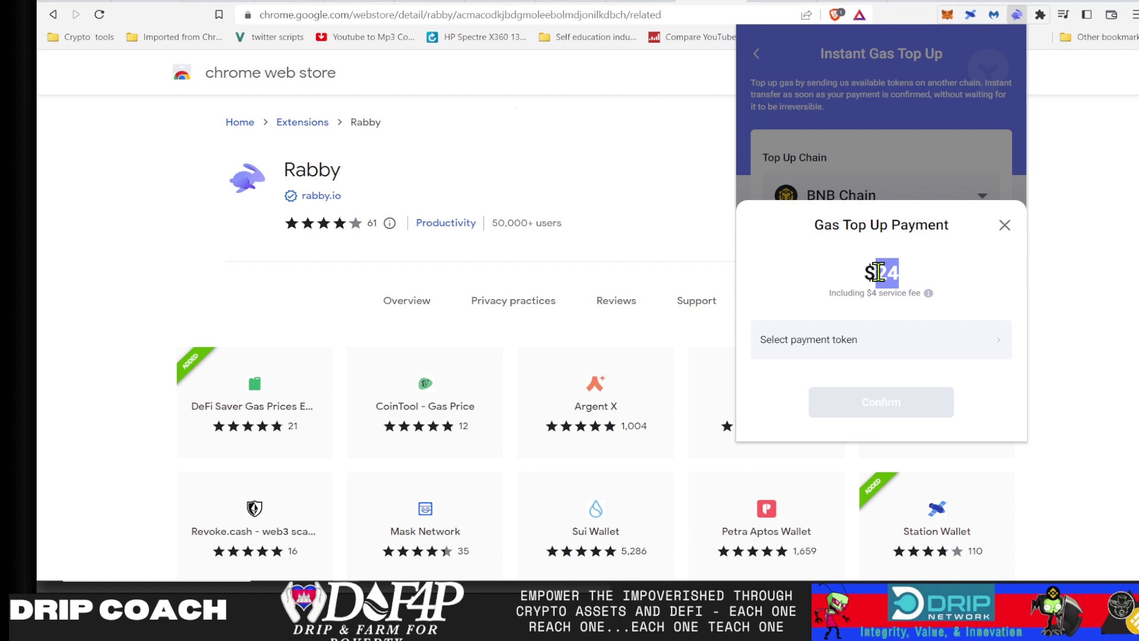
pyautogui.click(923, 282)
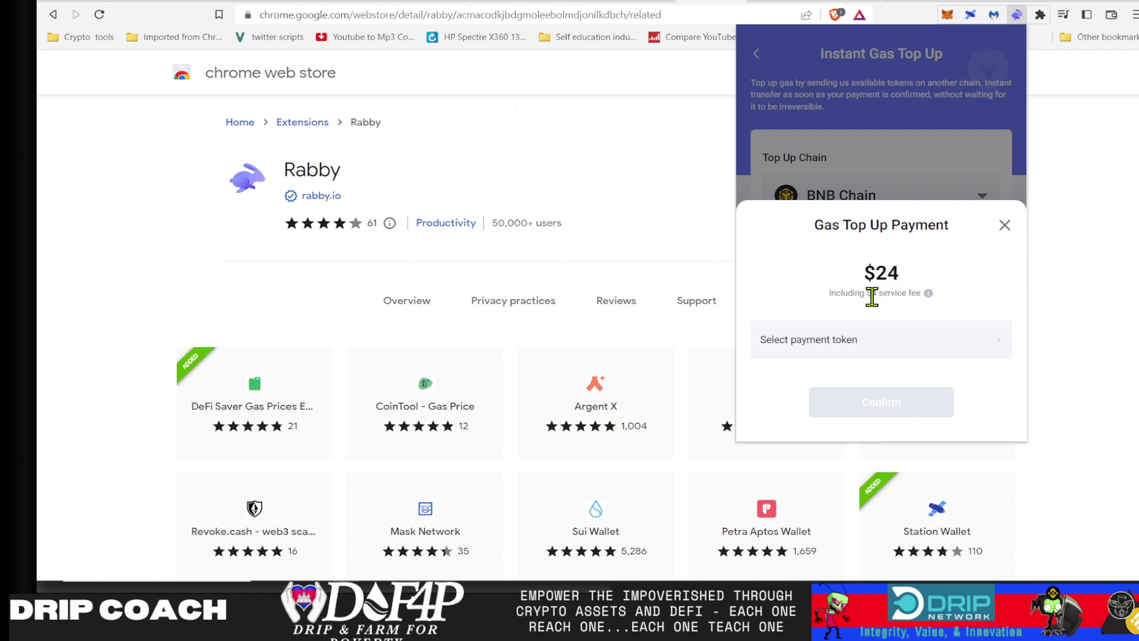
pyautogui.moveTo(934, 298)
pyautogui.click(1002, 226)
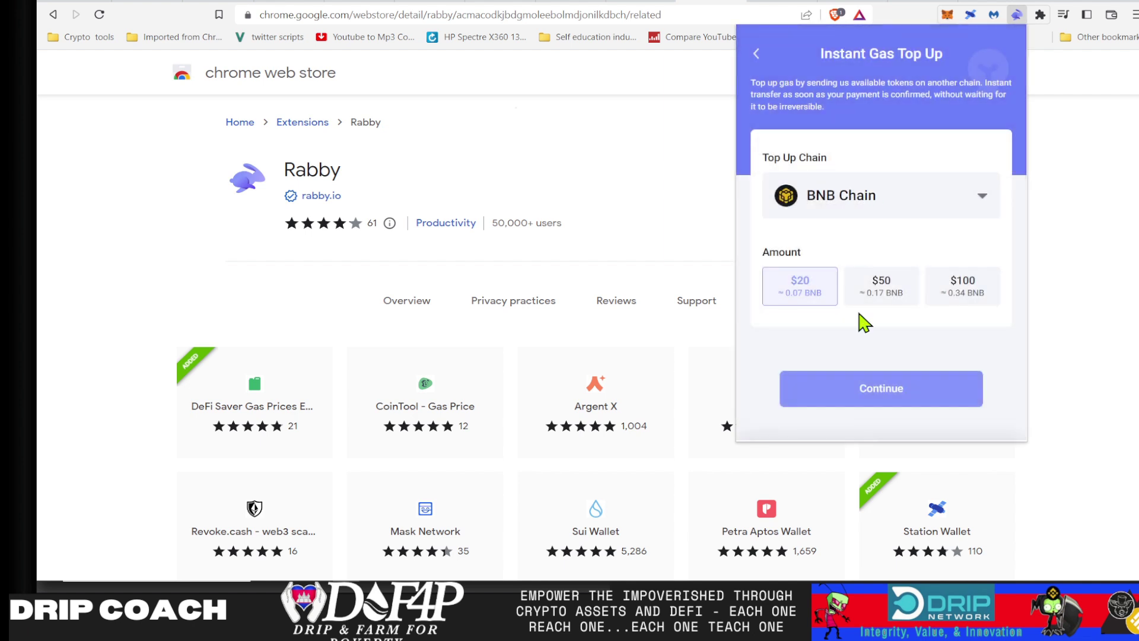
# Open Address Management to confirm Drip Sub 1 is the only address, then go back
pyautogui.click(758, 59)
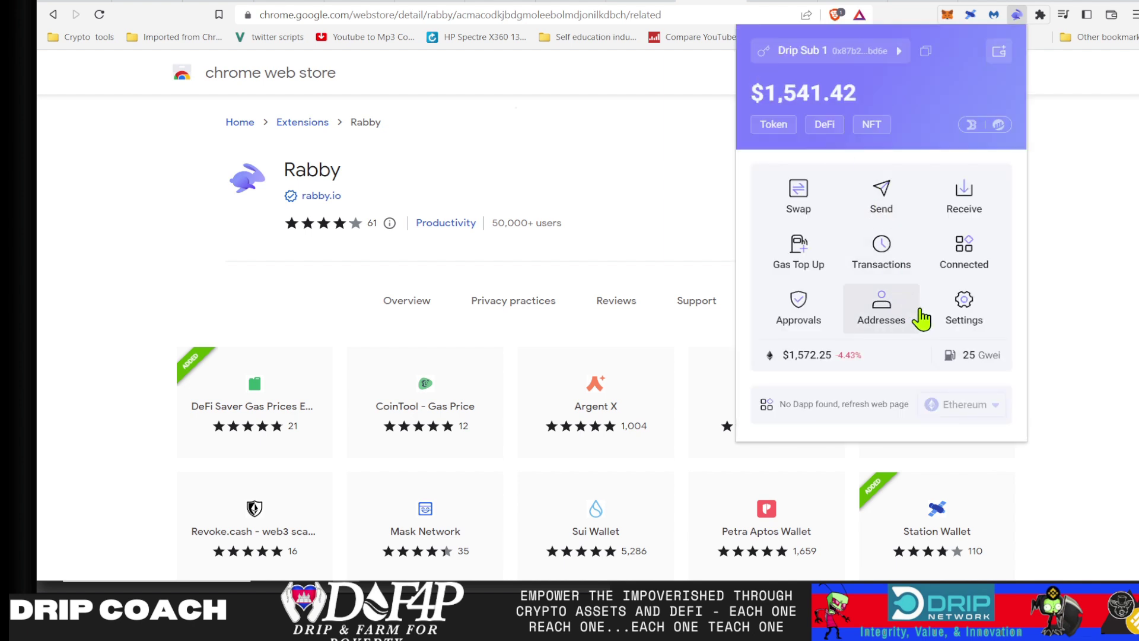
pyautogui.click(882, 317)
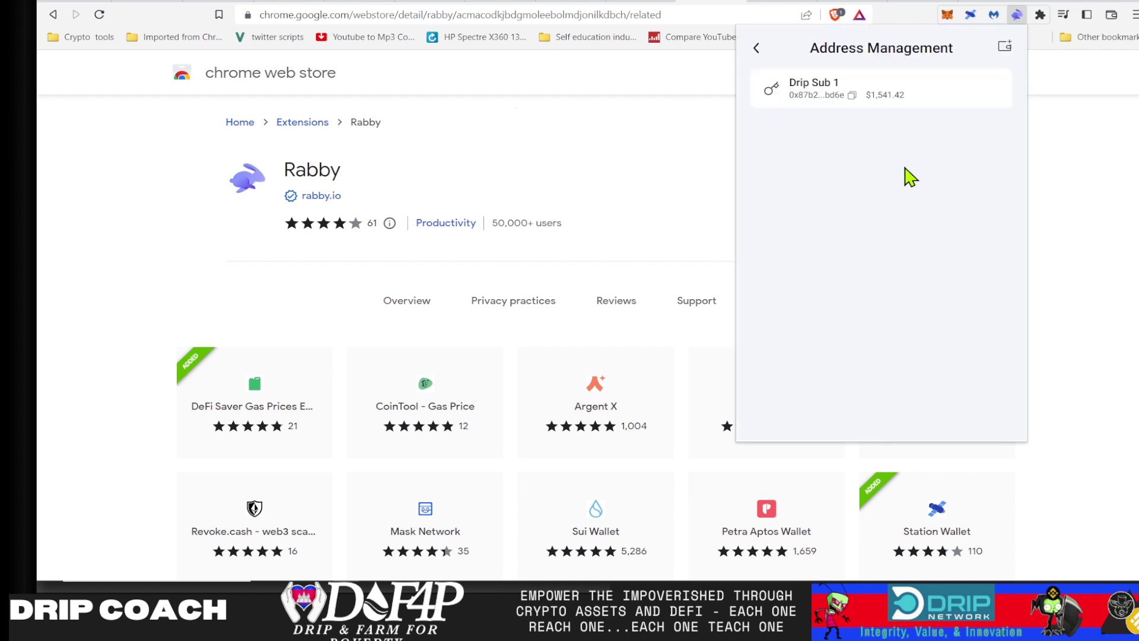
pyautogui.click(757, 47)
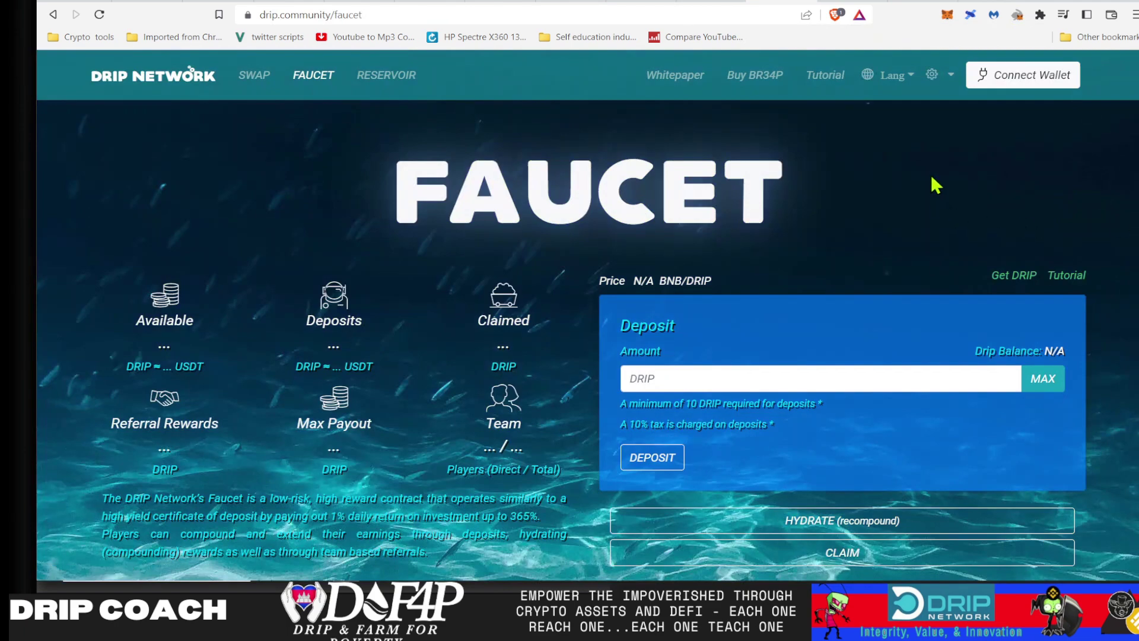
# Check the faucet's Connect Wallet choices and the Rabby popup, closing each
pyautogui.click(997, 75)
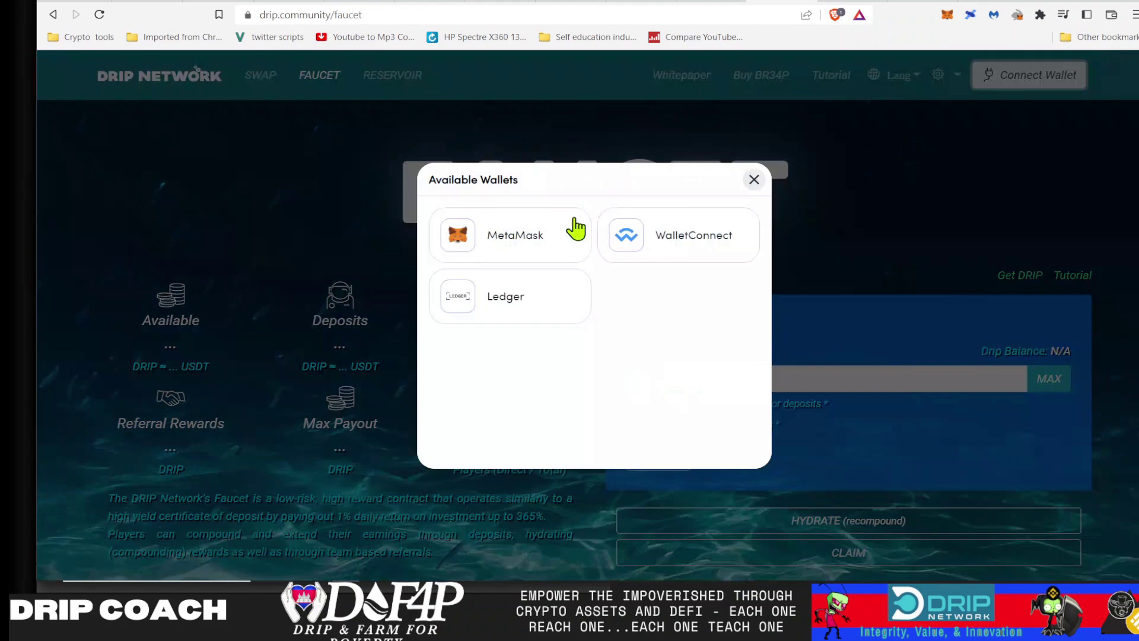
pyautogui.click(896, 140)
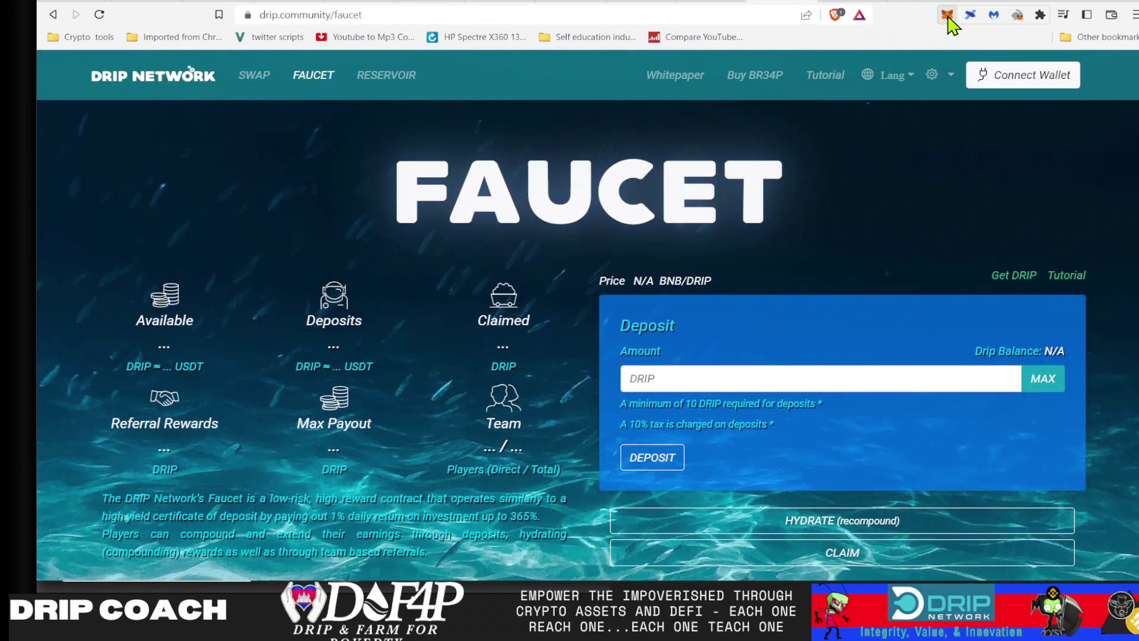
pyautogui.click(1019, 16)
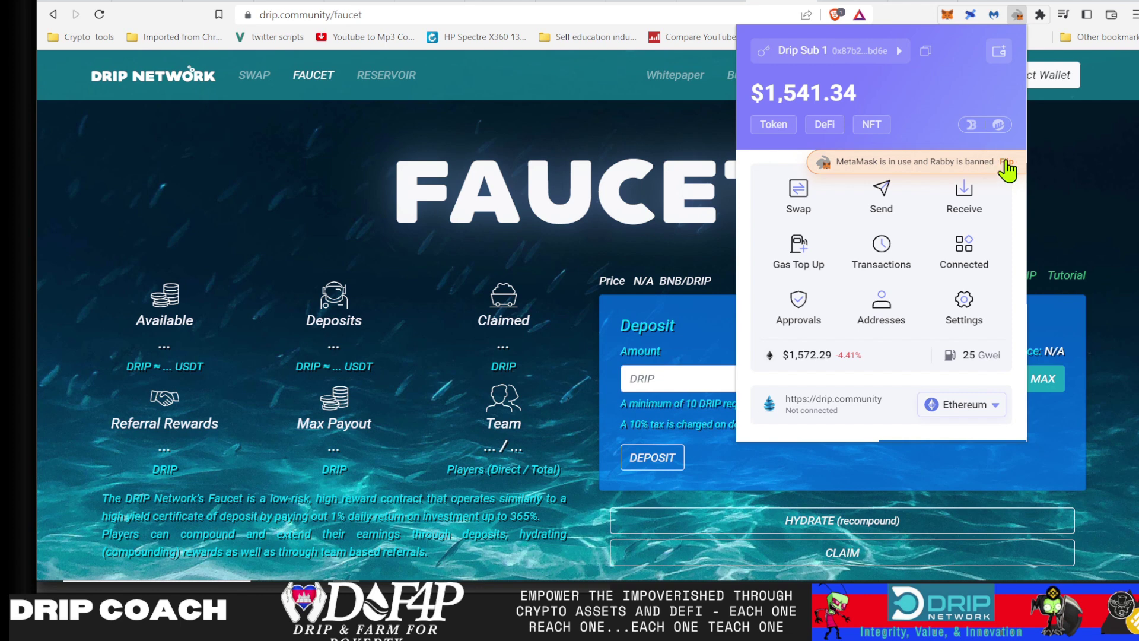
pyautogui.click(1069, 152)
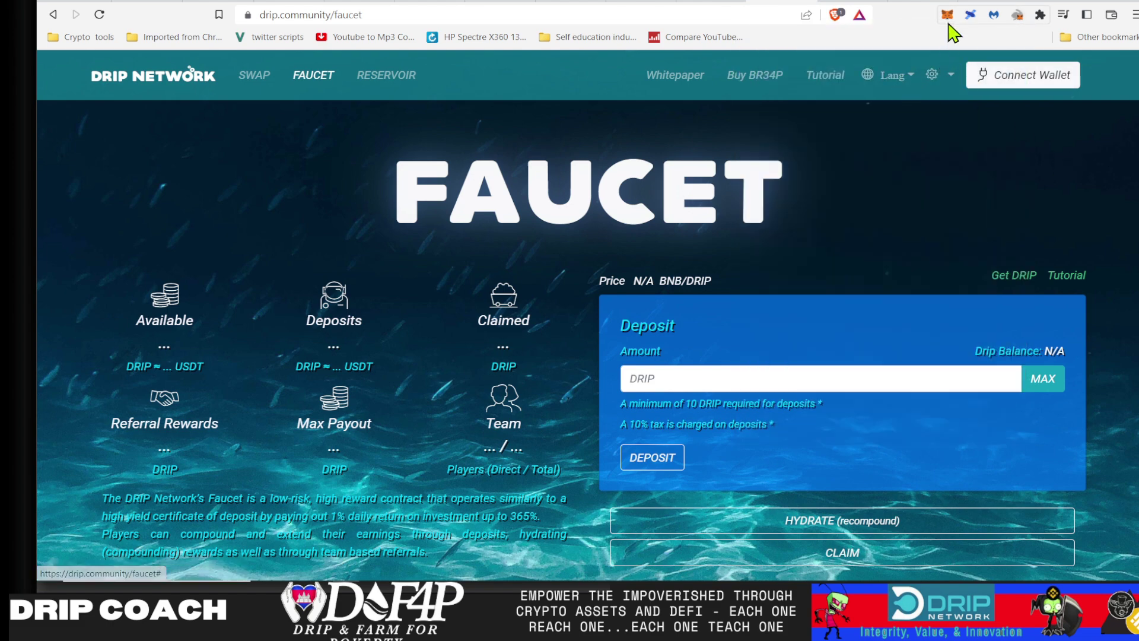
pyautogui.click(997, 86)
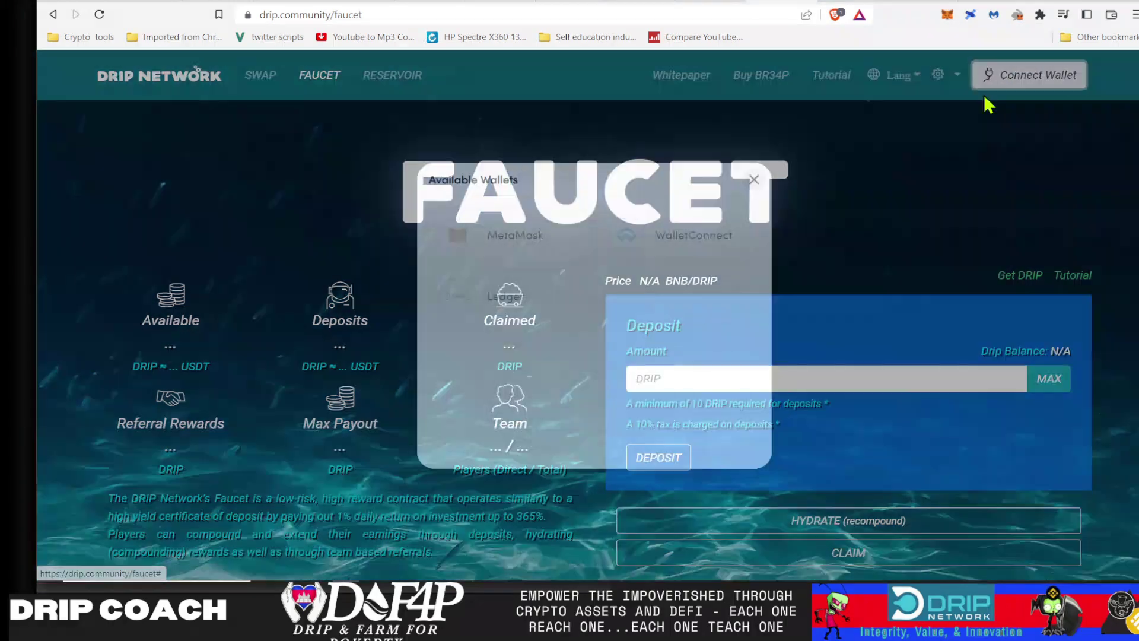
pyautogui.click(965, 176)
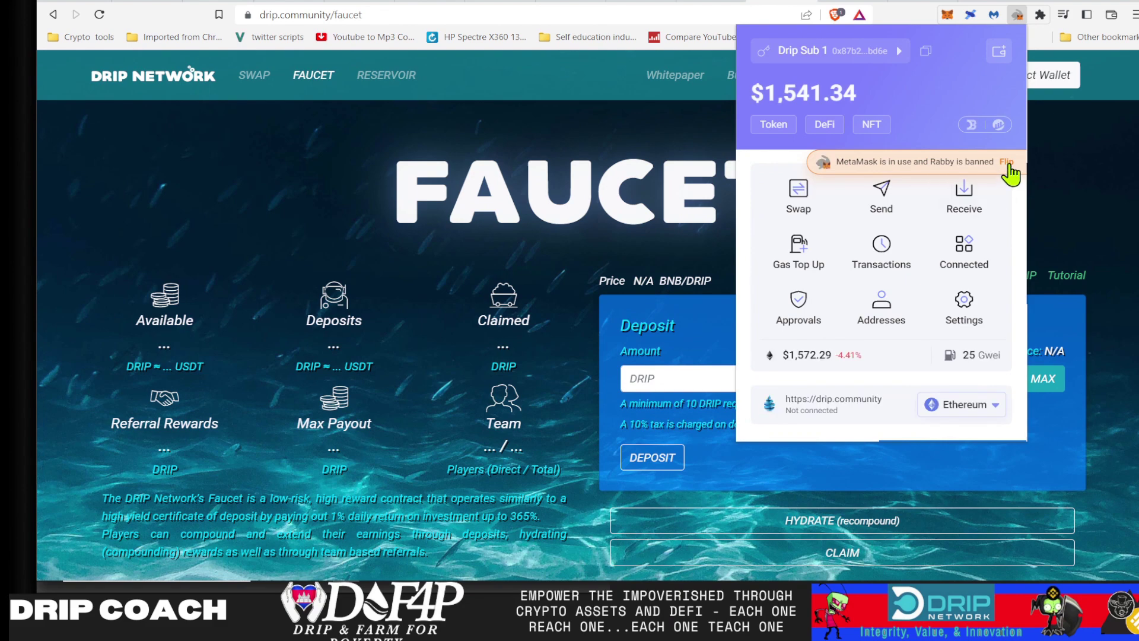
# Flip the default wallet from MetaMask to Rabby, with 'Do not remind me again' ticked
pyautogui.click(1009, 162)
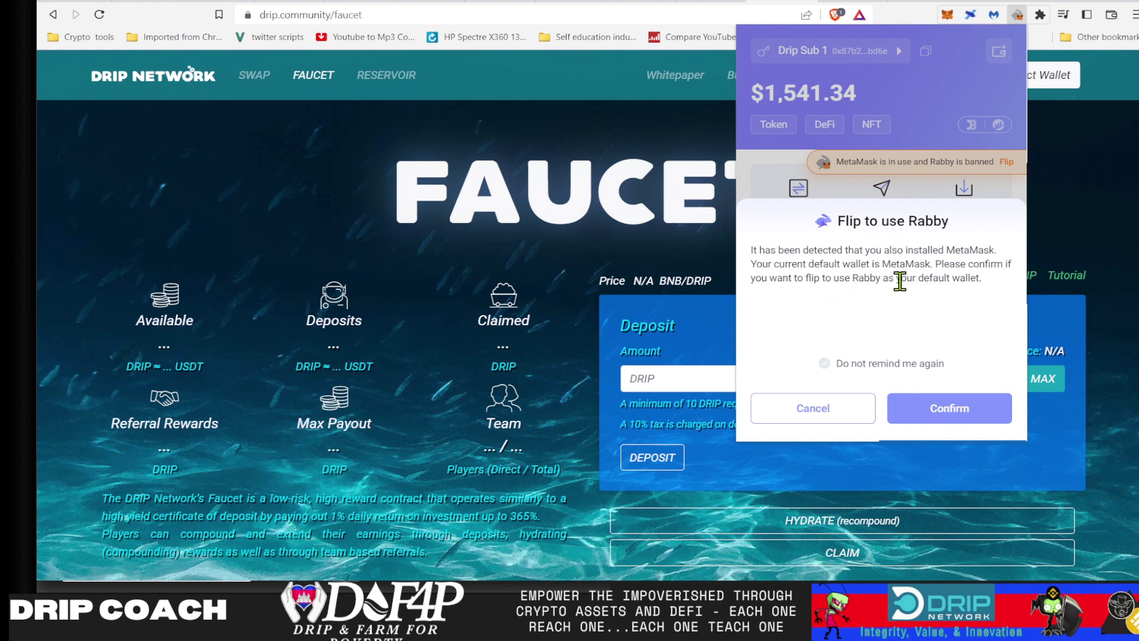
pyautogui.click(825, 364)
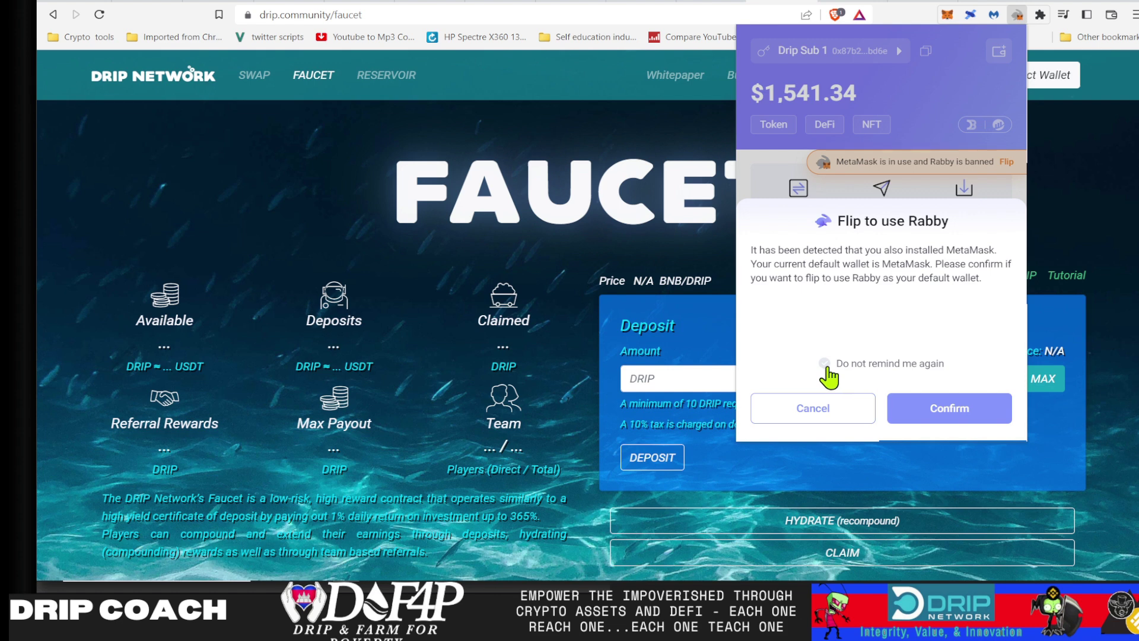
pyautogui.click(972, 409)
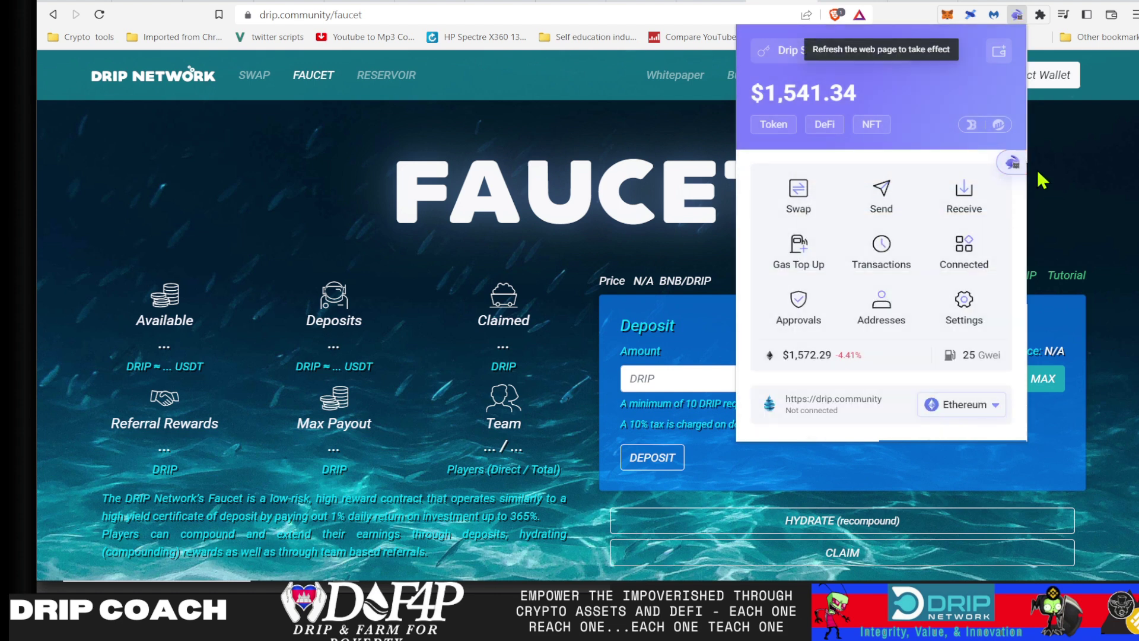
# Close the Rabby popup, dismiss the wallet choices, and reload the Drip faucet page
pyautogui.moveTo(1015, 183)
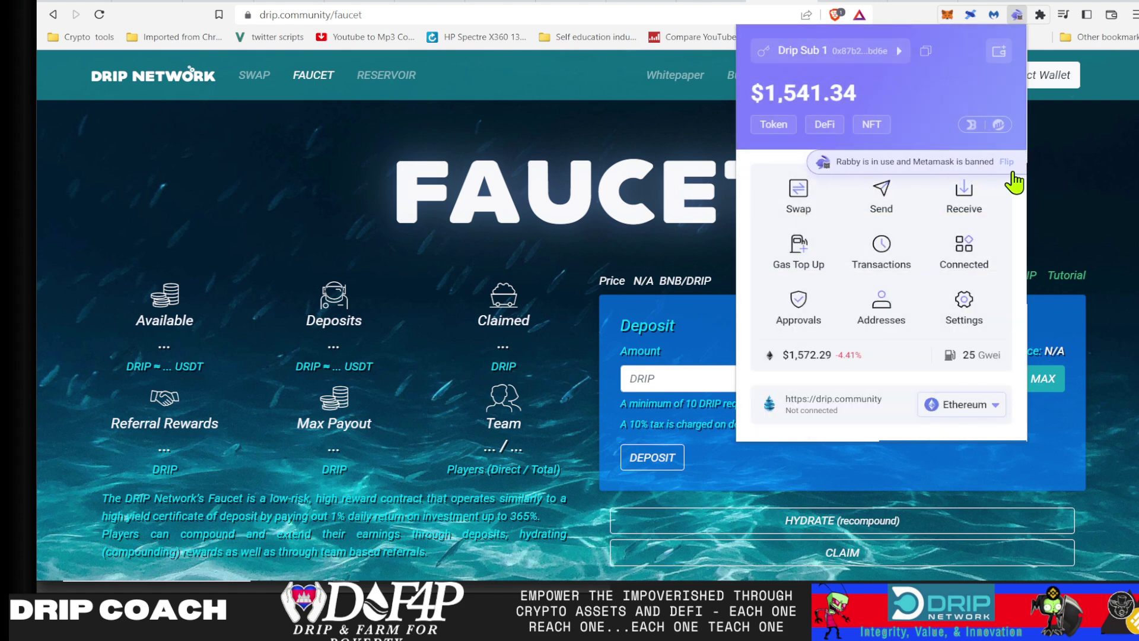
pyautogui.click(1085, 191)
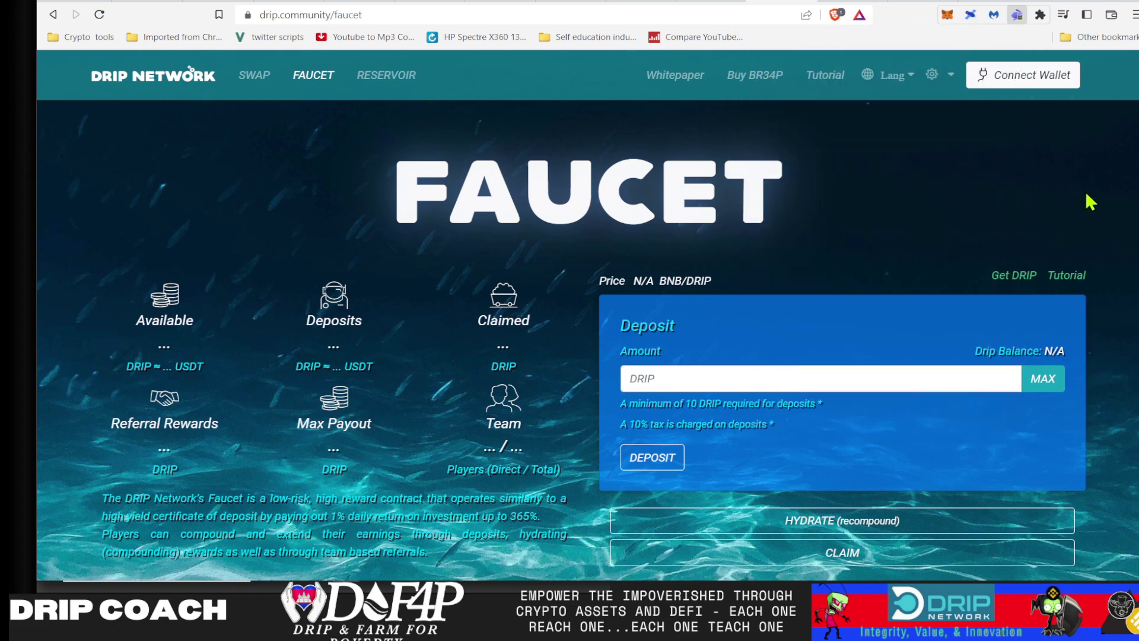
pyautogui.click(1008, 68)
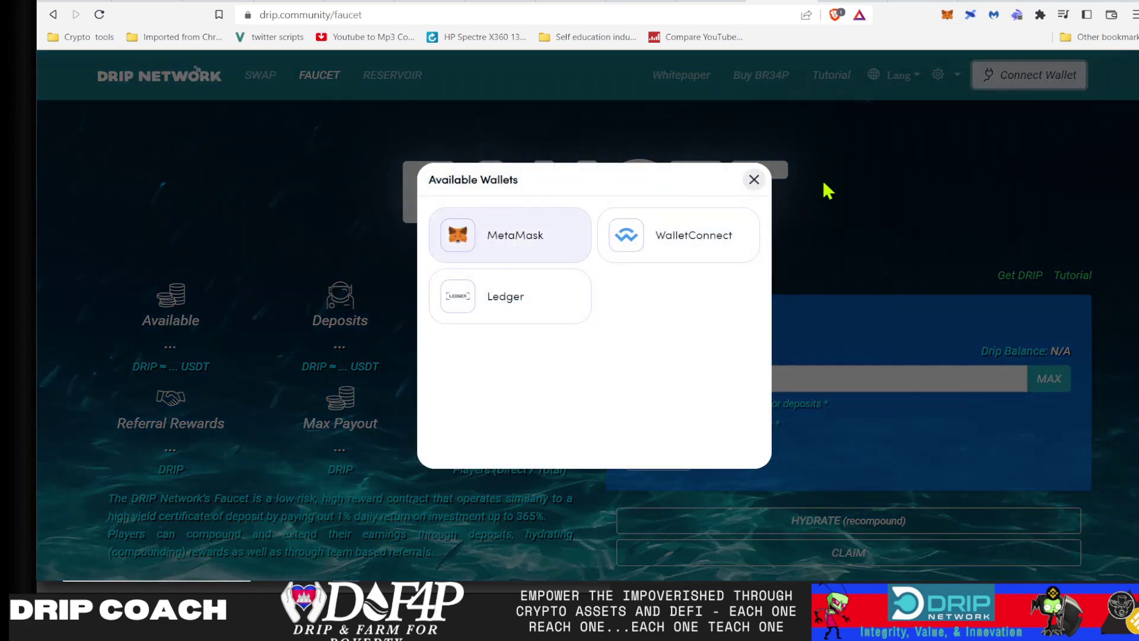
pyautogui.click(752, 179)
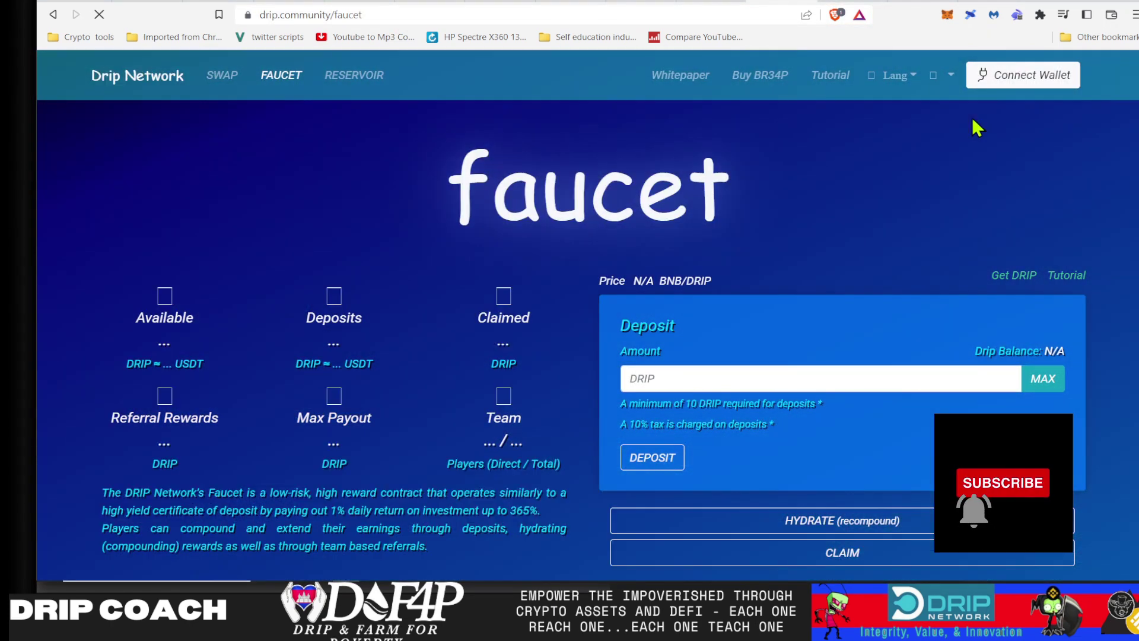
# Connect the faucet through Rabby on BNB Chain so 84.092 DRIP available shows
pyautogui.click(1003, 77)
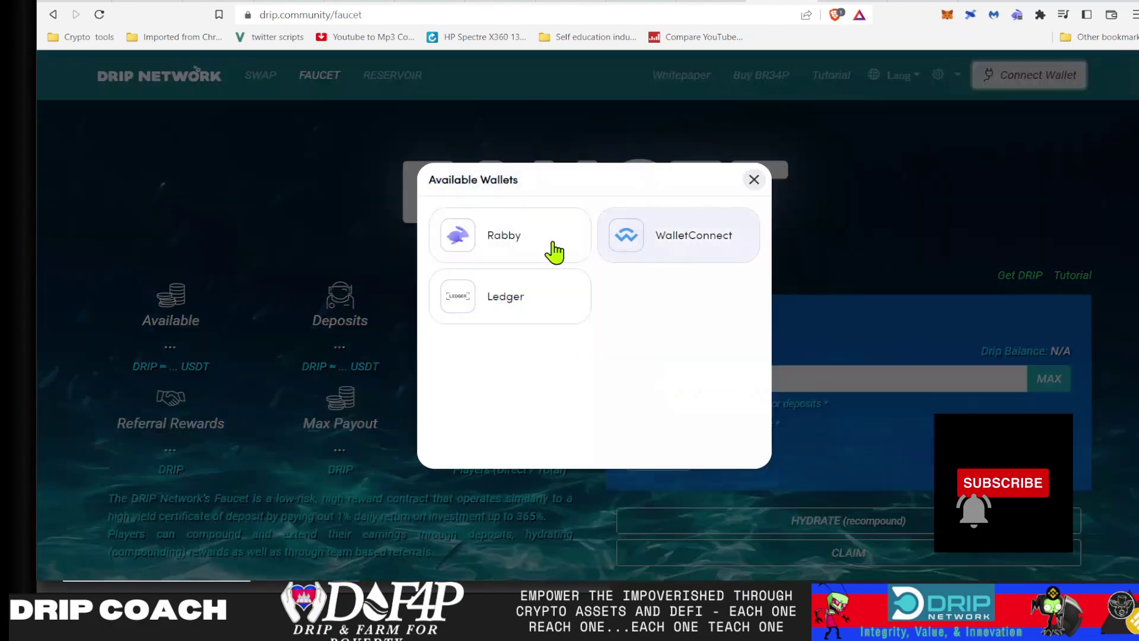
pyautogui.click(493, 254)
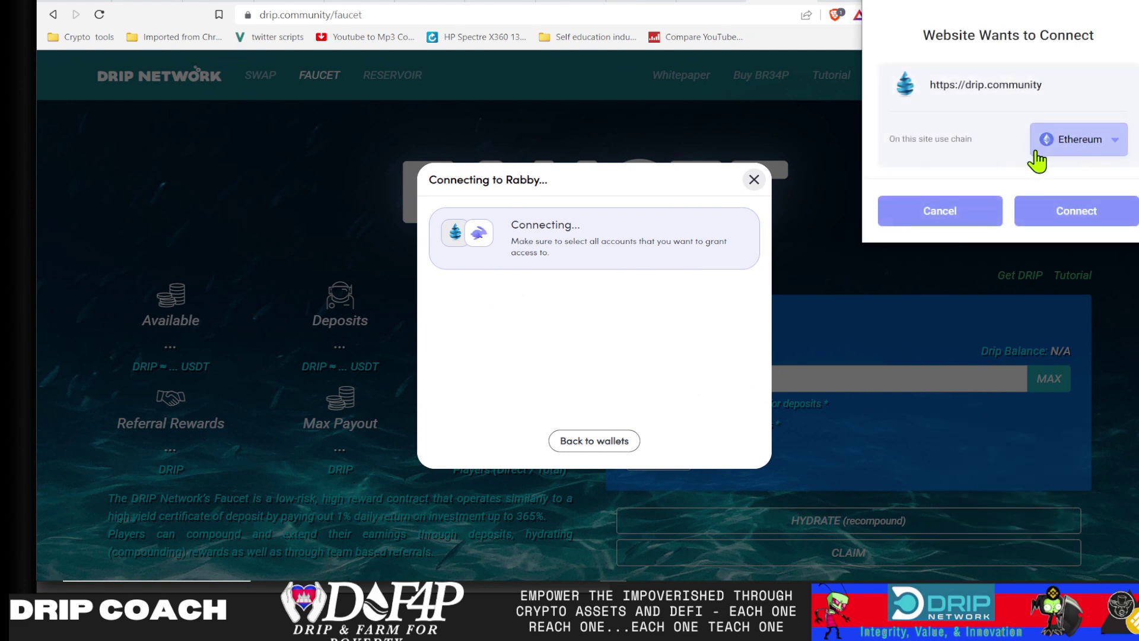
pyautogui.click(1074, 145)
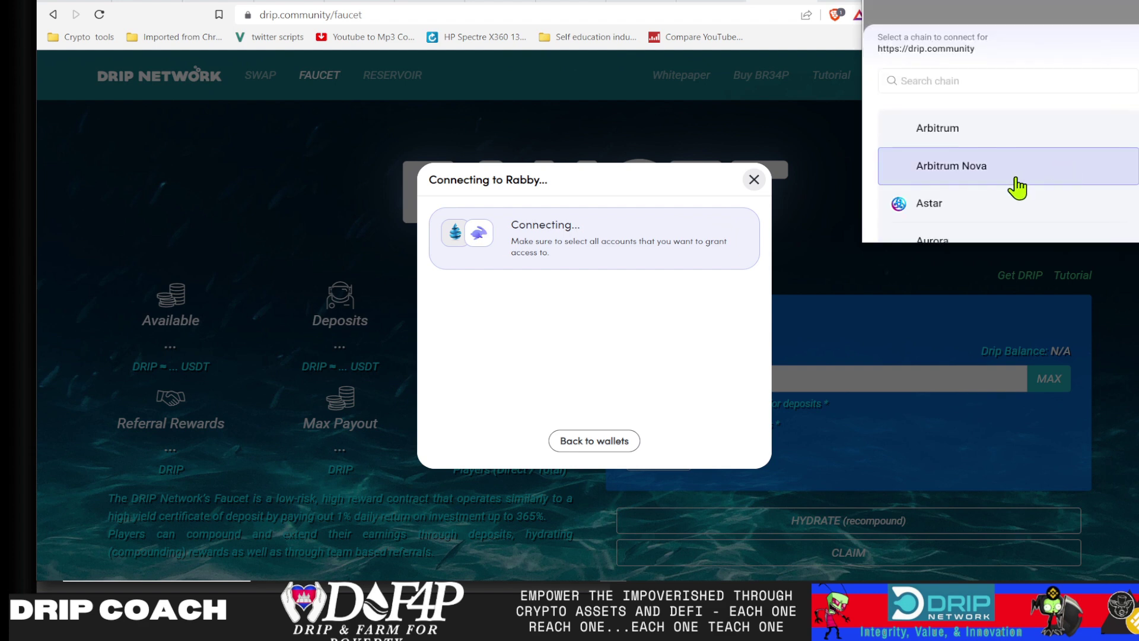
pyautogui.scroll(-4, 983, 213)
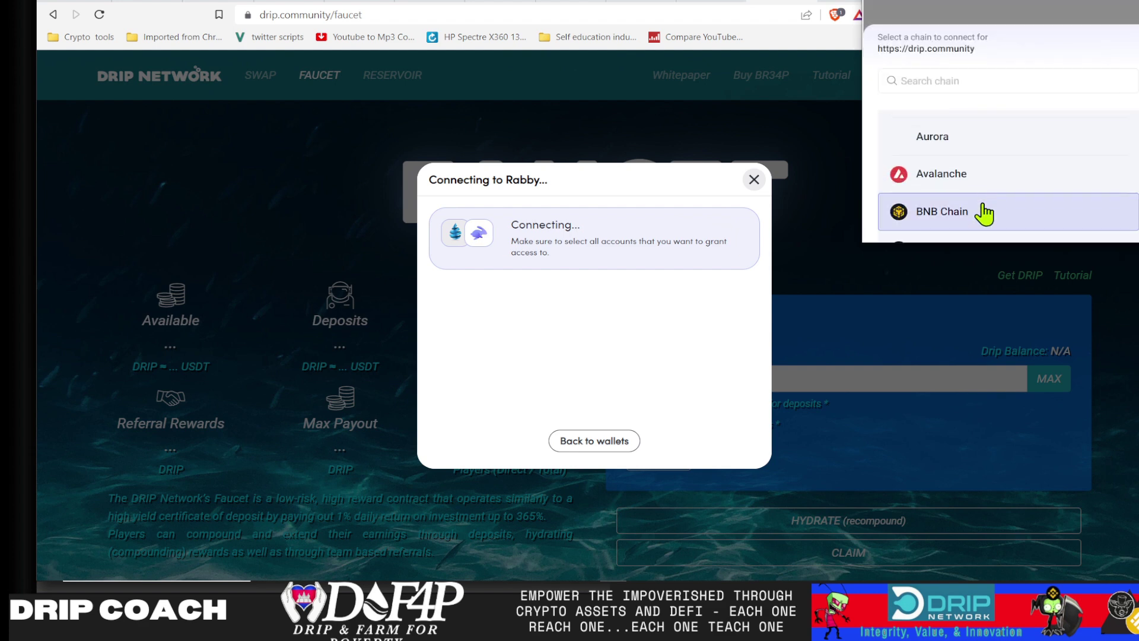
pyautogui.click(983, 213)
pyautogui.click(1075, 211)
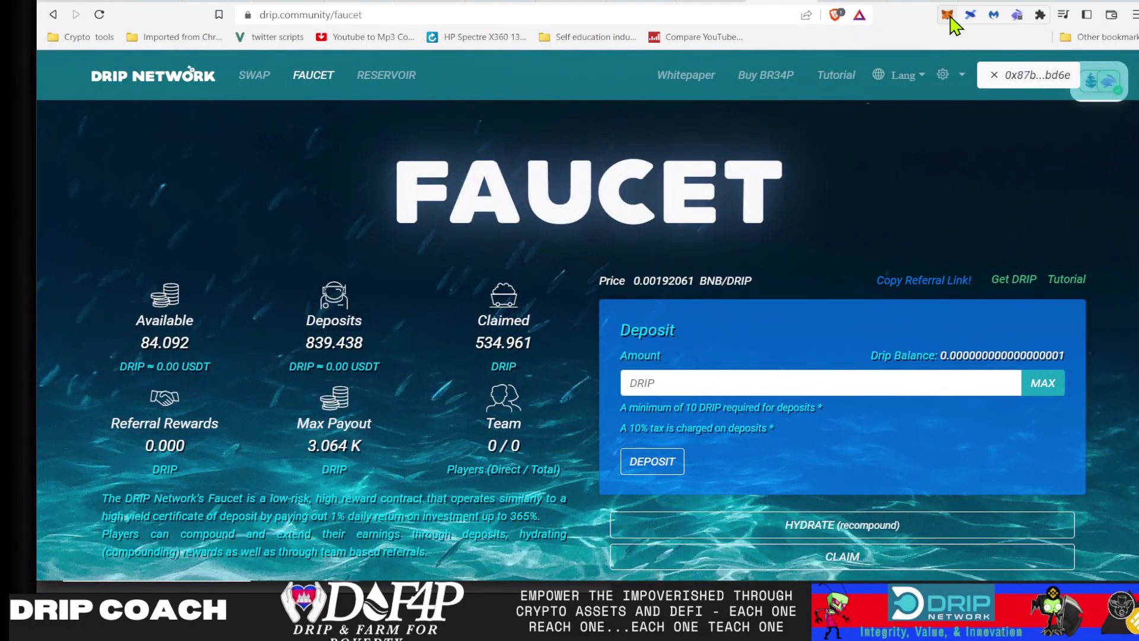
pyautogui.click(1017, 16)
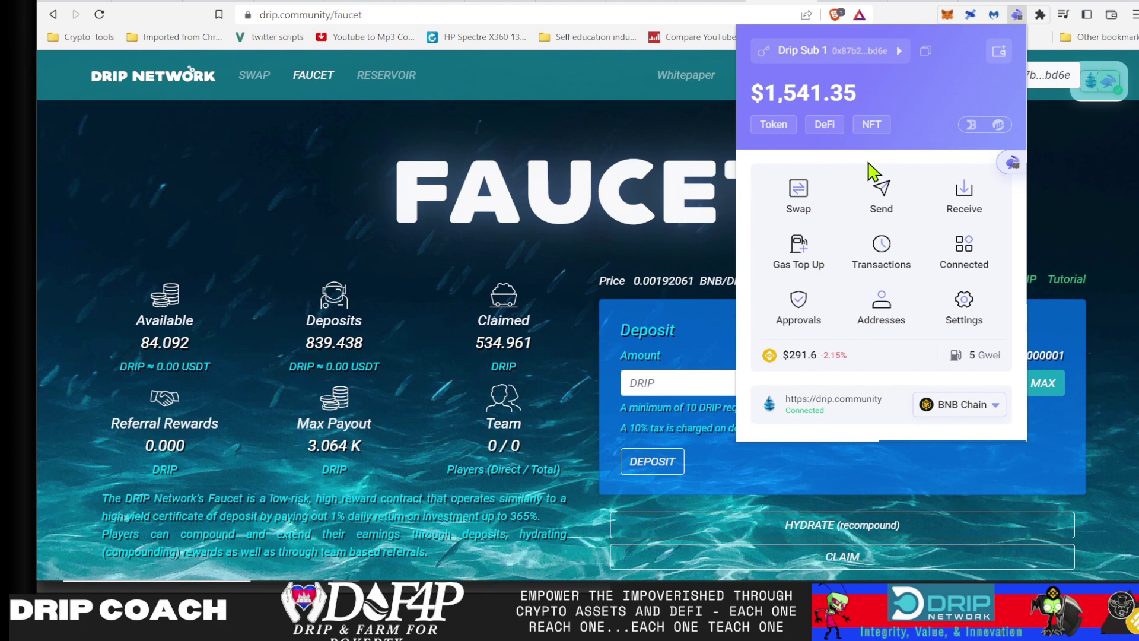
pyautogui.click(775, 124)
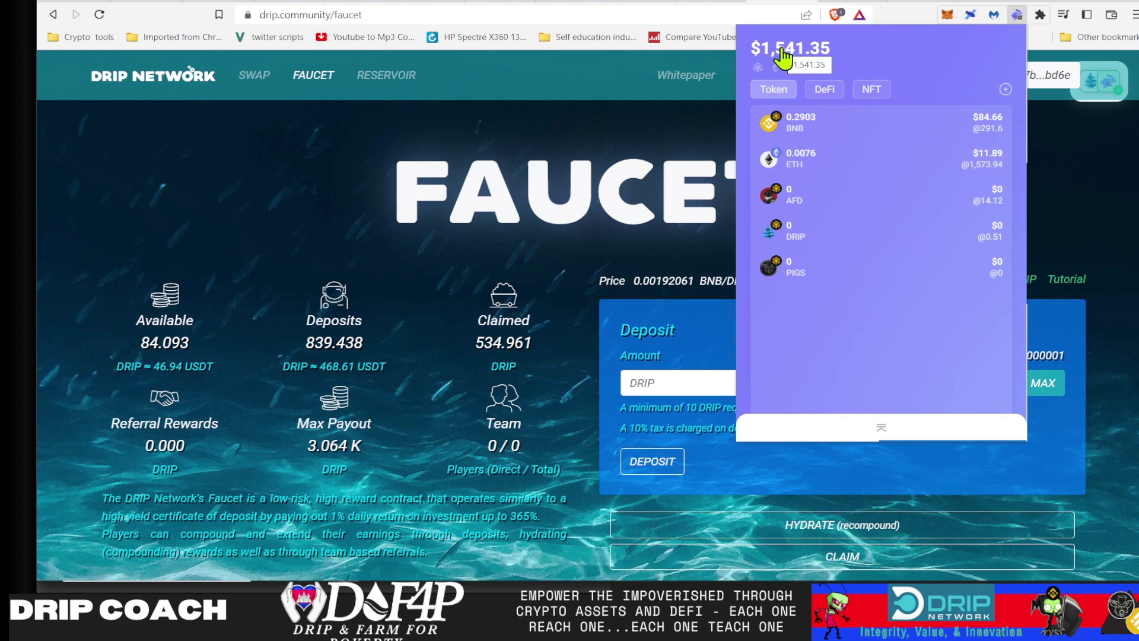
pyautogui.click(822, 90)
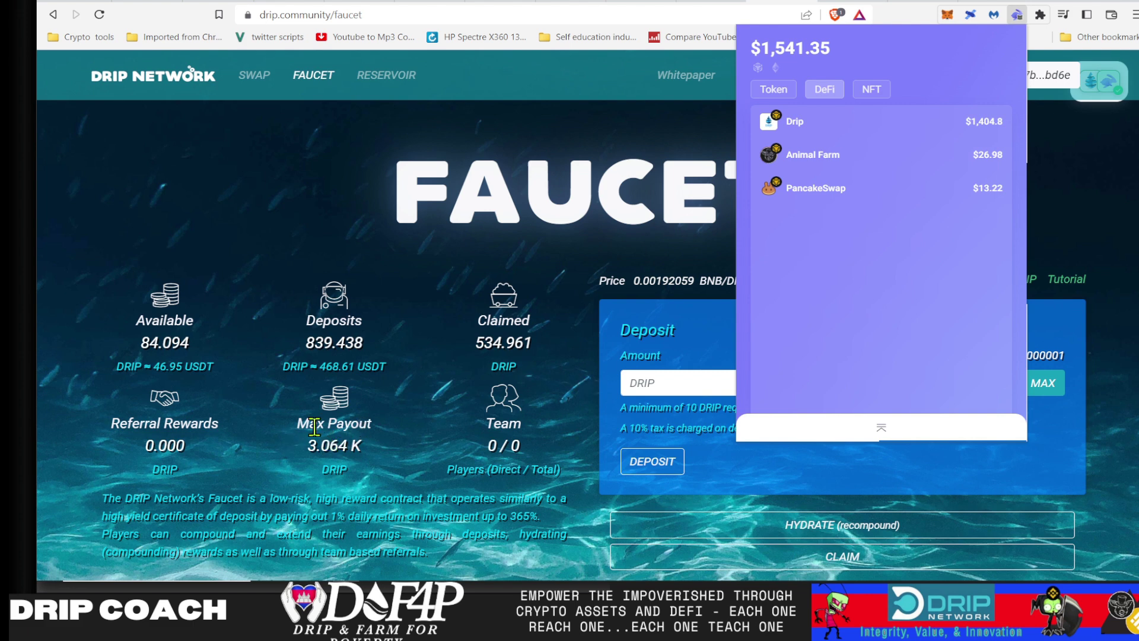
pyautogui.click(872, 97)
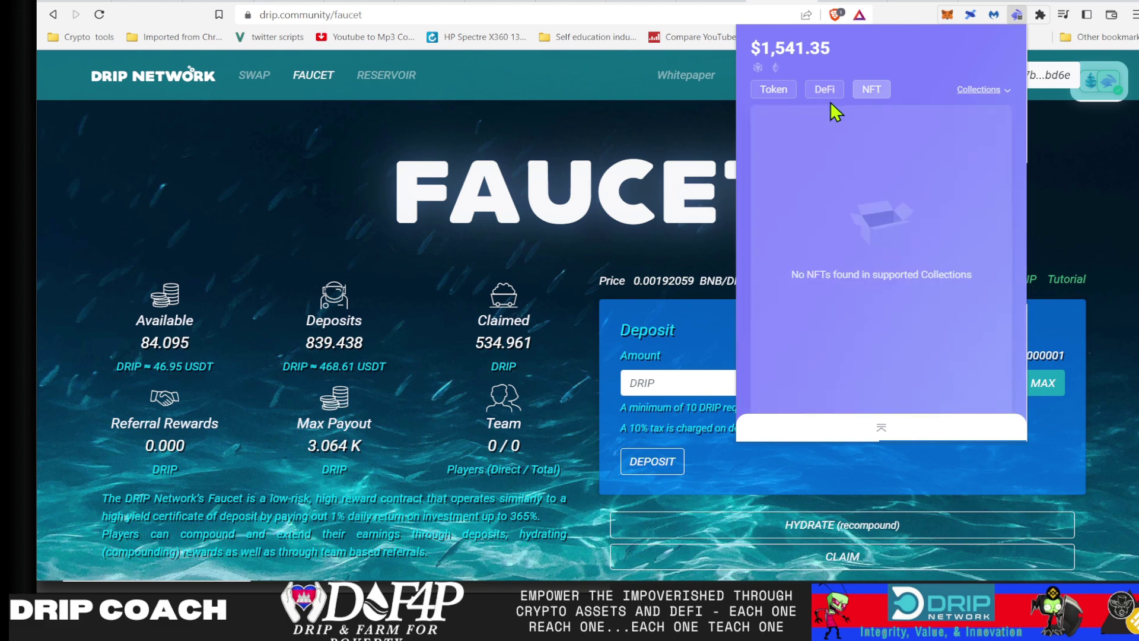
pyautogui.click(769, 90)
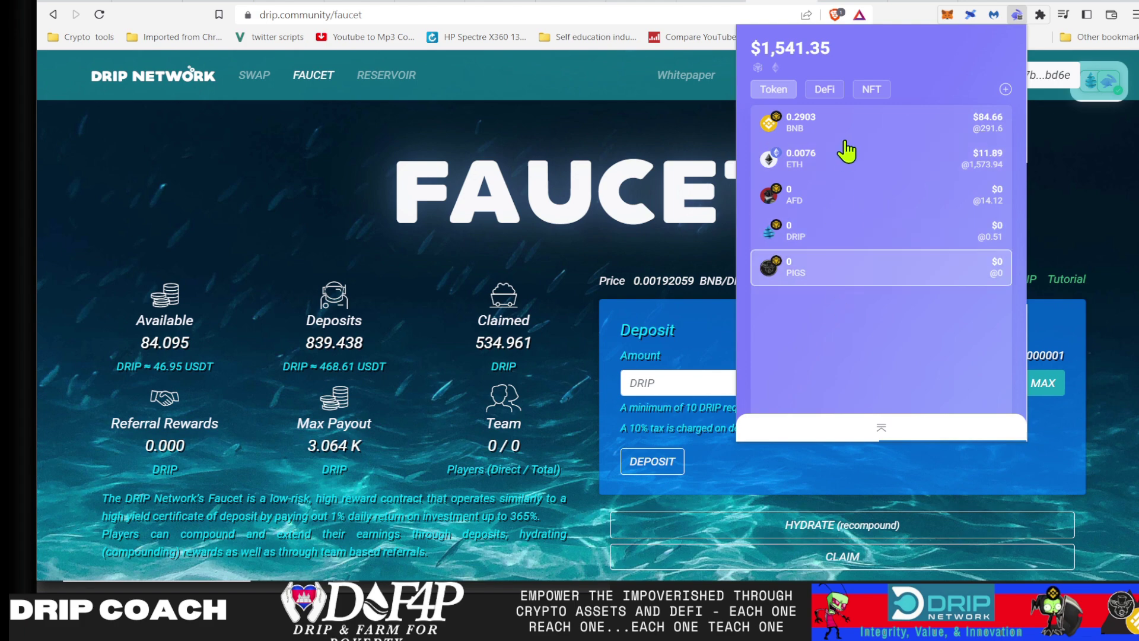
# Switch to Trader Joe and disconnect its currently connected wallet
pyautogui.click(1095, 184)
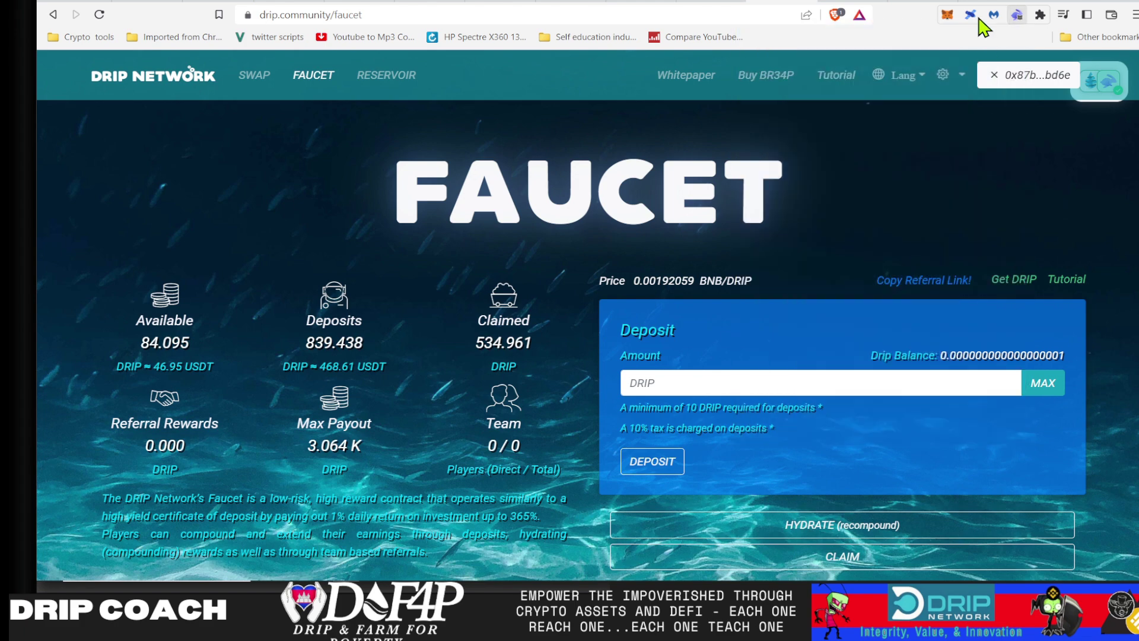
pyautogui.click(864, 2)
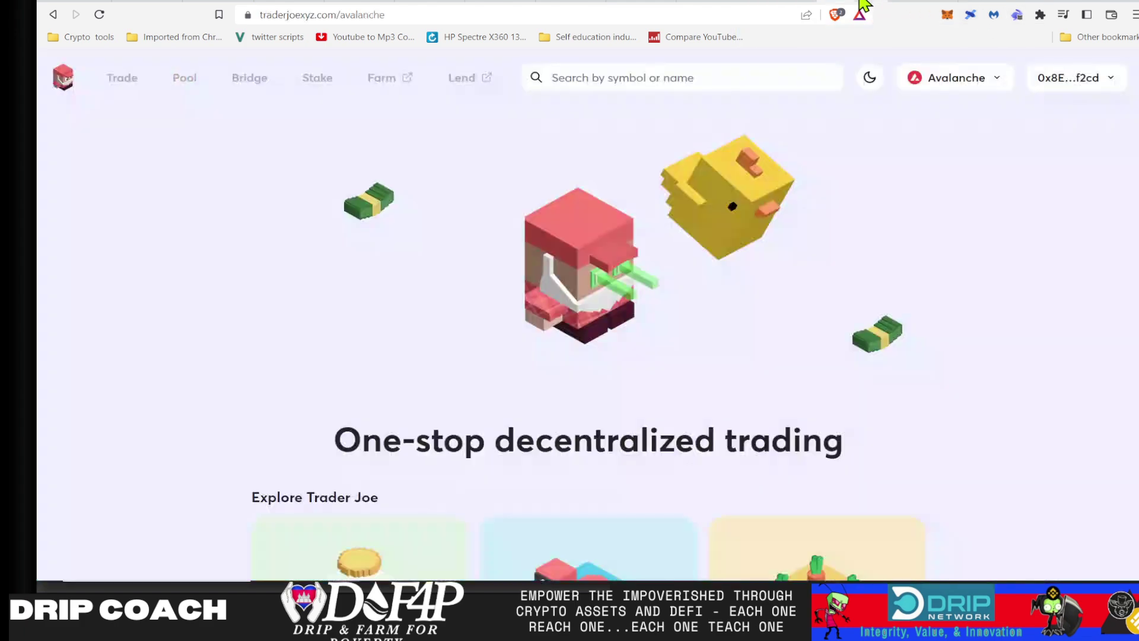
pyautogui.click(1097, 92)
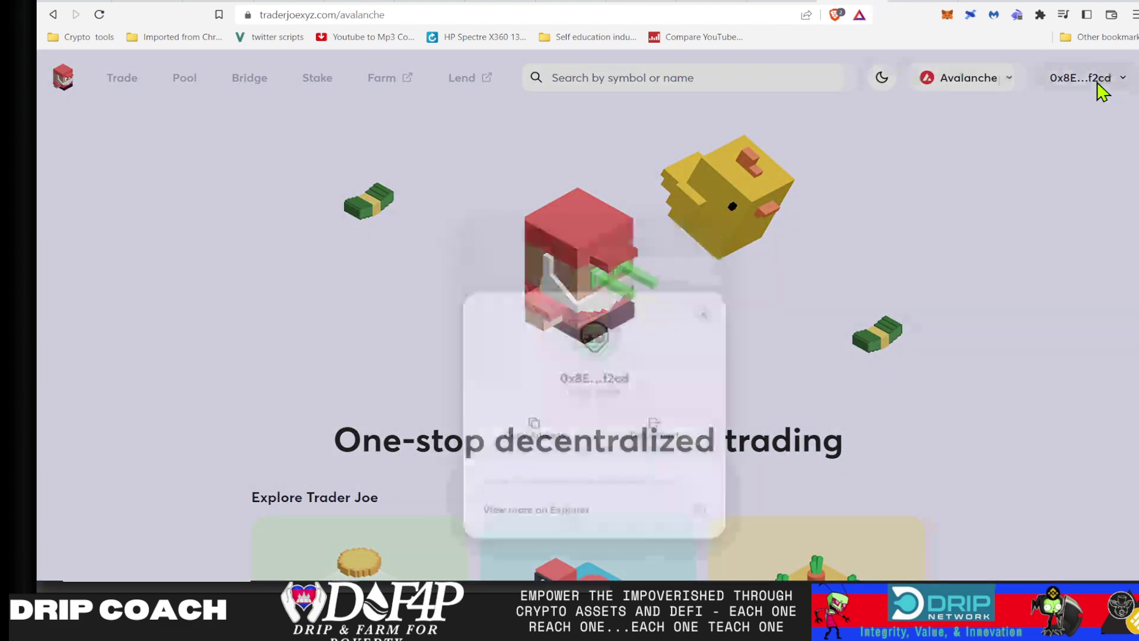
pyautogui.click(645, 337)
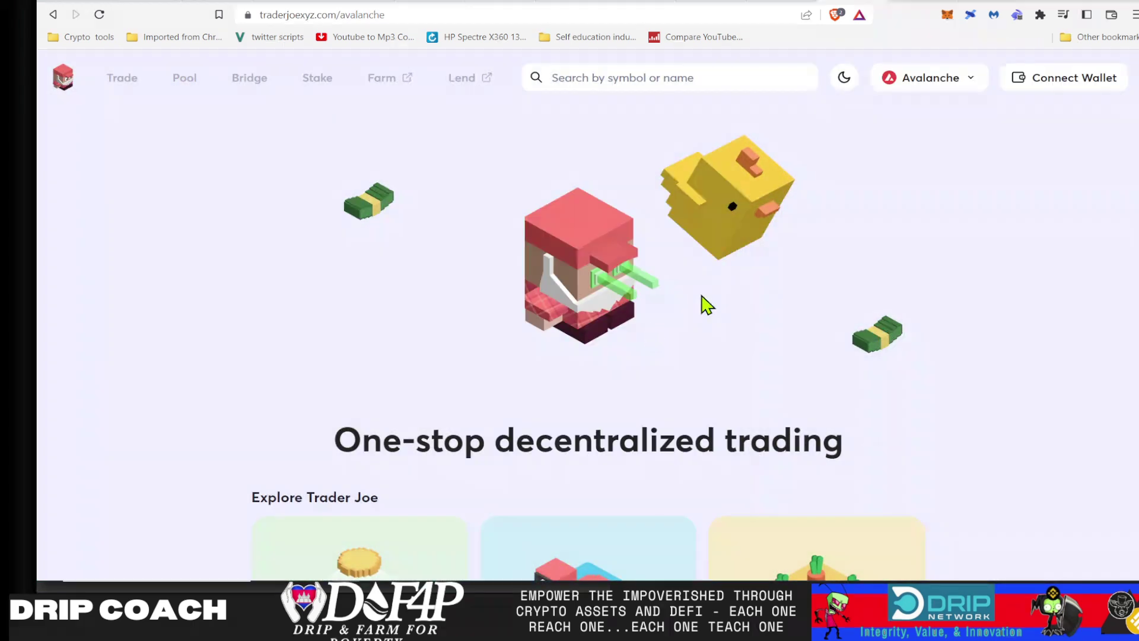
# Reconnect Trader Joe through the Rabby extension on the Avalanche chain
pyautogui.click(1064, 84)
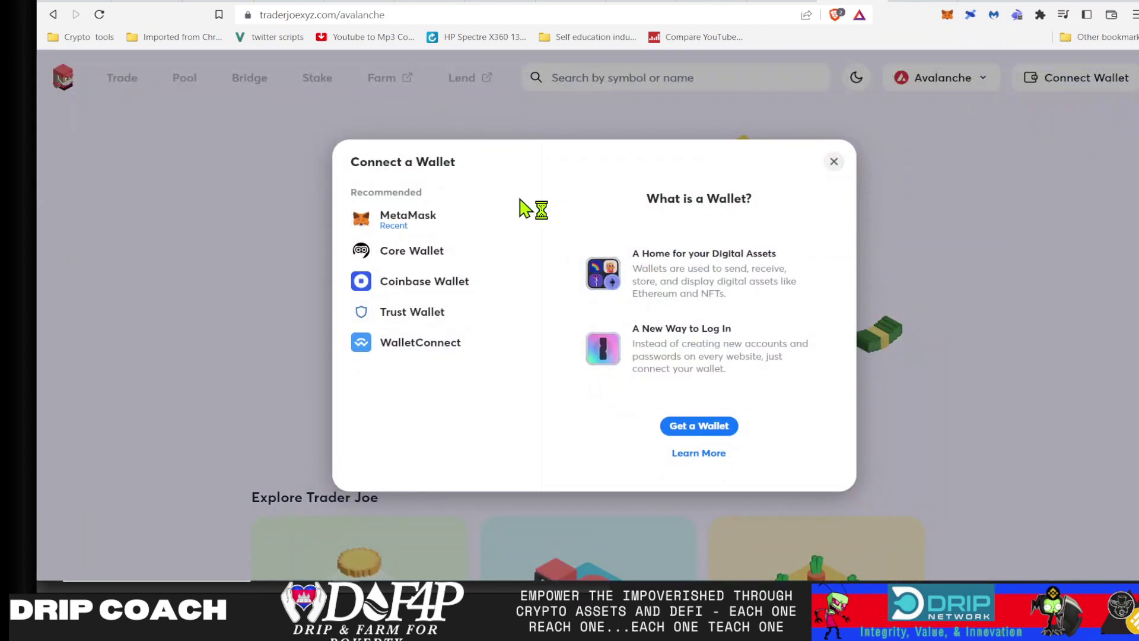
pyautogui.click(424, 229)
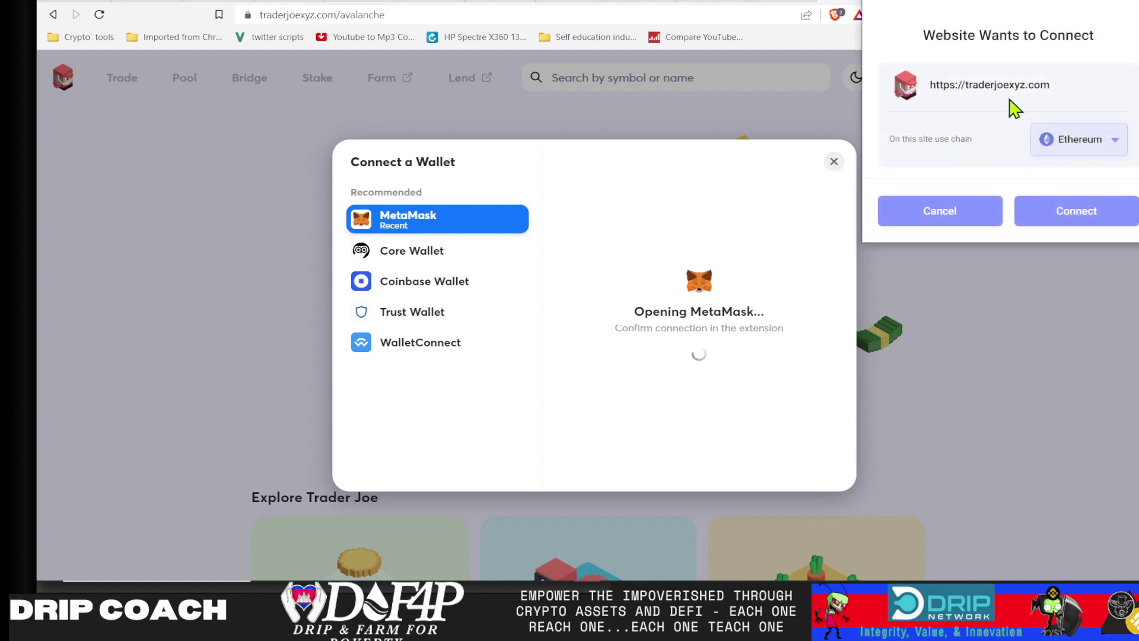
pyautogui.click(1093, 142)
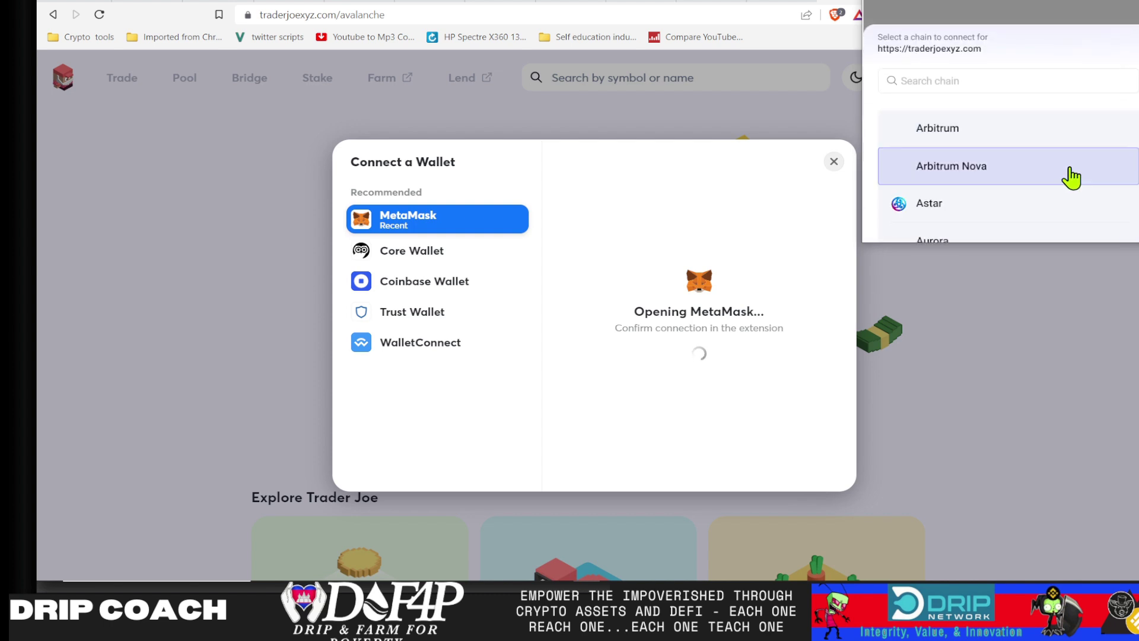
pyautogui.scroll(-1, 991, 193)
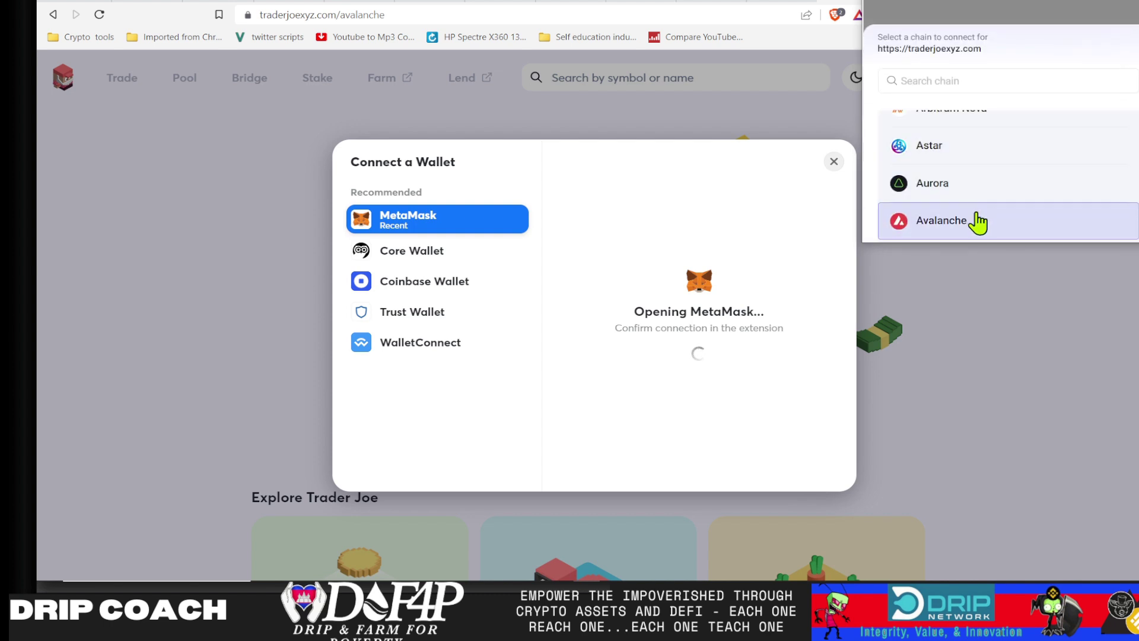
pyautogui.click(976, 223)
pyautogui.click(1071, 213)
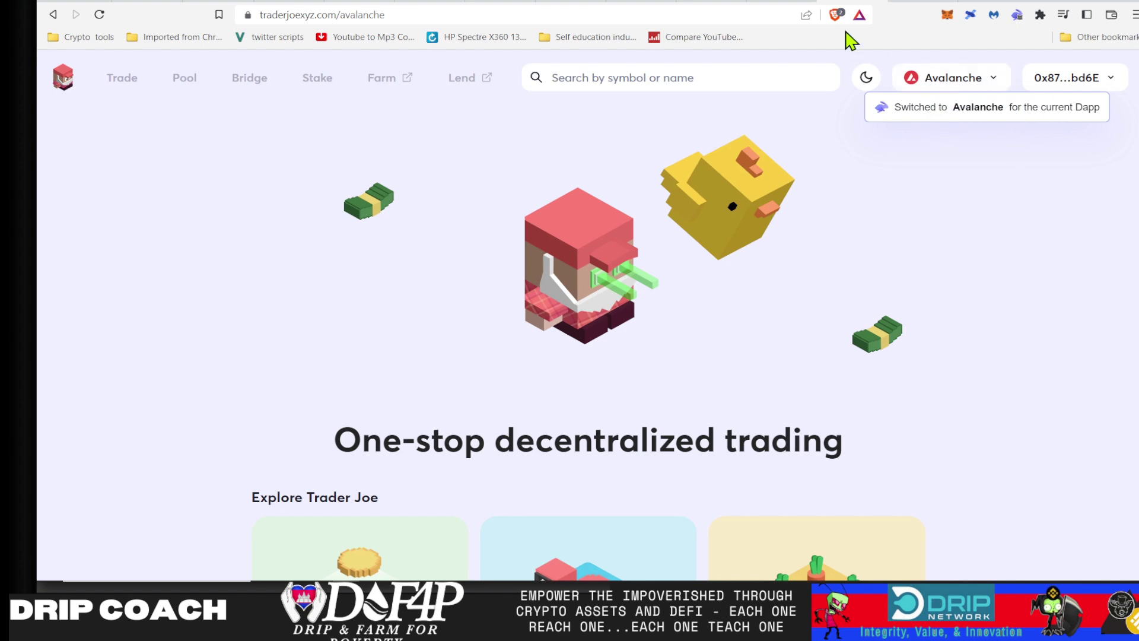
# Start a HYDRATE on the Drip faucet and cancel it in Rabby, keeping 839.438 DRIP deposited
pyautogui.click(780, 5)
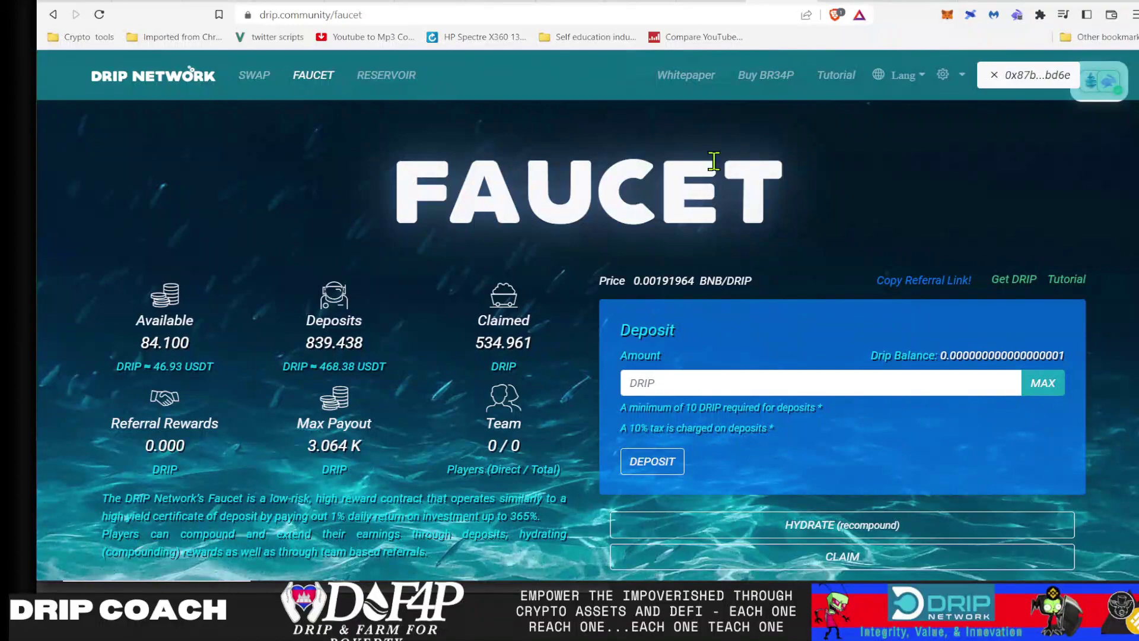
pyautogui.scroll(-2, 910, 156)
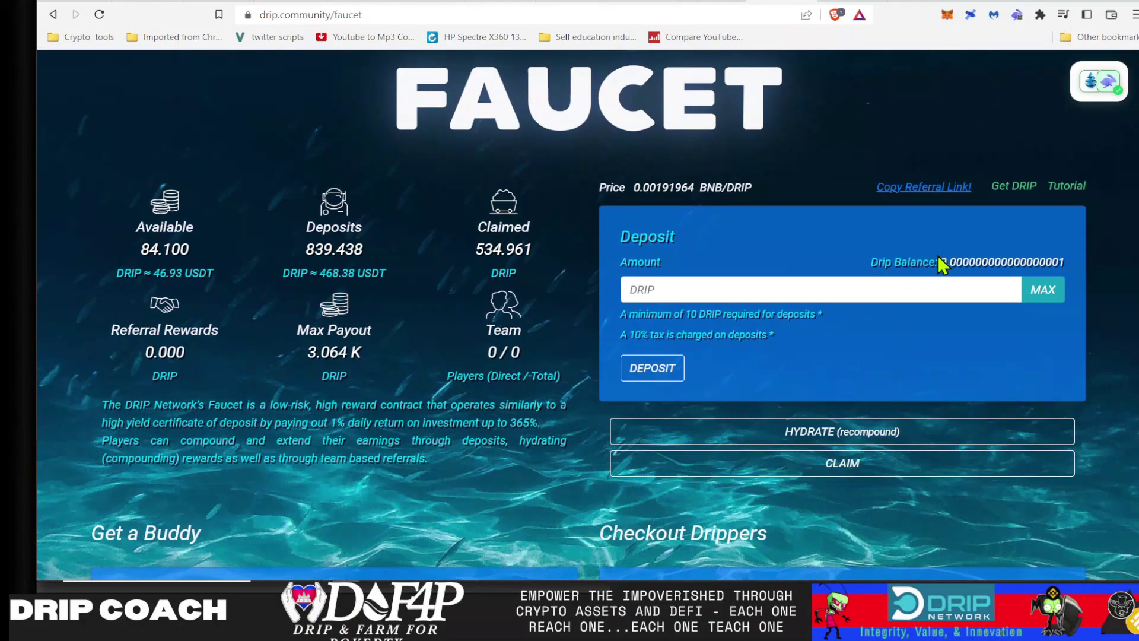
pyautogui.click(774, 432)
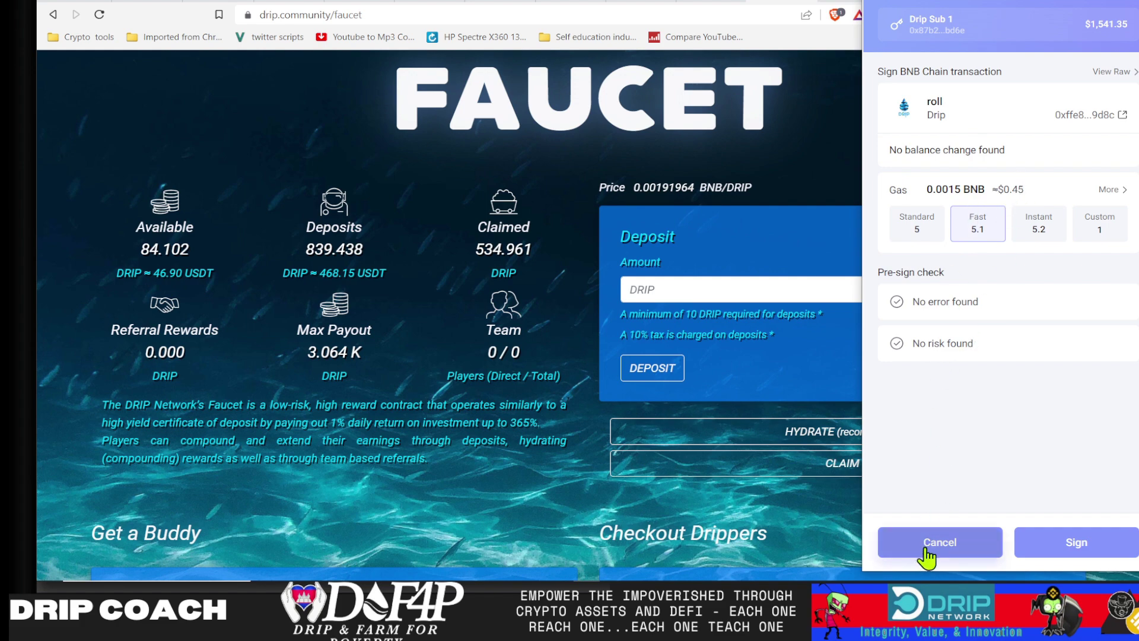
pyautogui.click(928, 542)
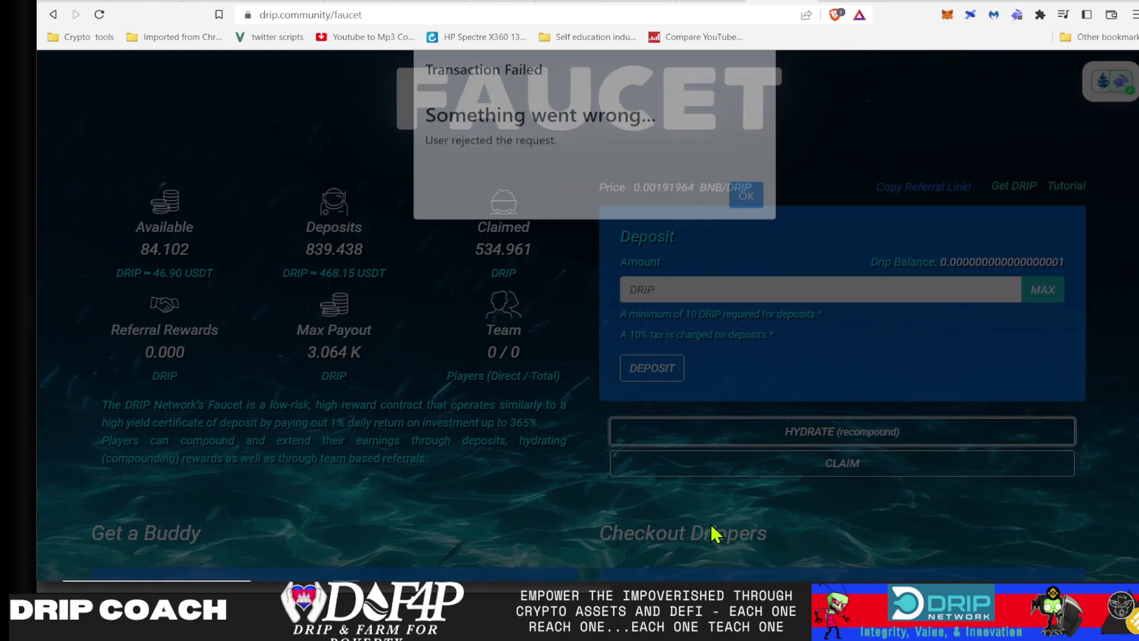
pyautogui.click(743, 220)
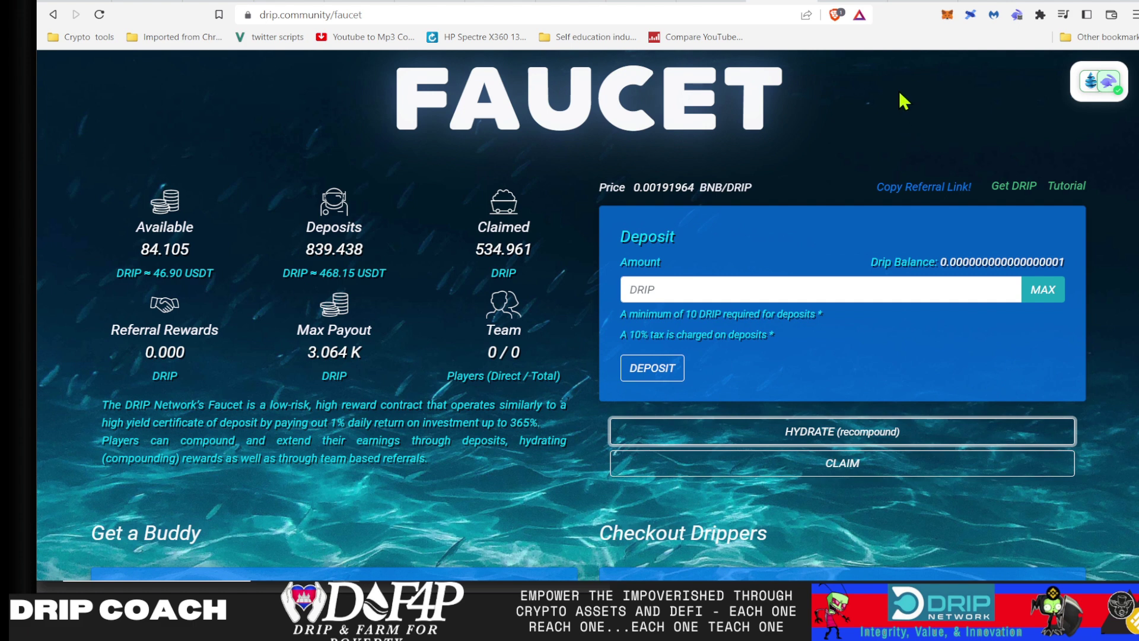
# Add a new address in Rabby by choosing Ledger under Connect Hardware Wallets
pyautogui.click(1016, 17)
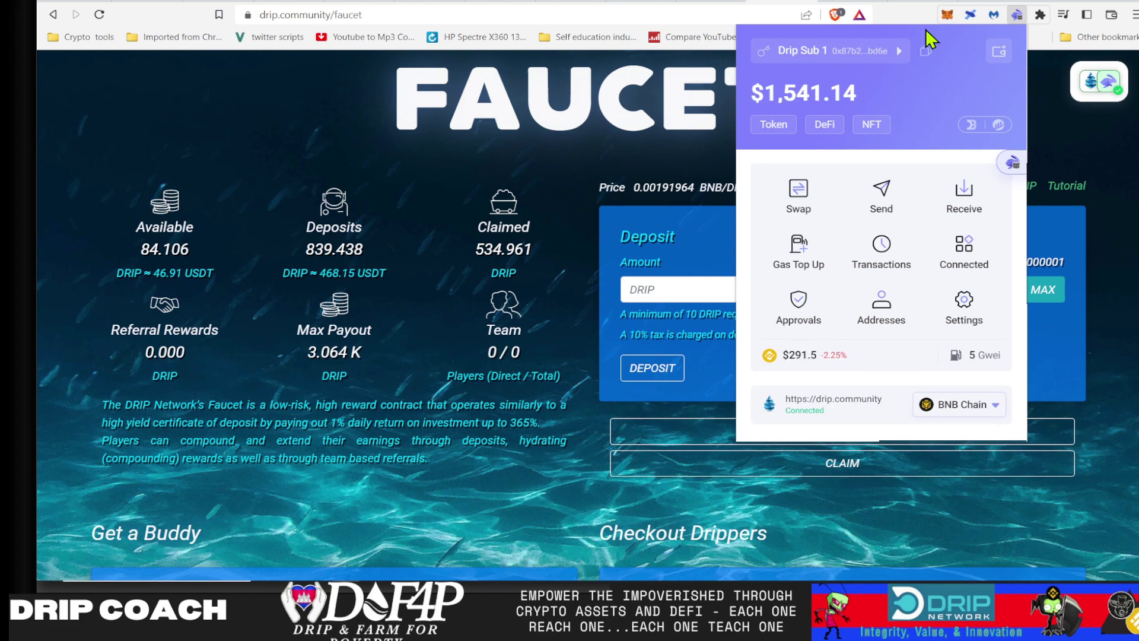
pyautogui.click(896, 55)
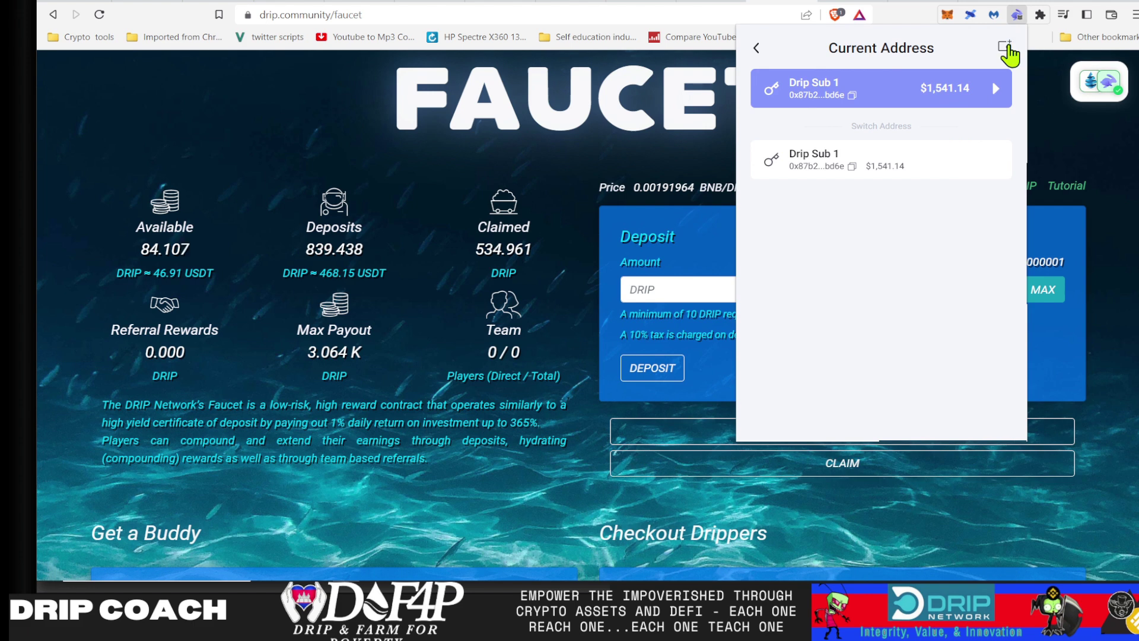
pyautogui.click(1006, 48)
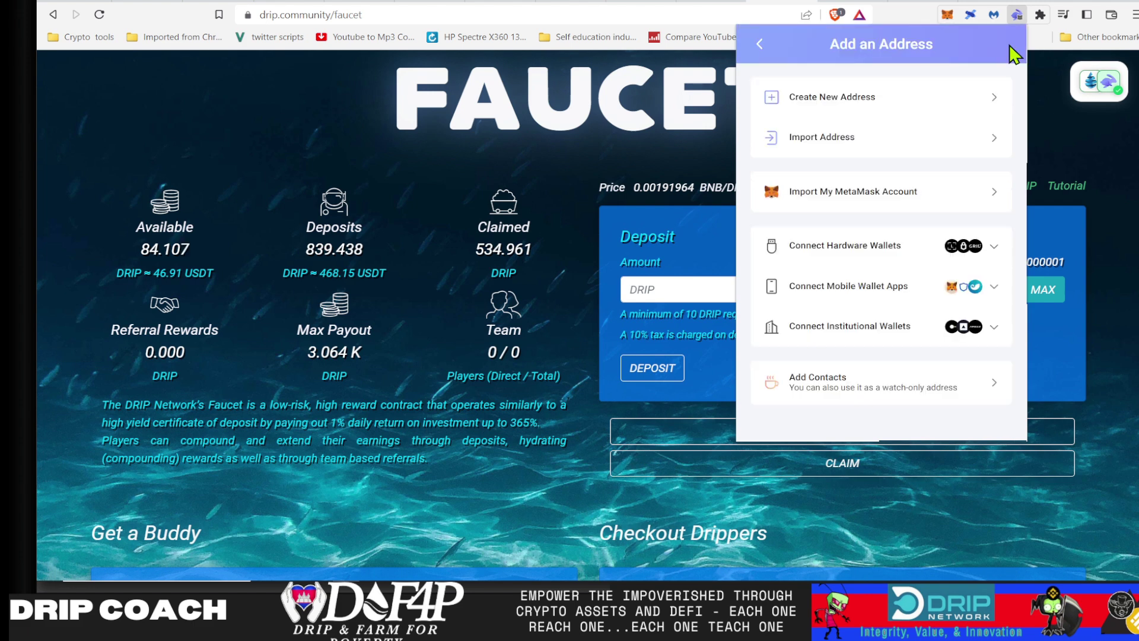
pyautogui.click(854, 248)
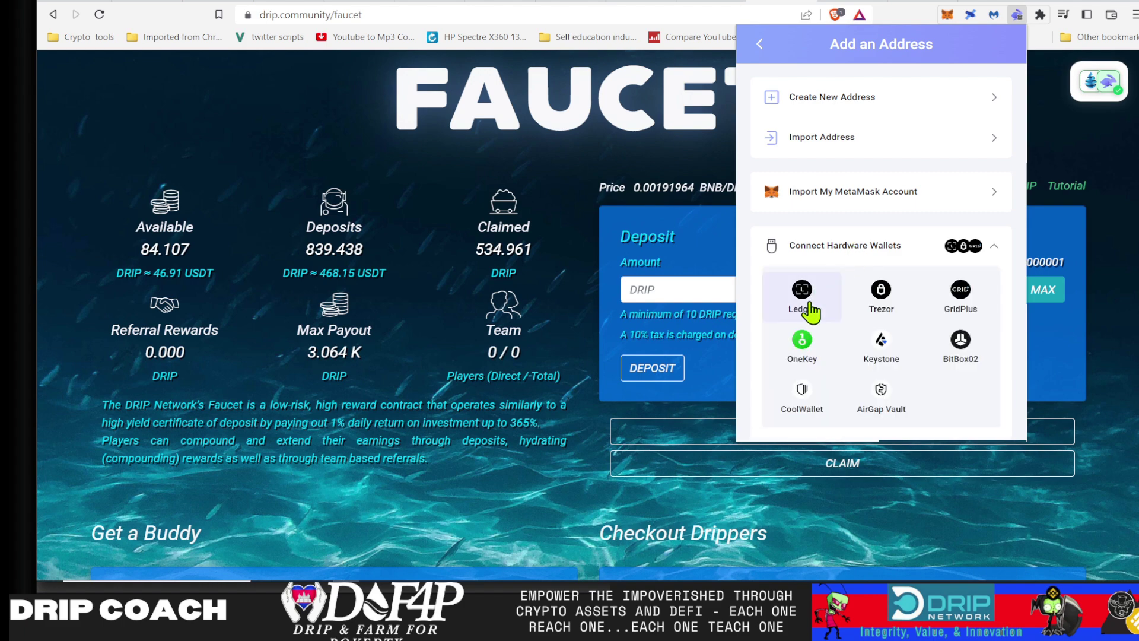
pyautogui.click(802, 297)
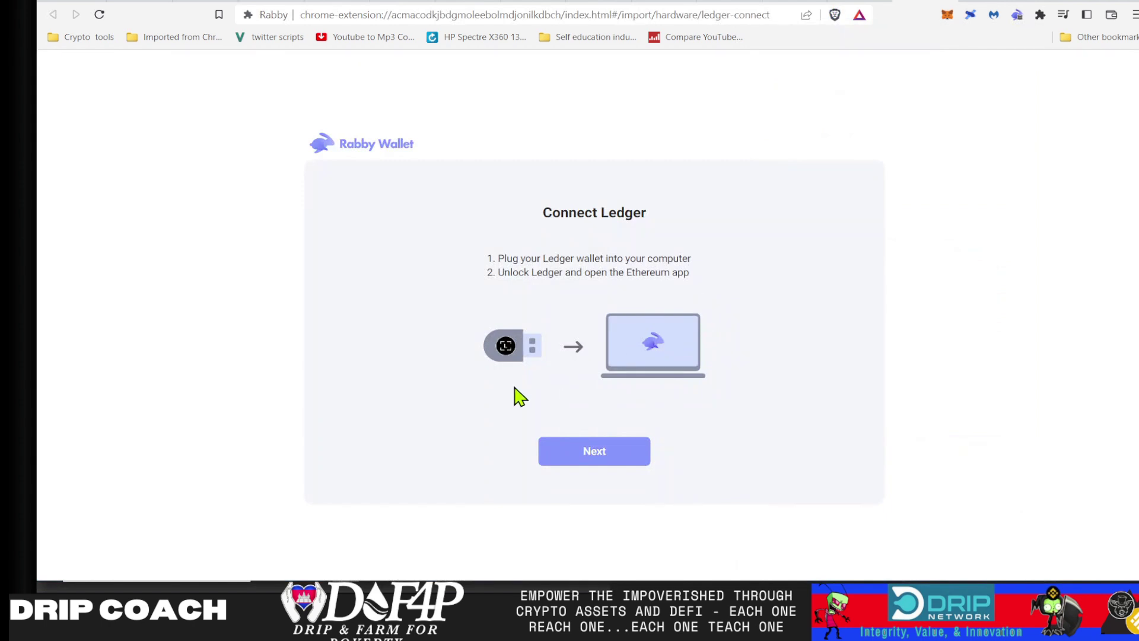
pyautogui.click(605, 458)
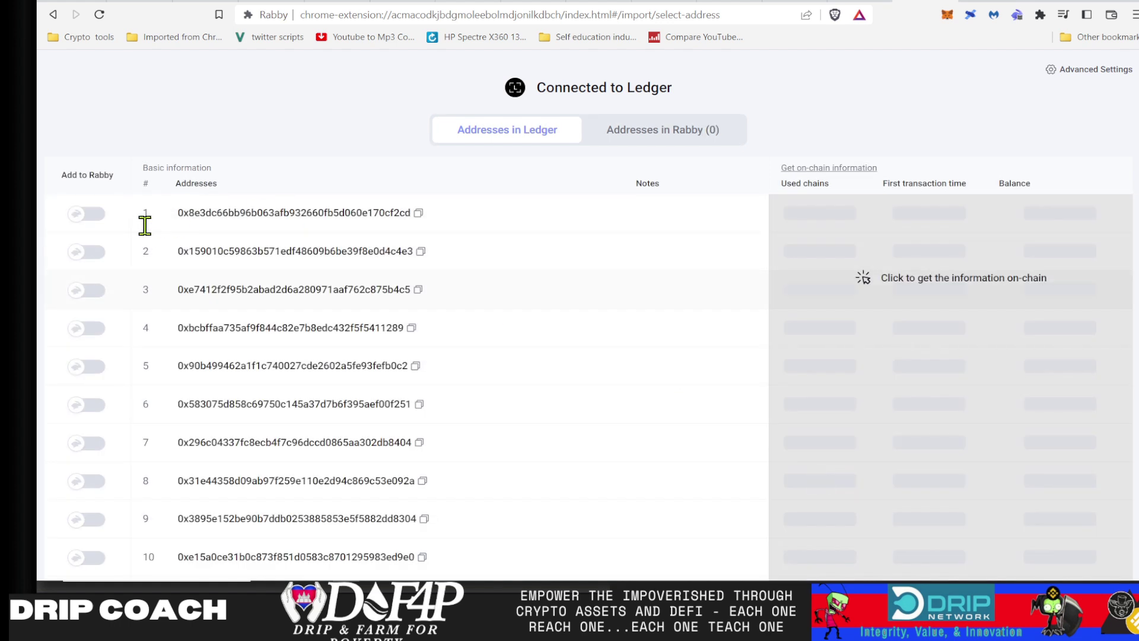
pyautogui.click(82, 217)
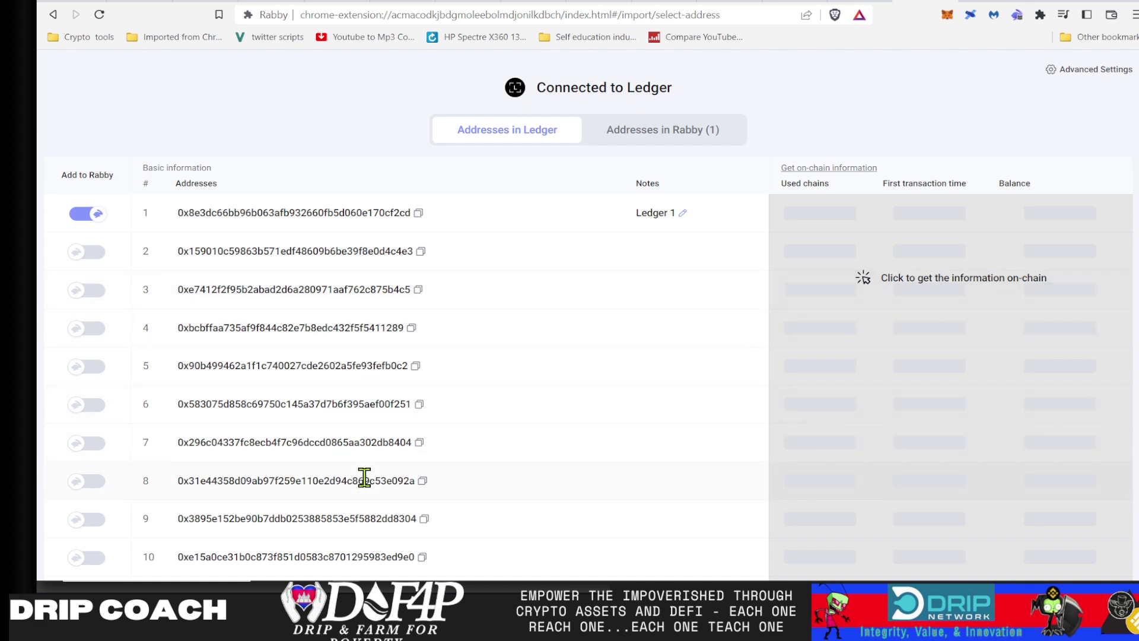
pyautogui.scroll(-20, 364, 477)
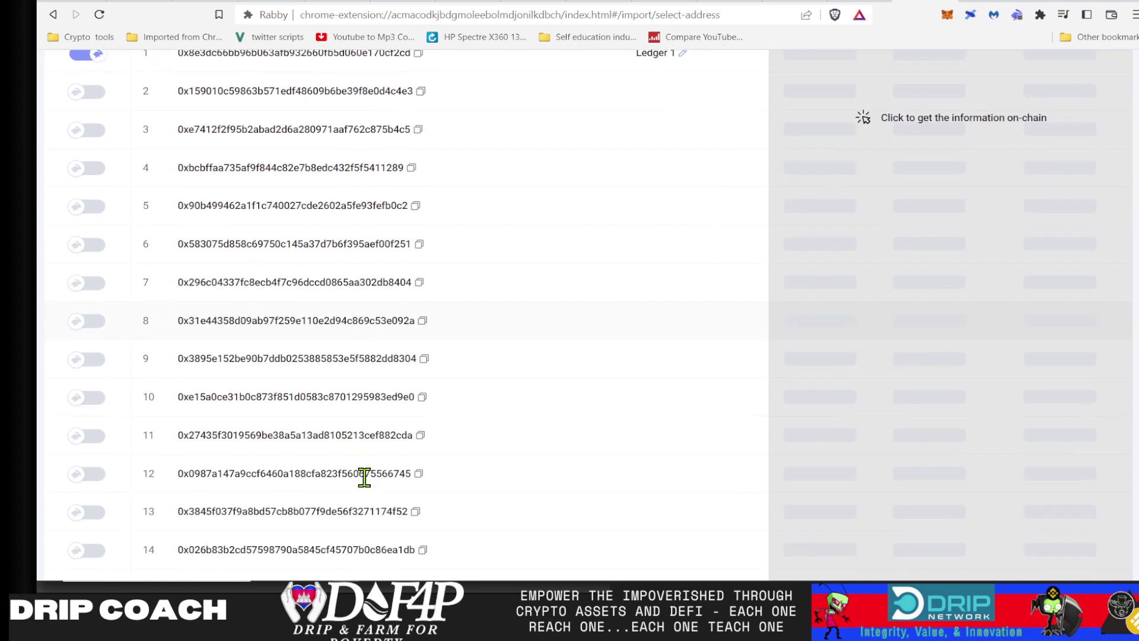
pyautogui.scroll(-8, 364, 477)
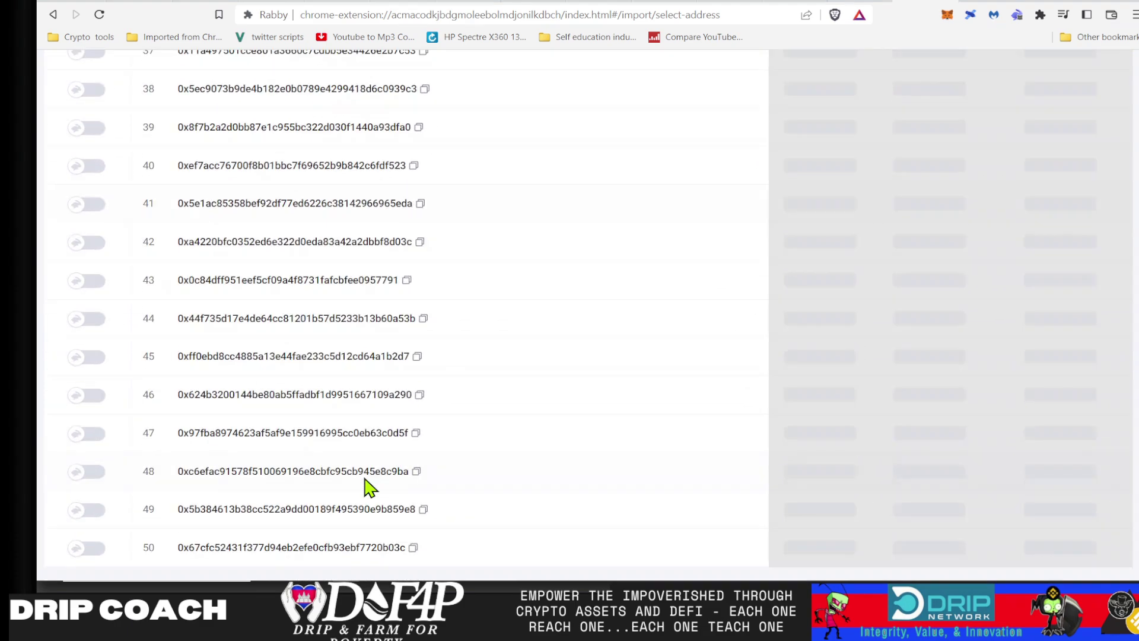
pyautogui.scroll(20, 366, 482)
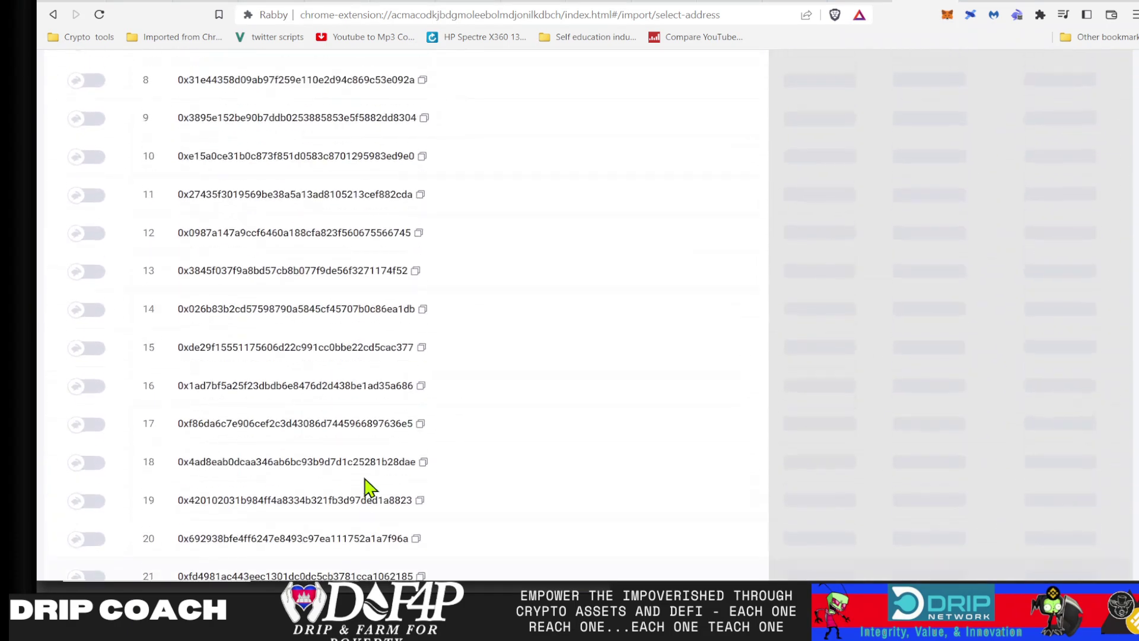
pyautogui.scroll(2, 364, 488)
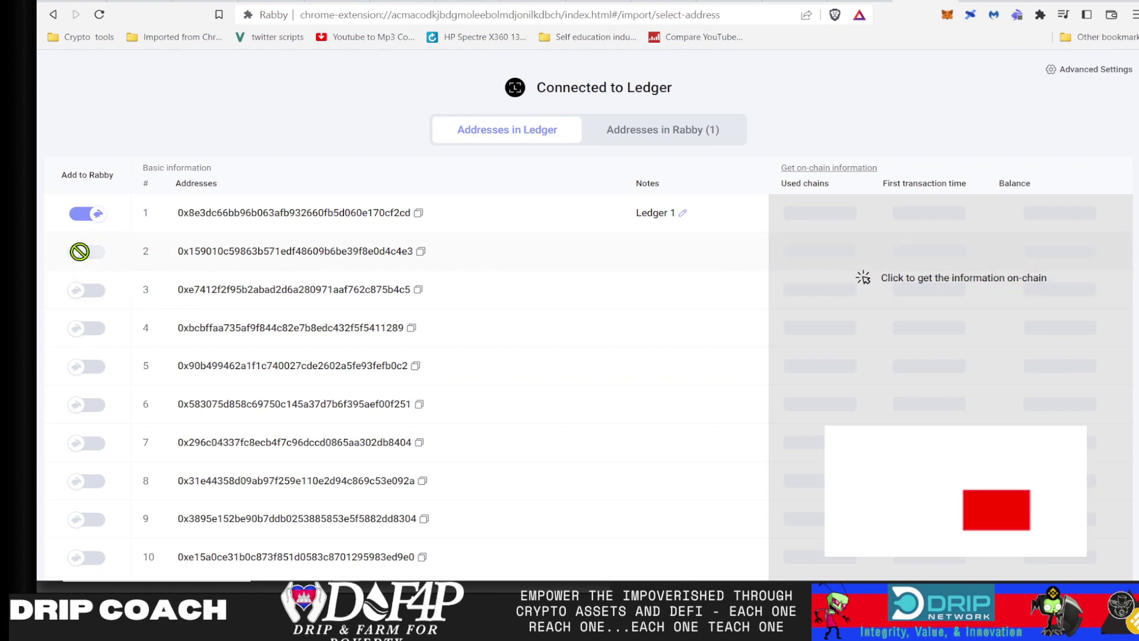
# Keep only the first Ledger address and label it 'Main - Ledger 1'
pyautogui.click(86, 252)
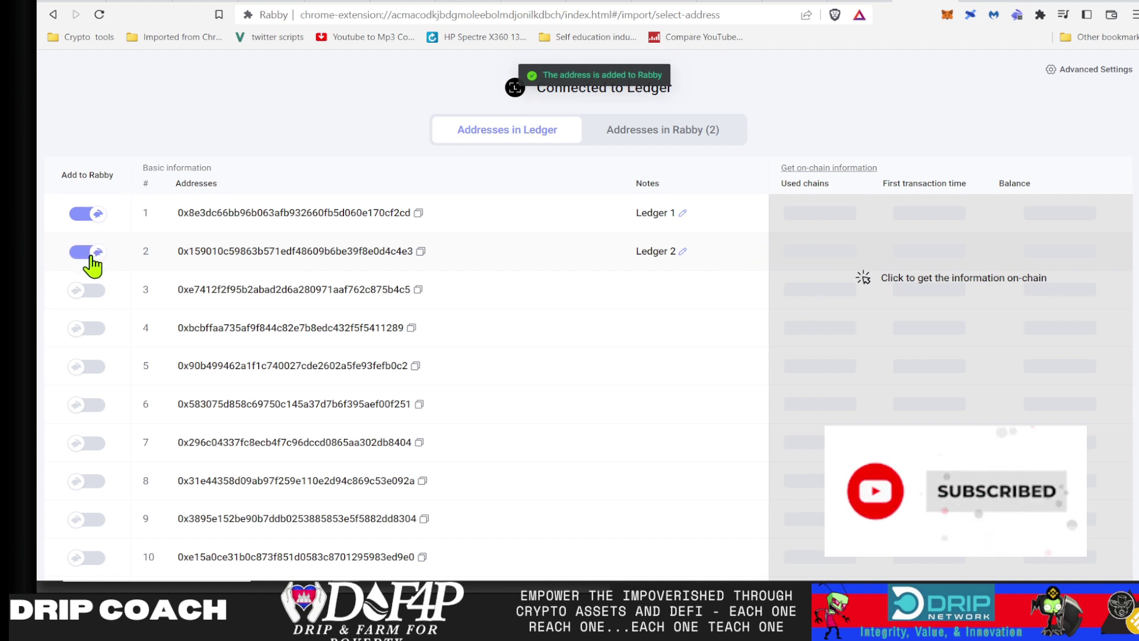
pyautogui.click(89, 254)
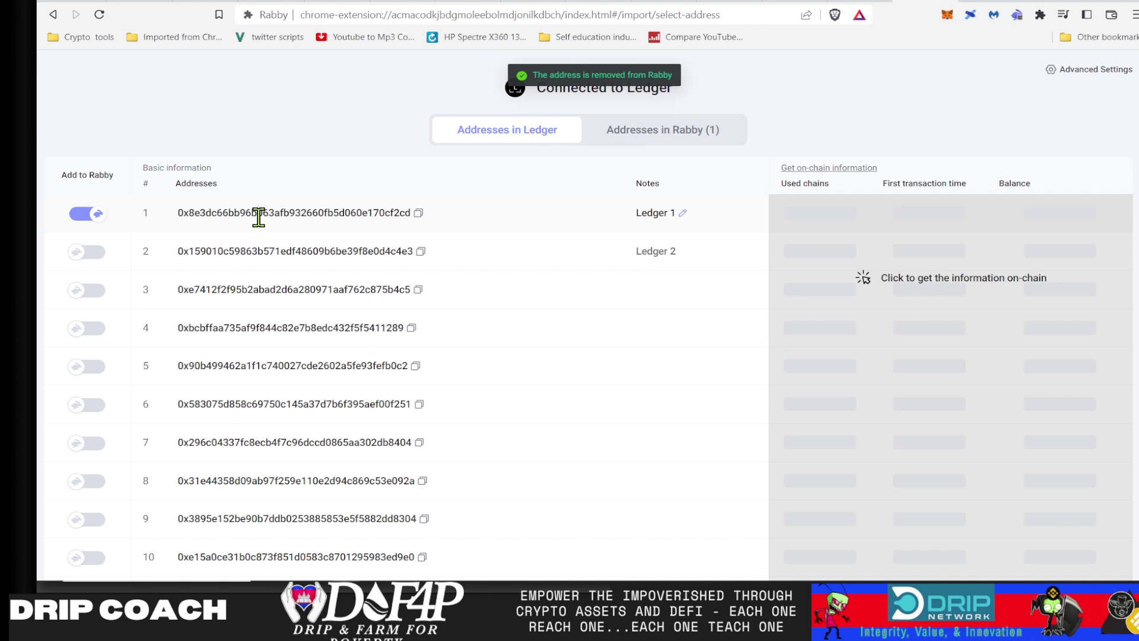
pyautogui.click(683, 213)
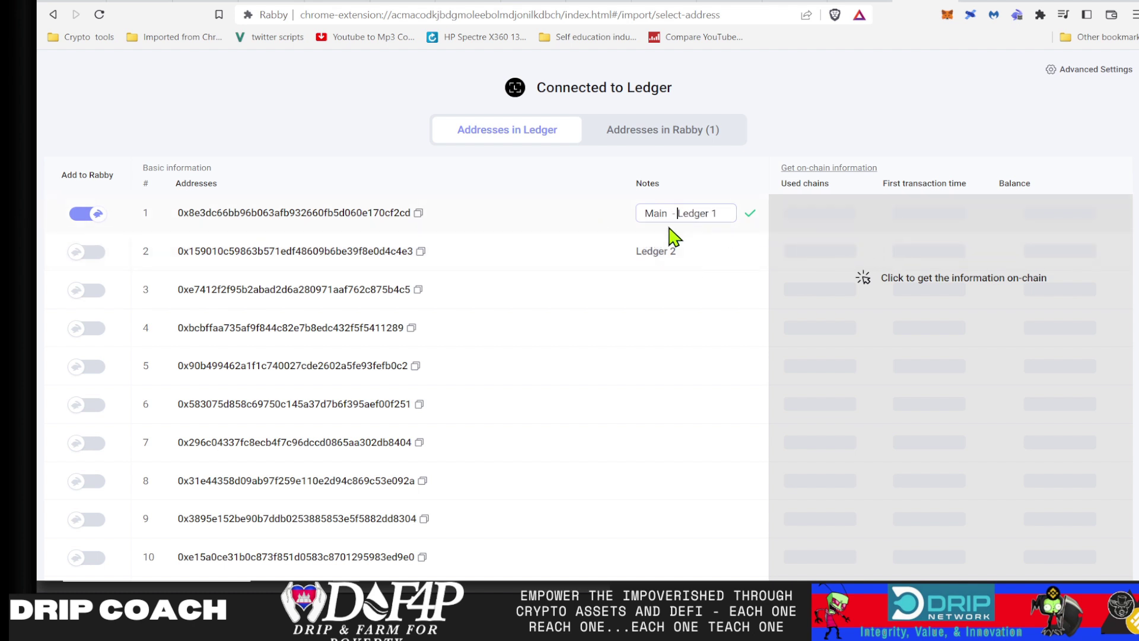
pyautogui.scroll(-7, 931, 365)
pyautogui.scroll(-15, 931, 365)
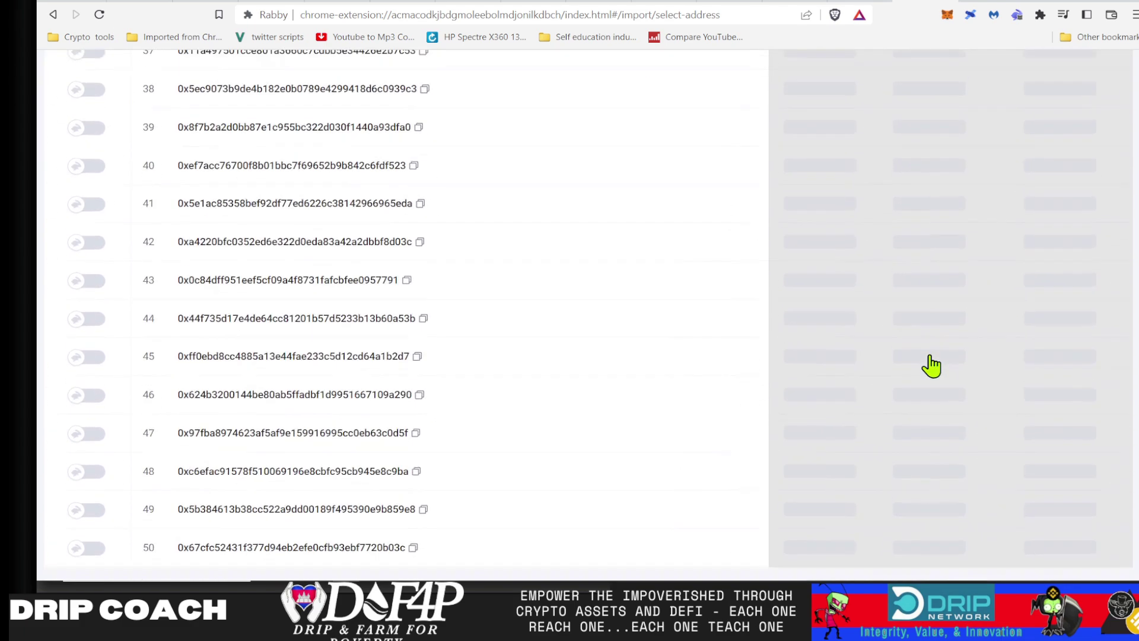
pyautogui.scroll(20, 932, 365)
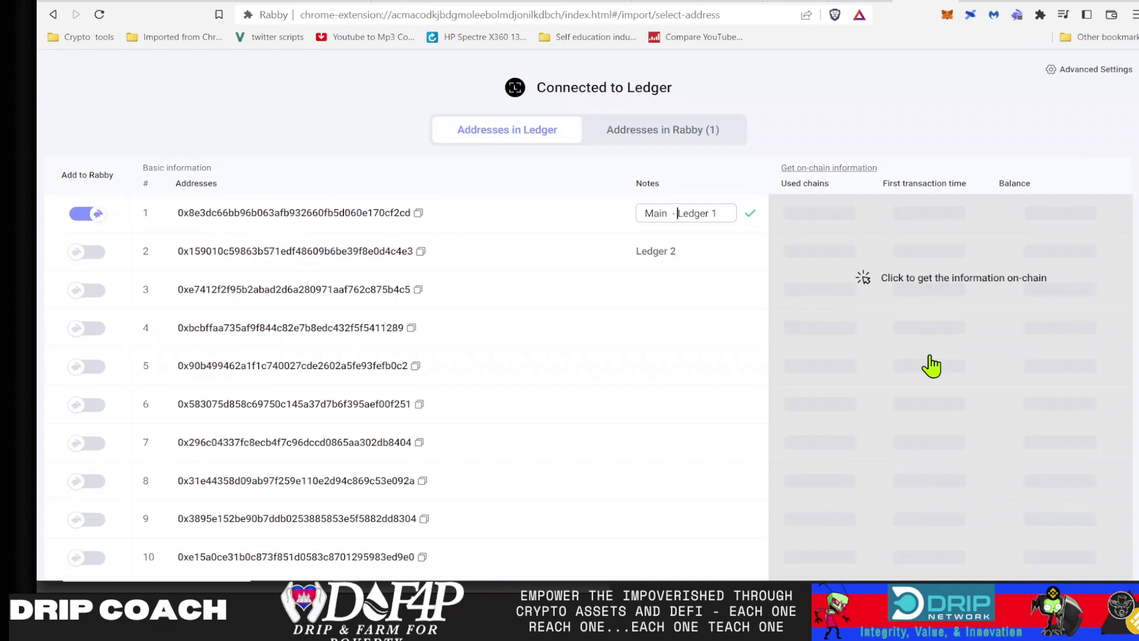
pyautogui.click(749, 213)
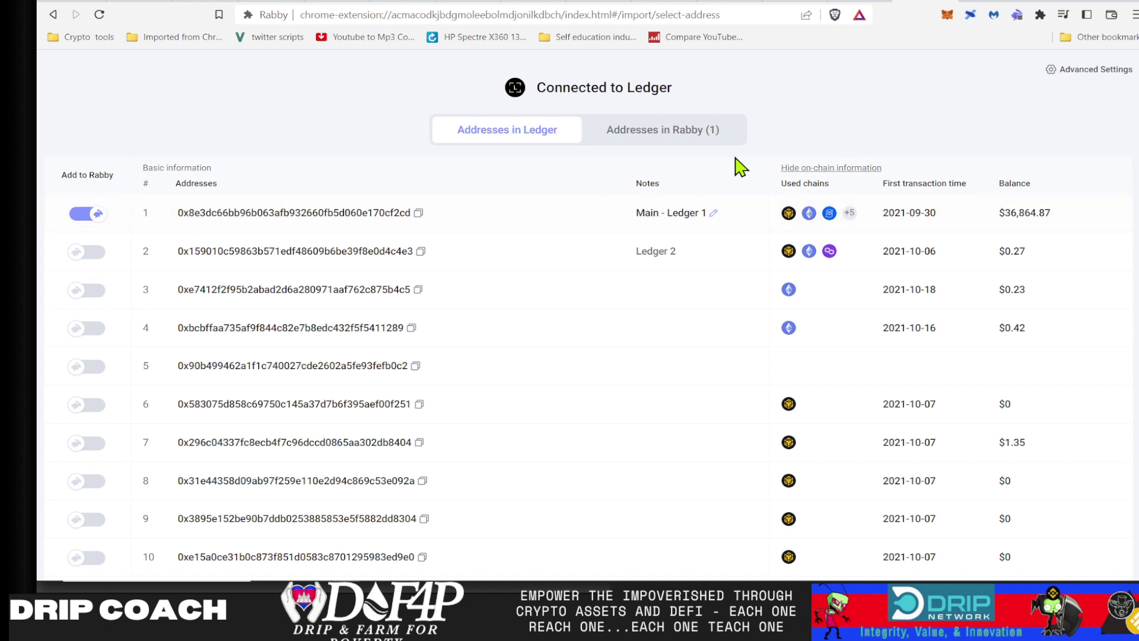
pyautogui.click(853, 169)
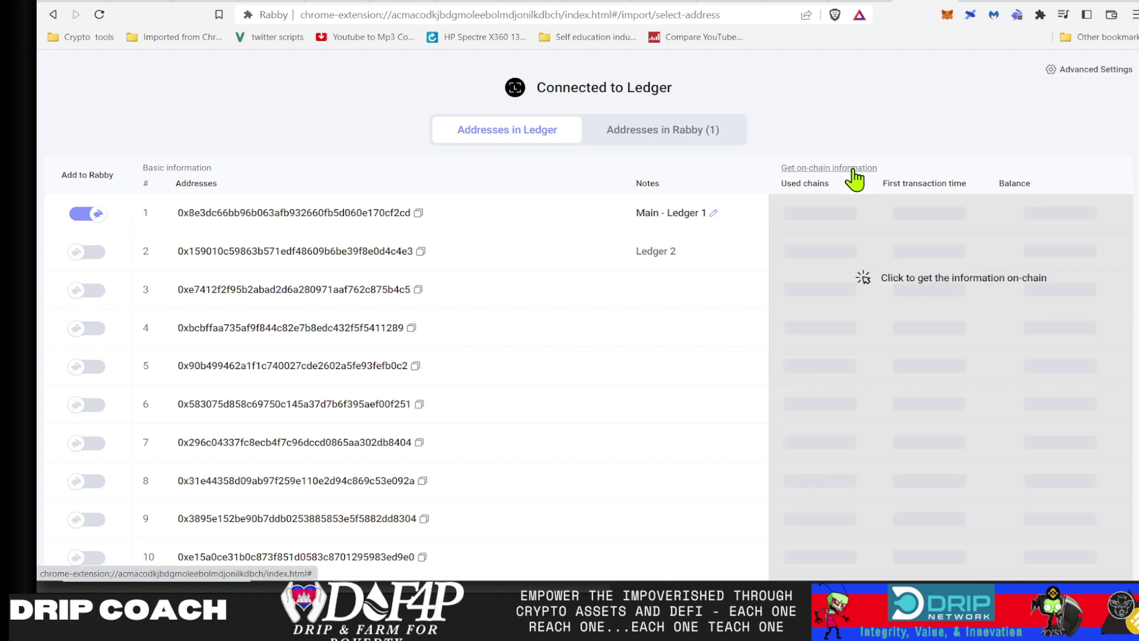
pyautogui.click(853, 170)
pyautogui.scroll(-4, 993, 426)
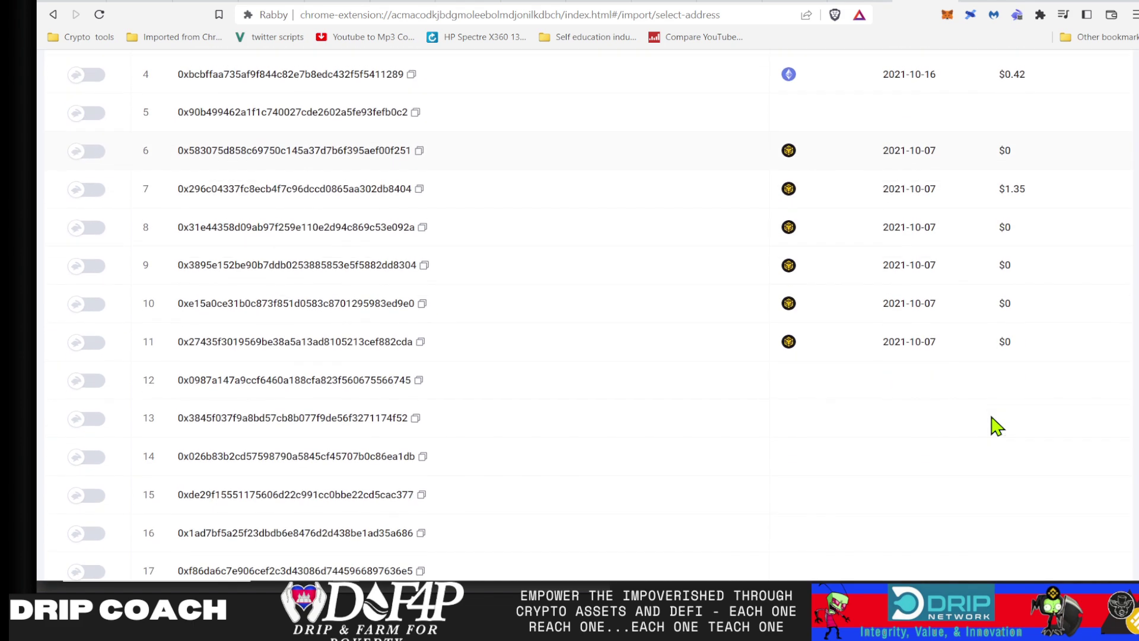
pyautogui.scroll(-2, 997, 426)
pyautogui.scroll(4, 984, 319)
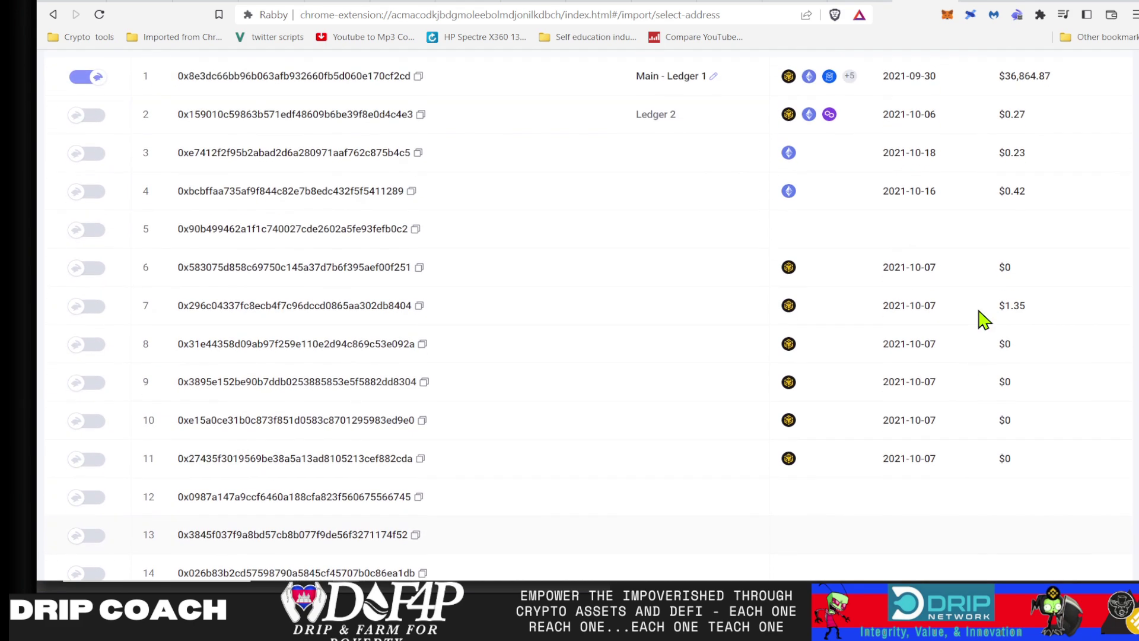
pyautogui.scroll(3, 984, 319)
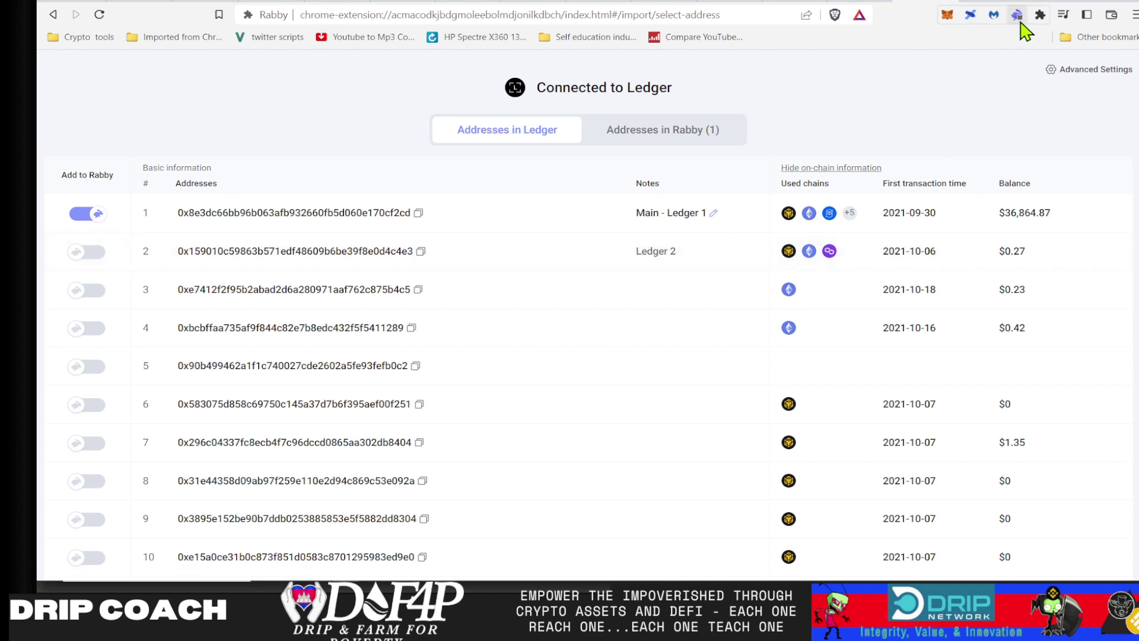
# Make Main - Ledger 1 the current Rabby address
pyautogui.click(1018, 18)
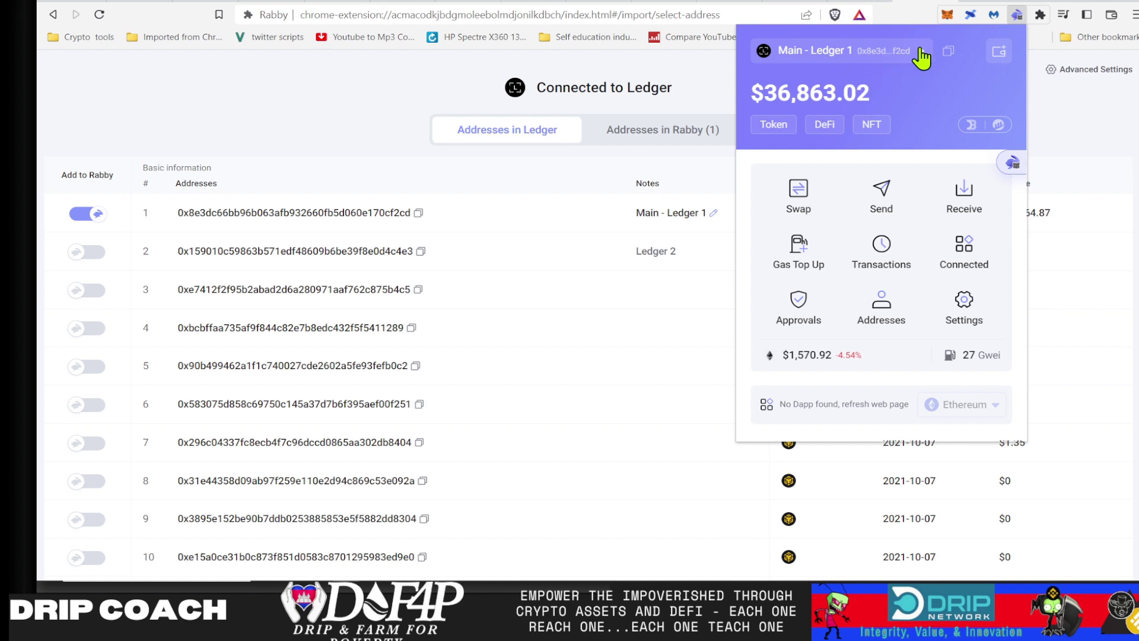
pyautogui.click(920, 51)
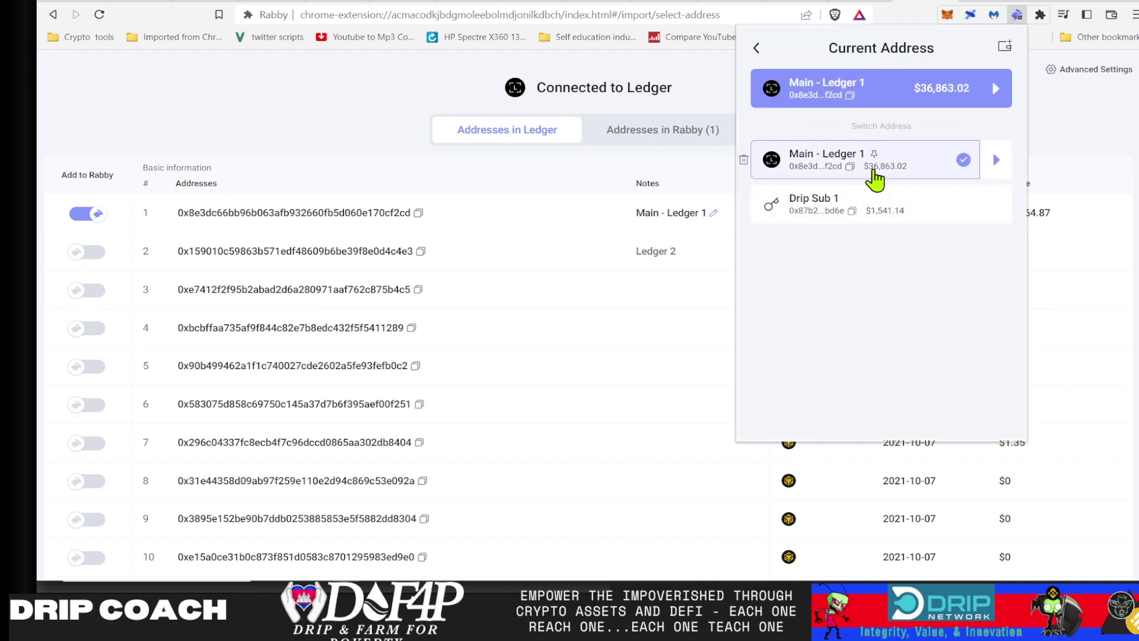
pyautogui.click(875, 176)
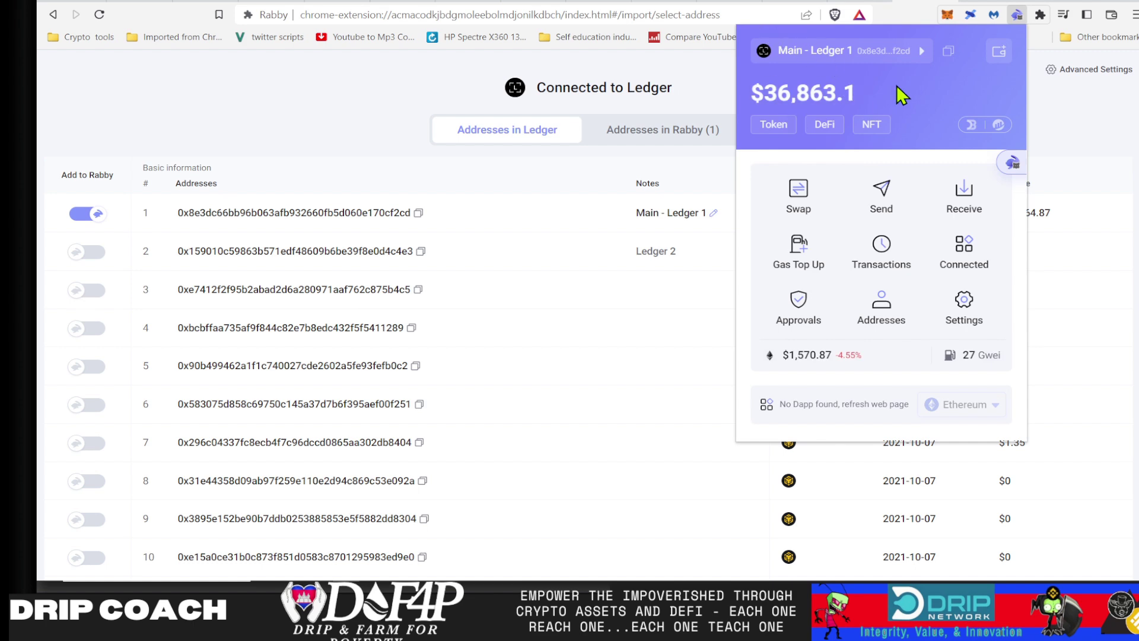
# Switch to the drip.community/faucet tab and reload it
pyautogui.click(766, 8)
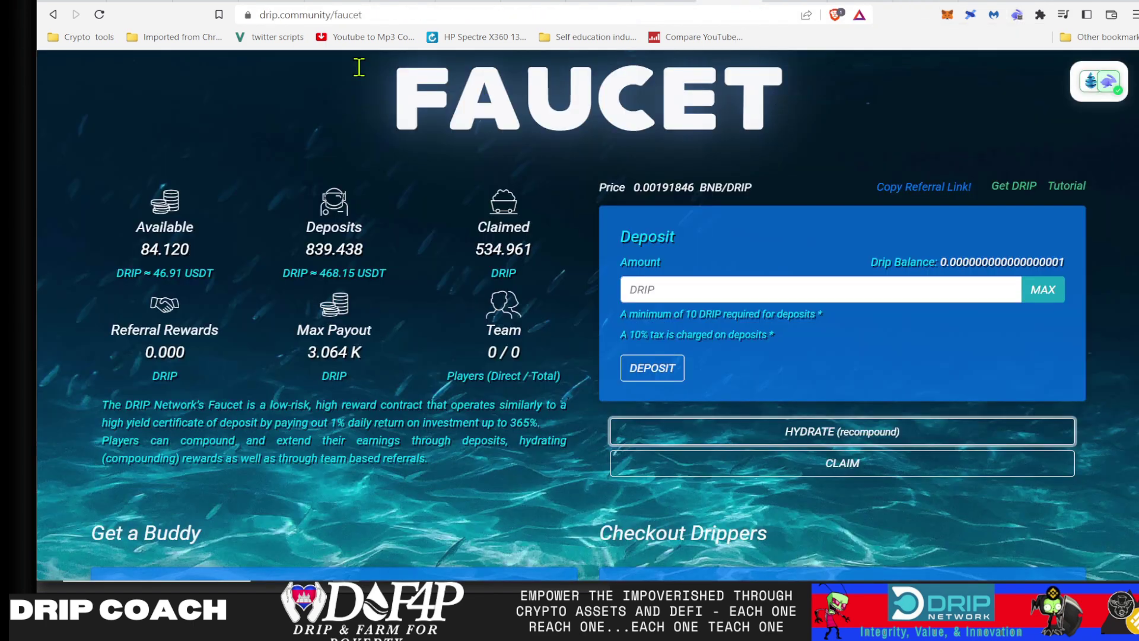
pyautogui.click(99, 14)
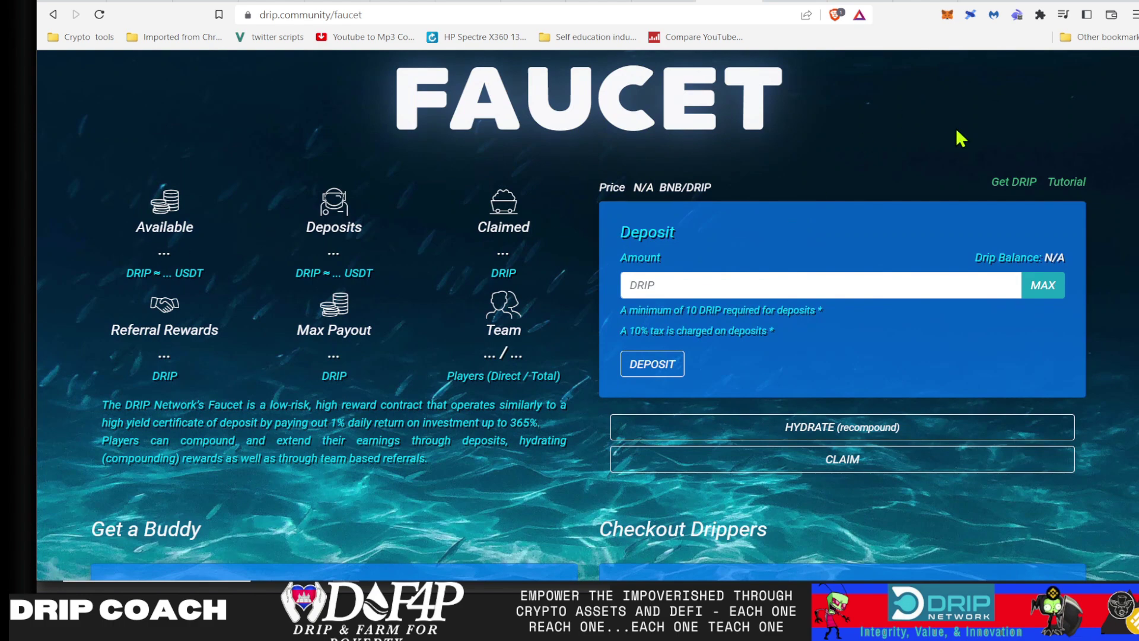
pyautogui.scroll(2, 1031, 102)
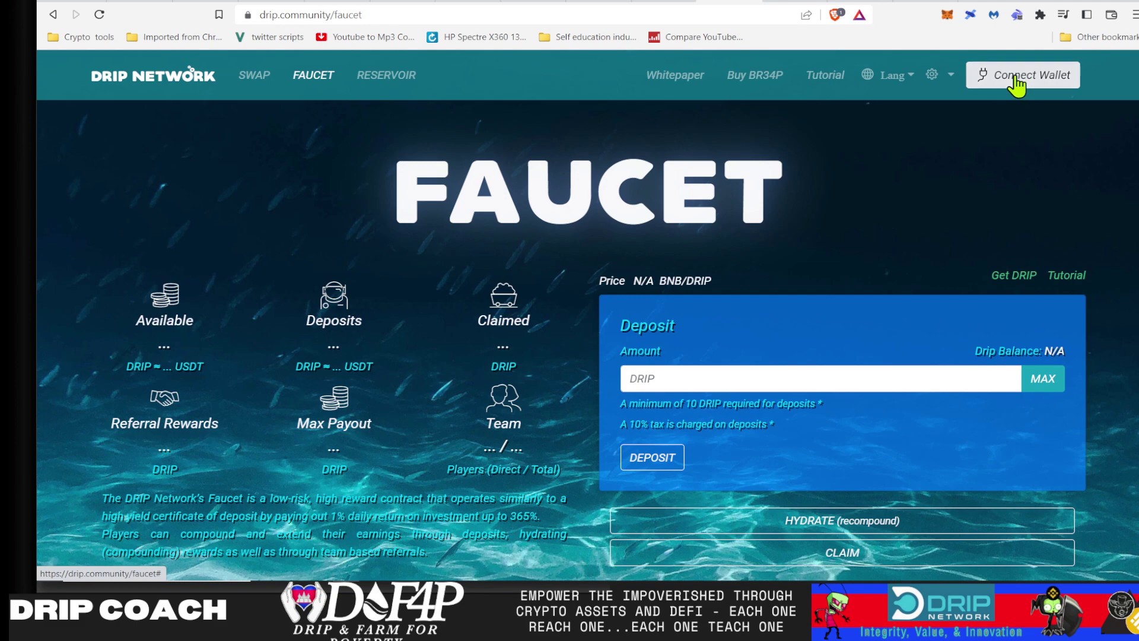
# Connect Rabby to the faucet and submit a deposit of the MAX DRIP balance
pyautogui.click(1017, 76)
pyautogui.click(502, 231)
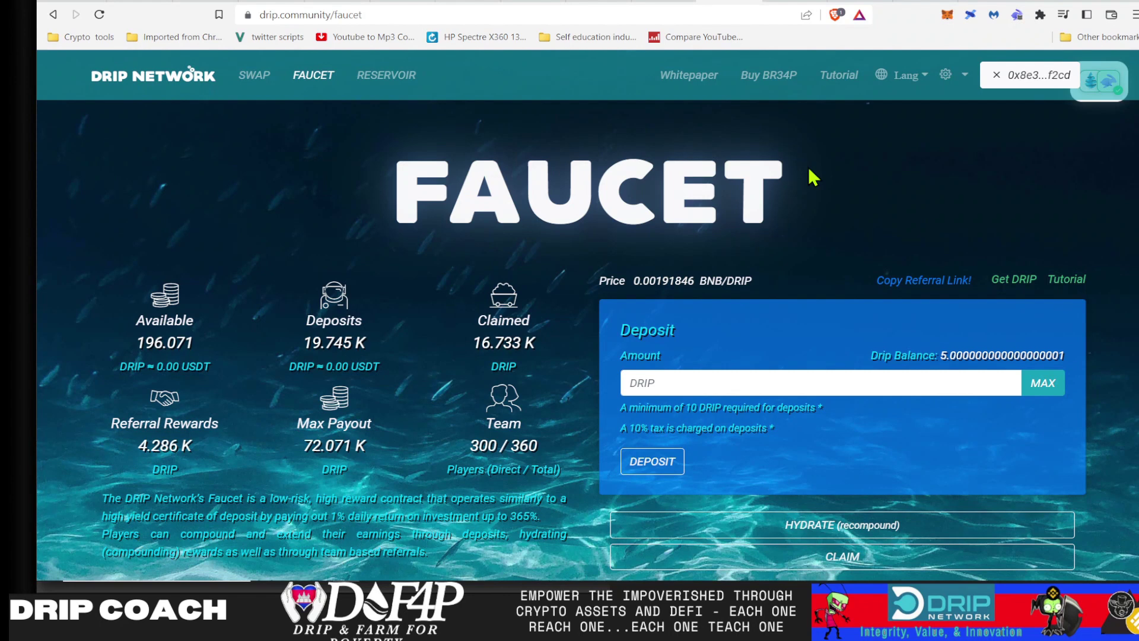
pyautogui.click(1042, 383)
pyautogui.click(635, 466)
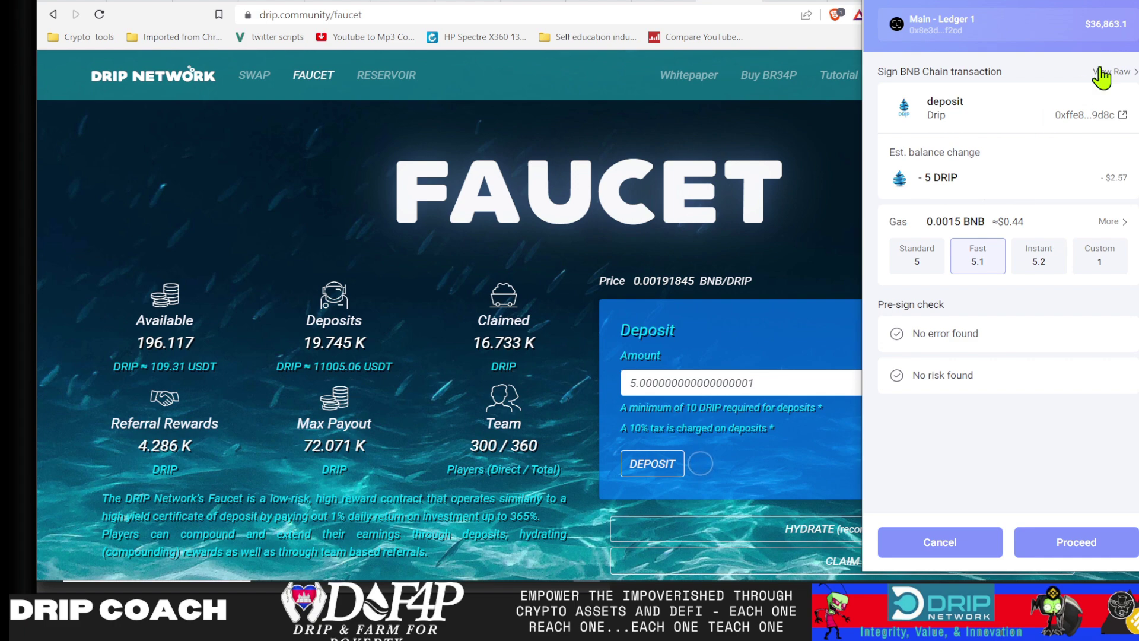
# Review the deposit's raw and hex data, sign it on the Ledger, and acknowledge success
pyautogui.click(1120, 72)
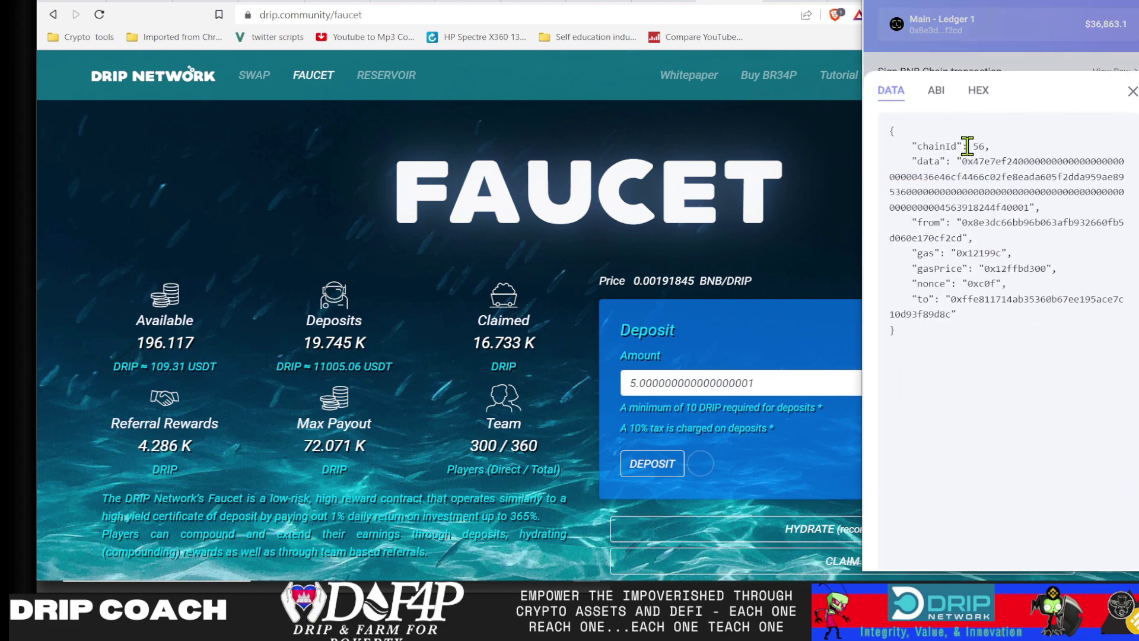
pyautogui.click(936, 94)
pyautogui.click(978, 94)
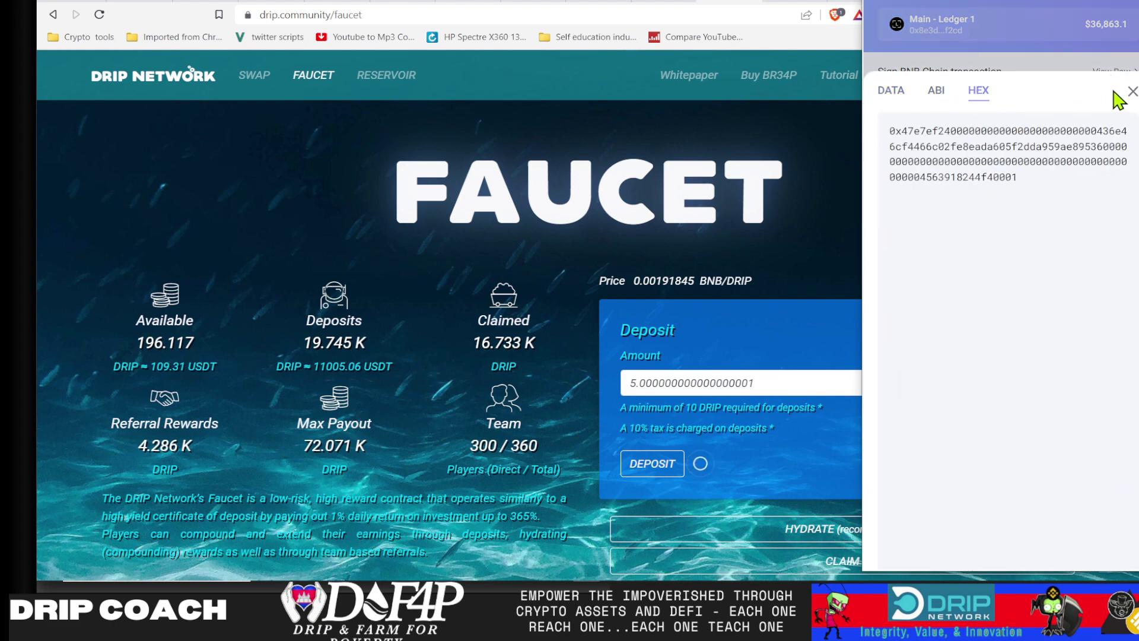
pyautogui.click(1132, 91)
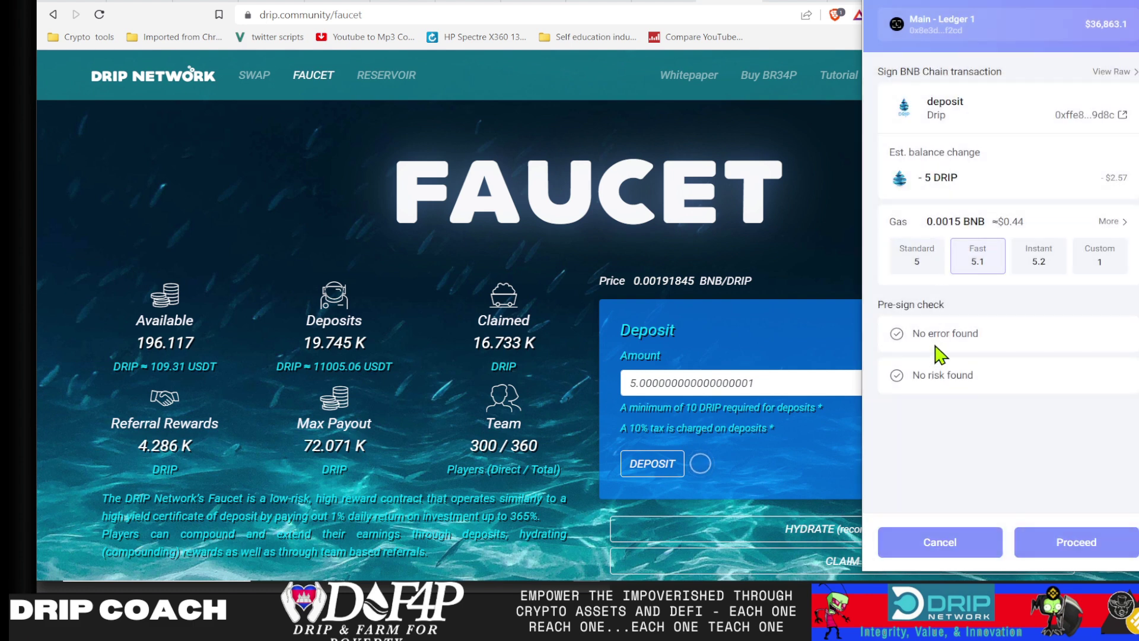
pyautogui.click(1073, 544)
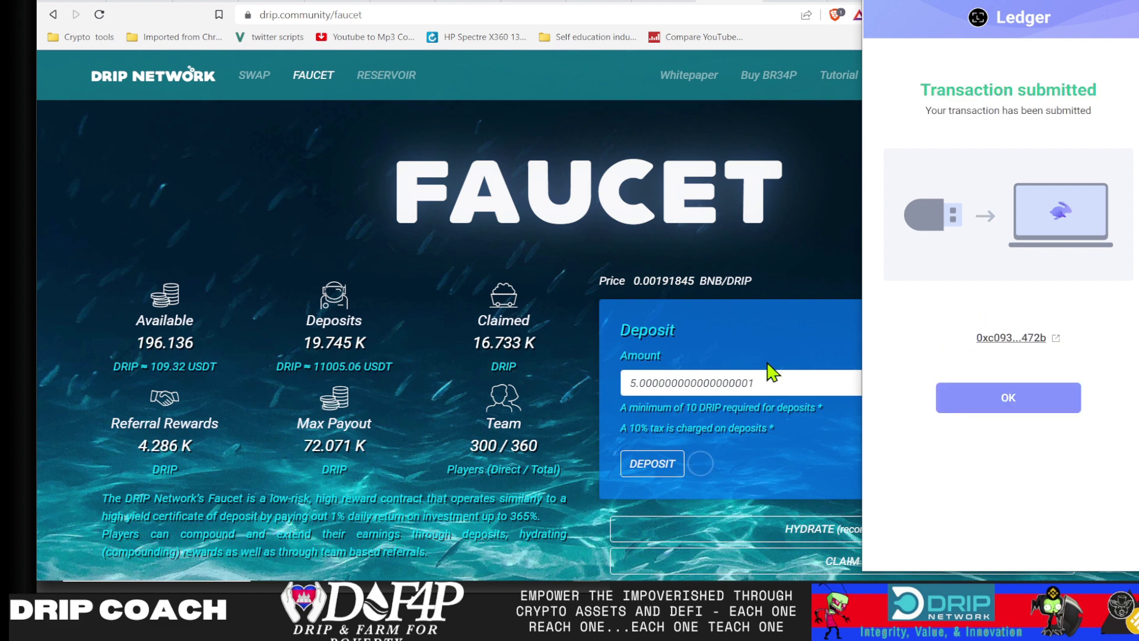
pyautogui.click(1020, 408)
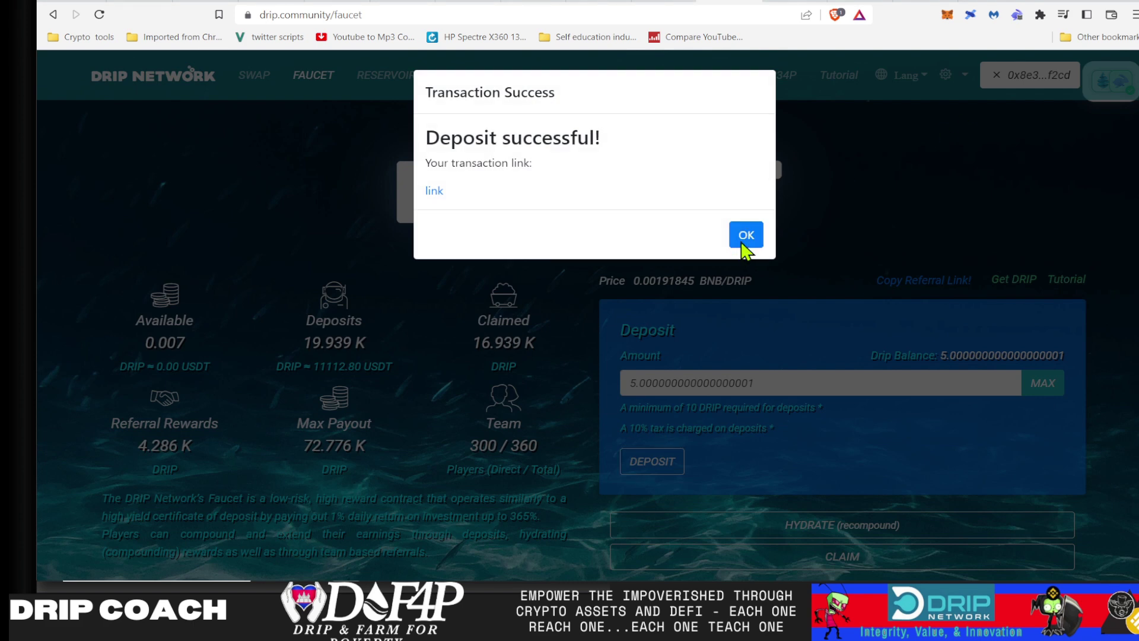
pyautogui.click(745, 235)
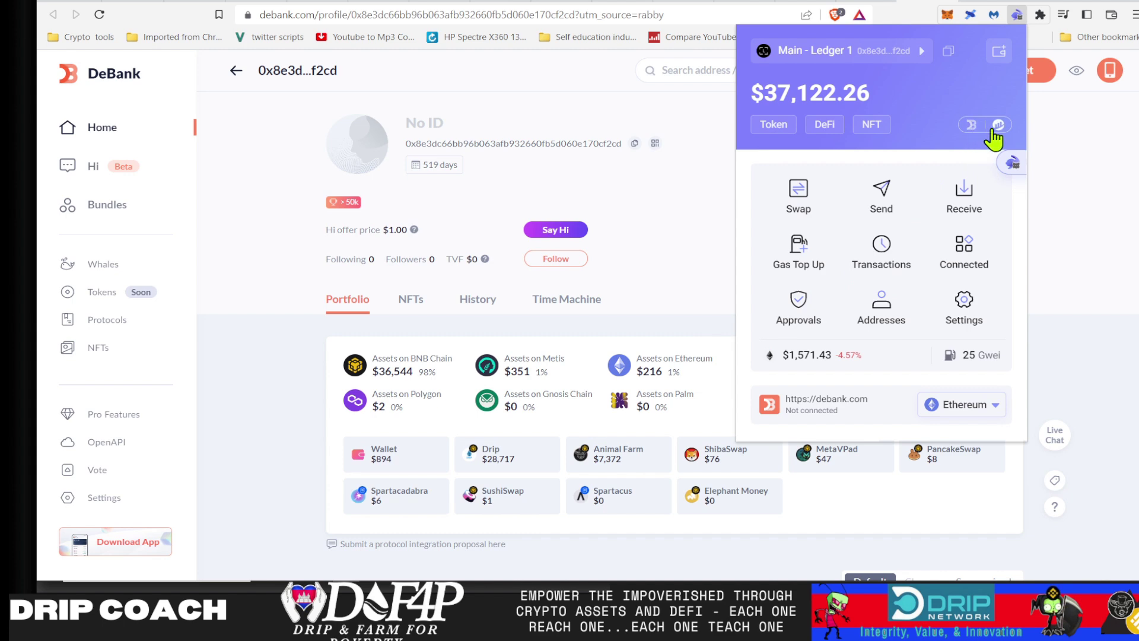
# Revoke the unknown contract's USDT.e approval on Avalanche and proceed to Ledger signing
pyautogui.click(800, 324)
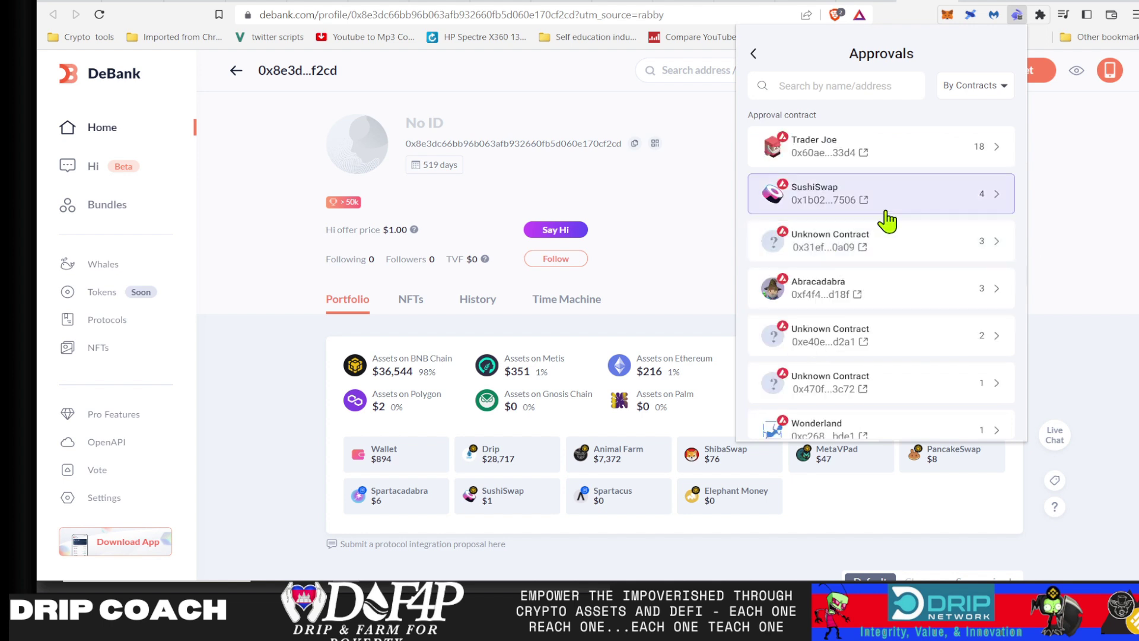
pyautogui.scroll(-8, 868, 160)
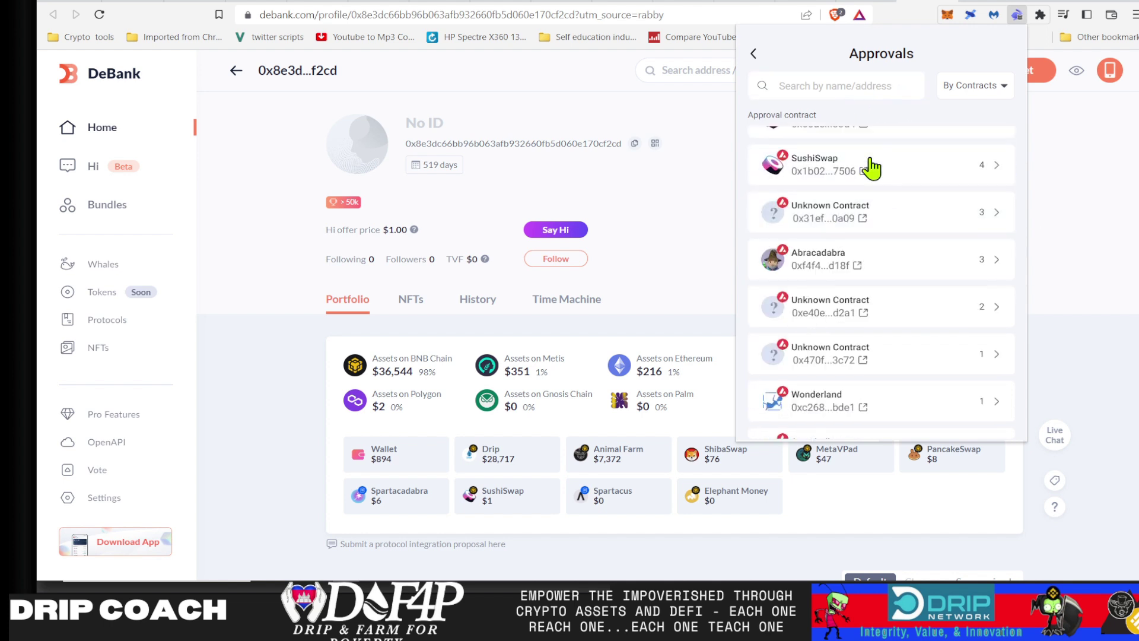
pyautogui.scroll(-2, 873, 169)
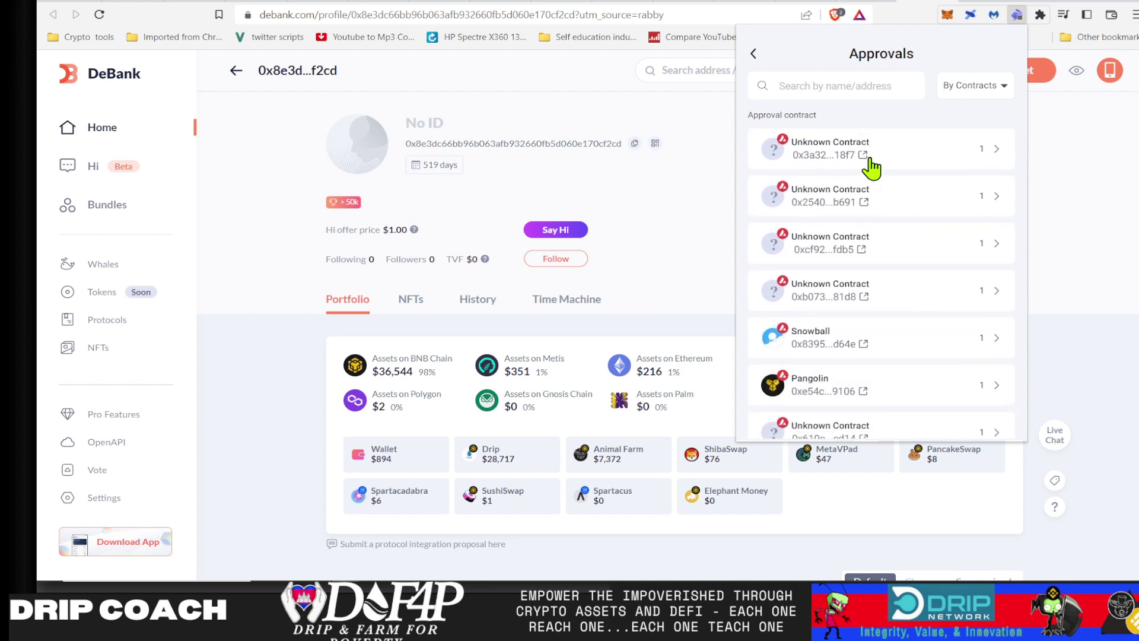
pyautogui.click(988, 199)
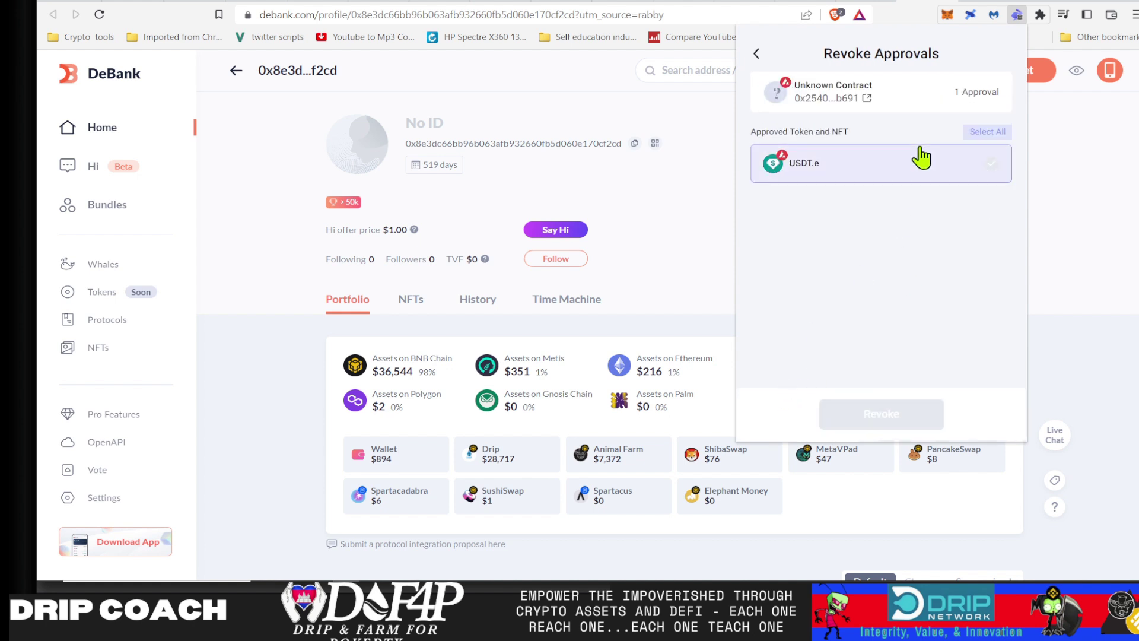
pyautogui.click(990, 131)
pyautogui.click(901, 412)
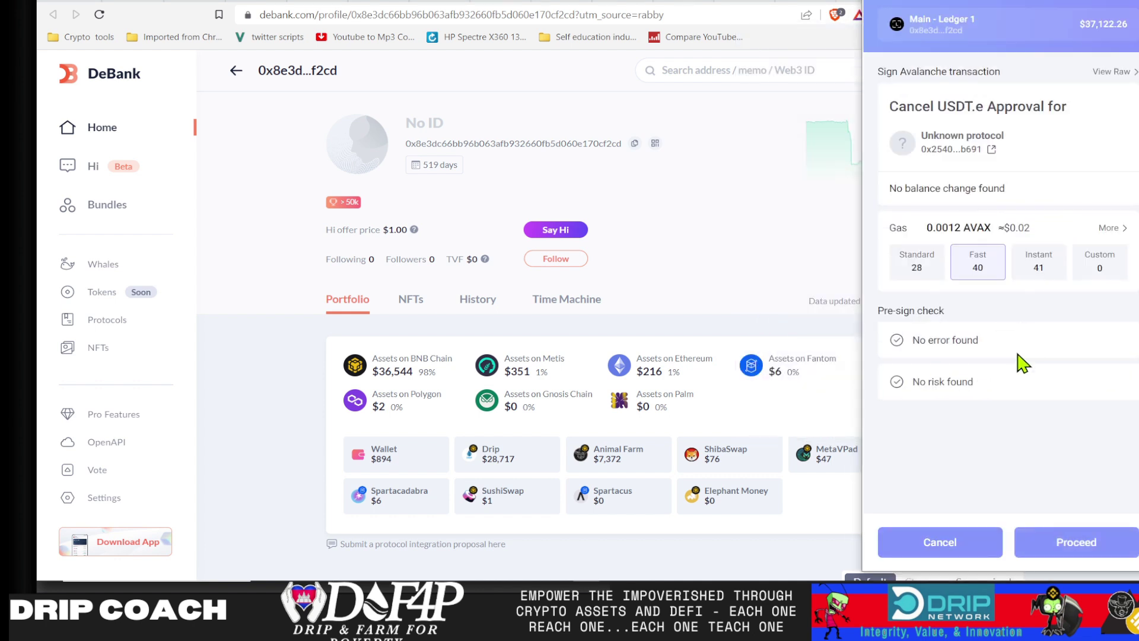
pyautogui.click(1069, 551)
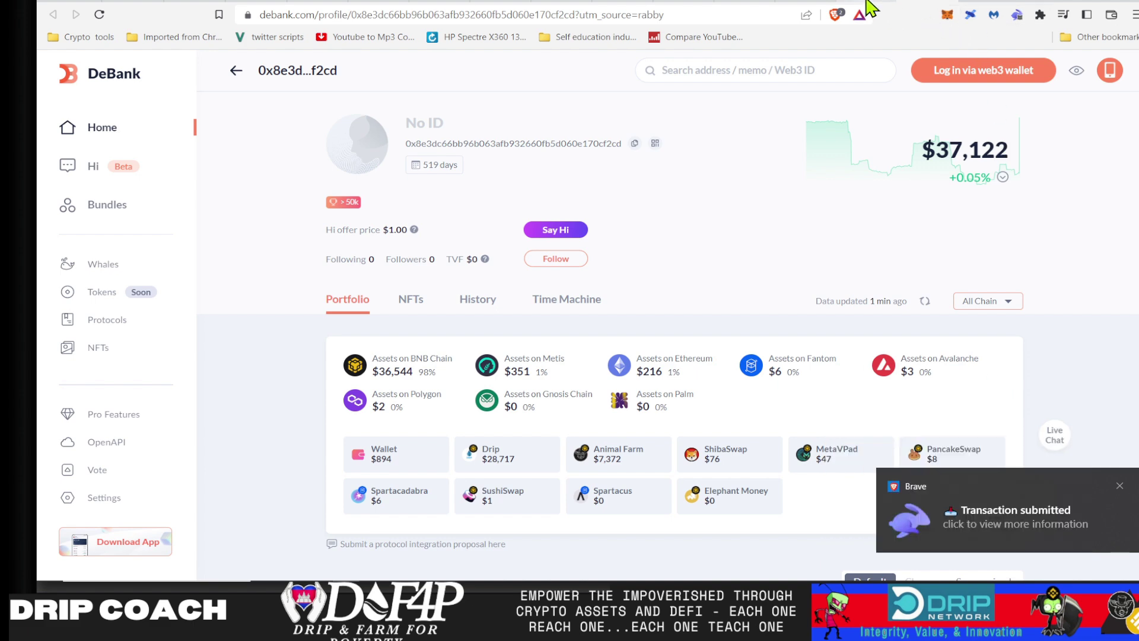
# Switch the Rabby wallet to BNB Chain
pyautogui.click(1016, 14)
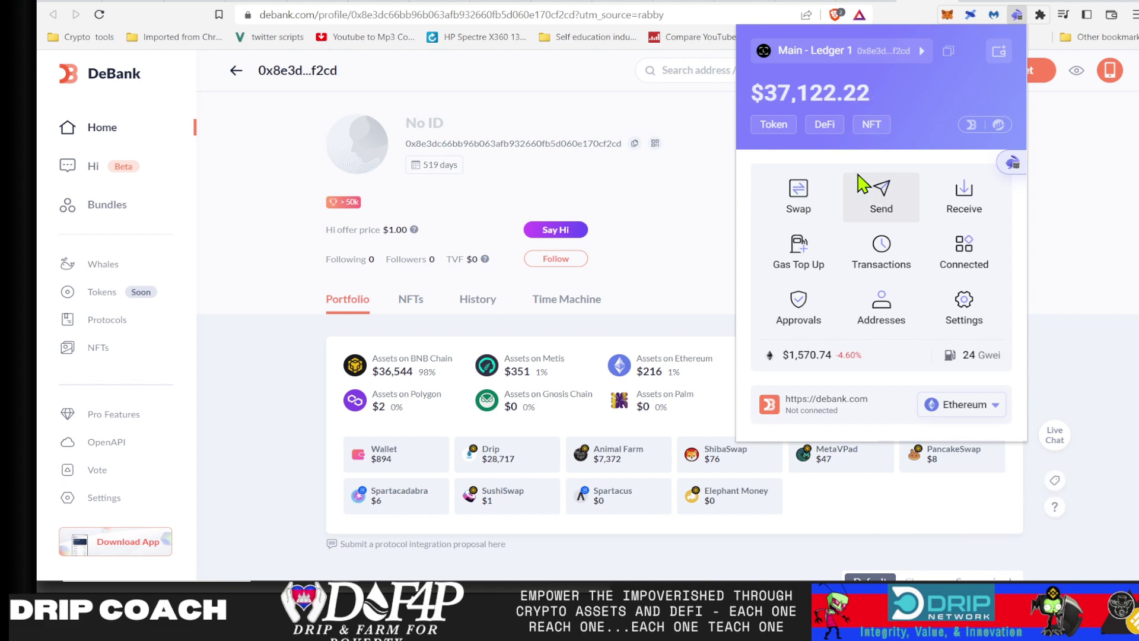
pyautogui.click(964, 409)
pyautogui.scroll(-3, 886, 306)
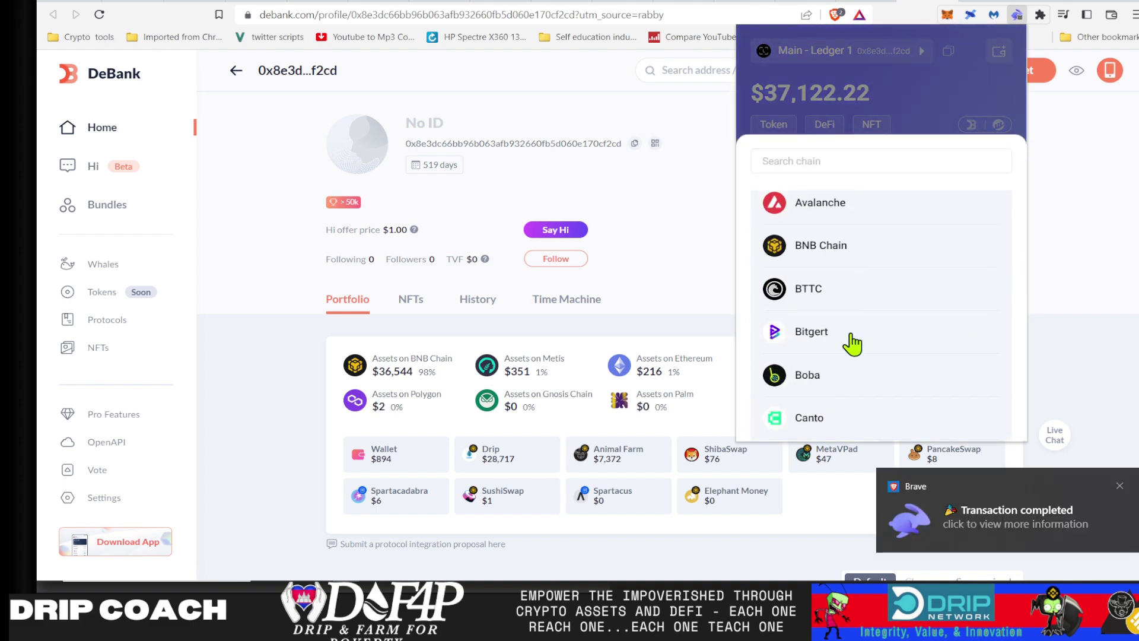
pyautogui.click(829, 269)
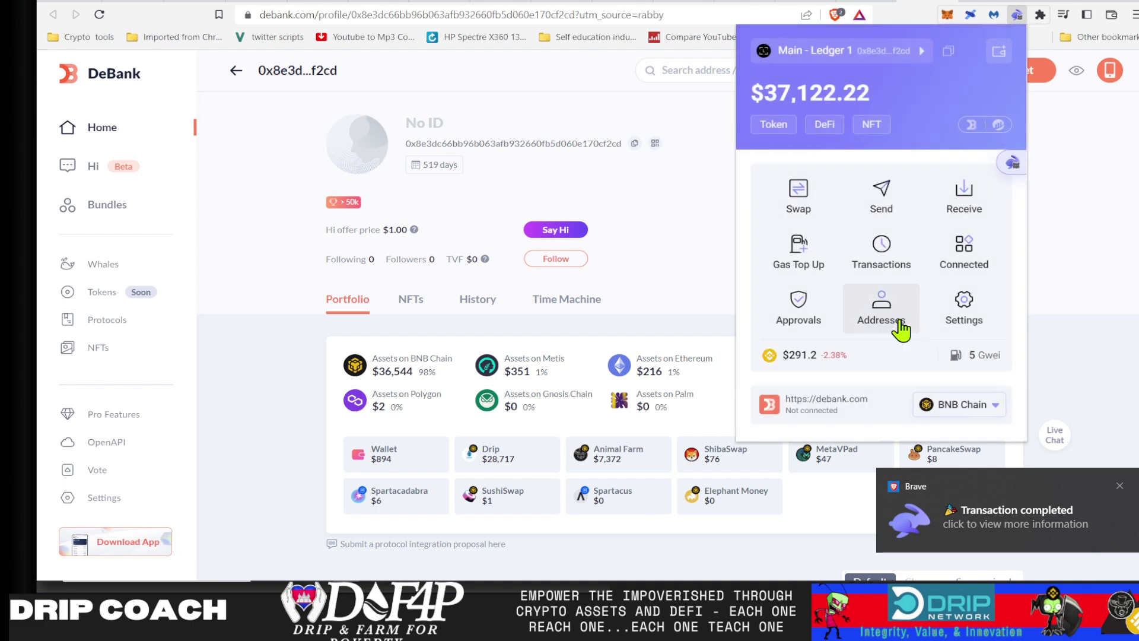
# Scroll through the Approvals list, headed by Trader Joe with 18 approvals
pyautogui.click(807, 323)
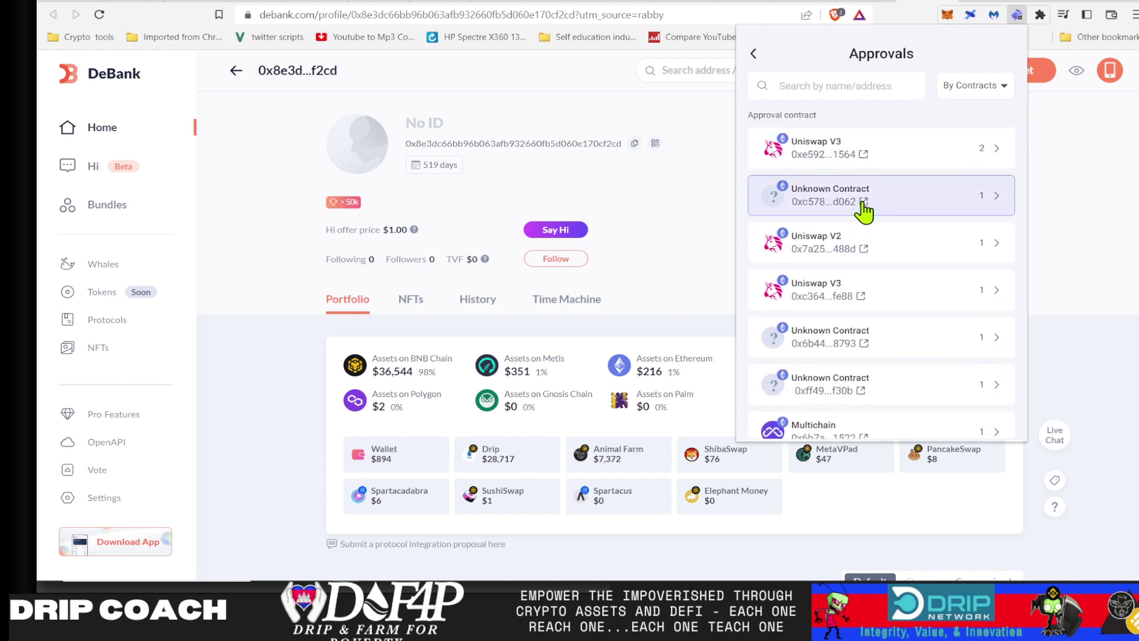
pyautogui.scroll(-15, 863, 211)
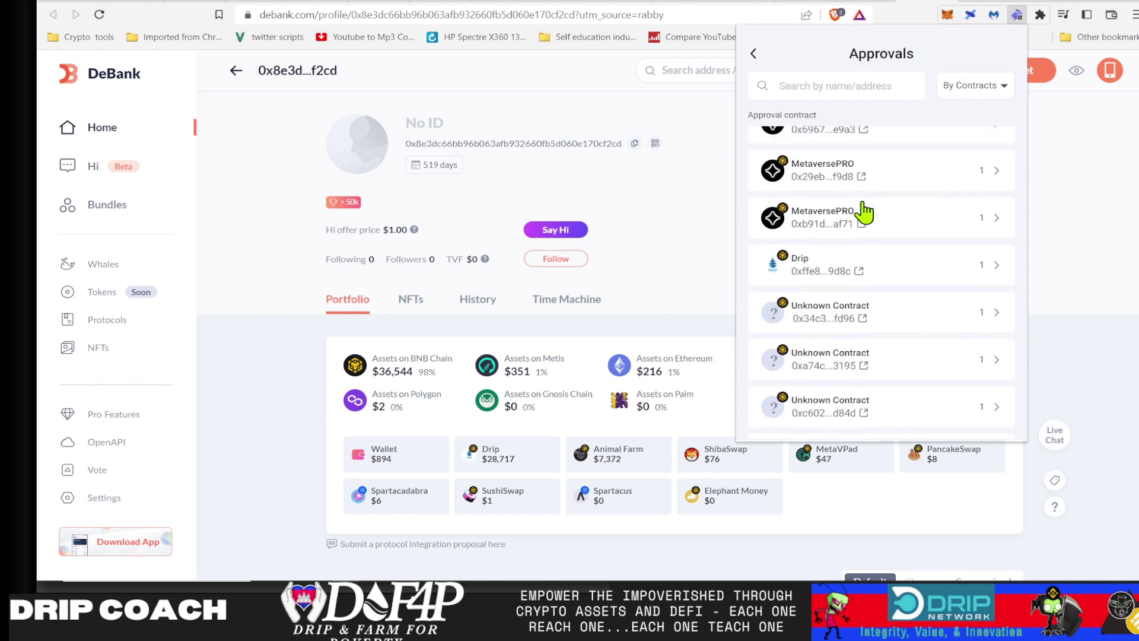
pyautogui.scroll(-15, 864, 210)
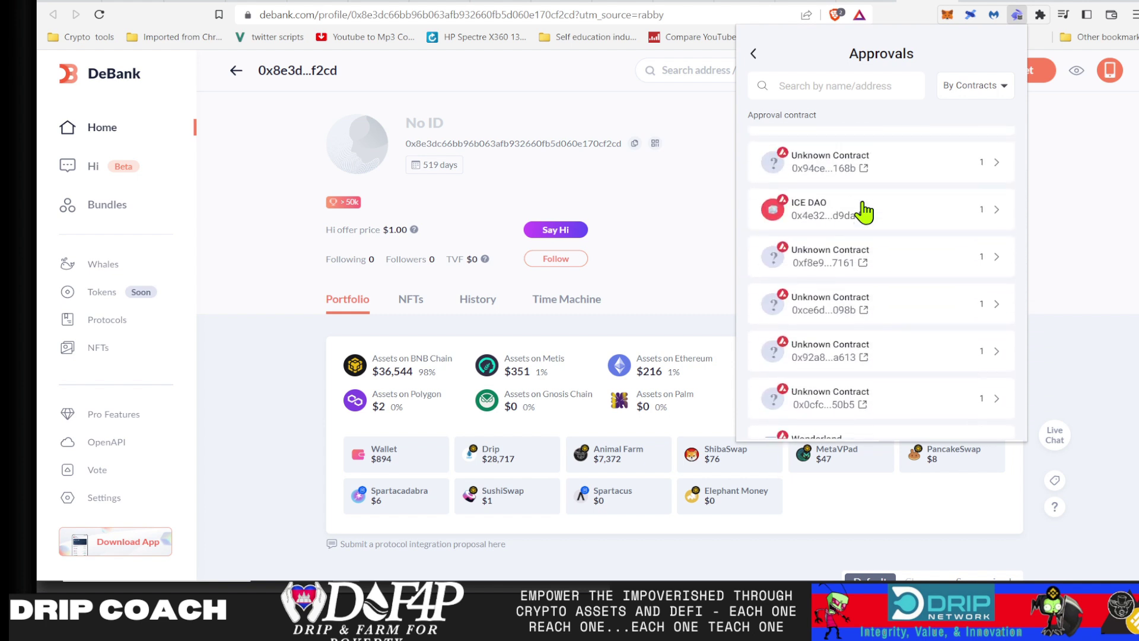
pyautogui.scroll(1, 864, 211)
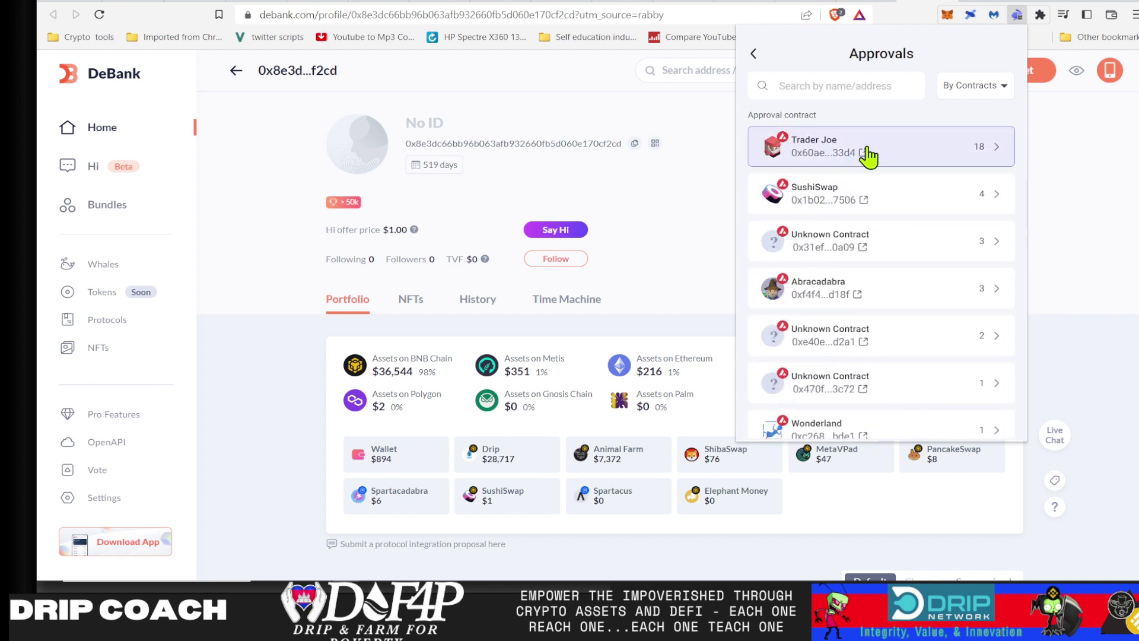
pyautogui.click(753, 53)
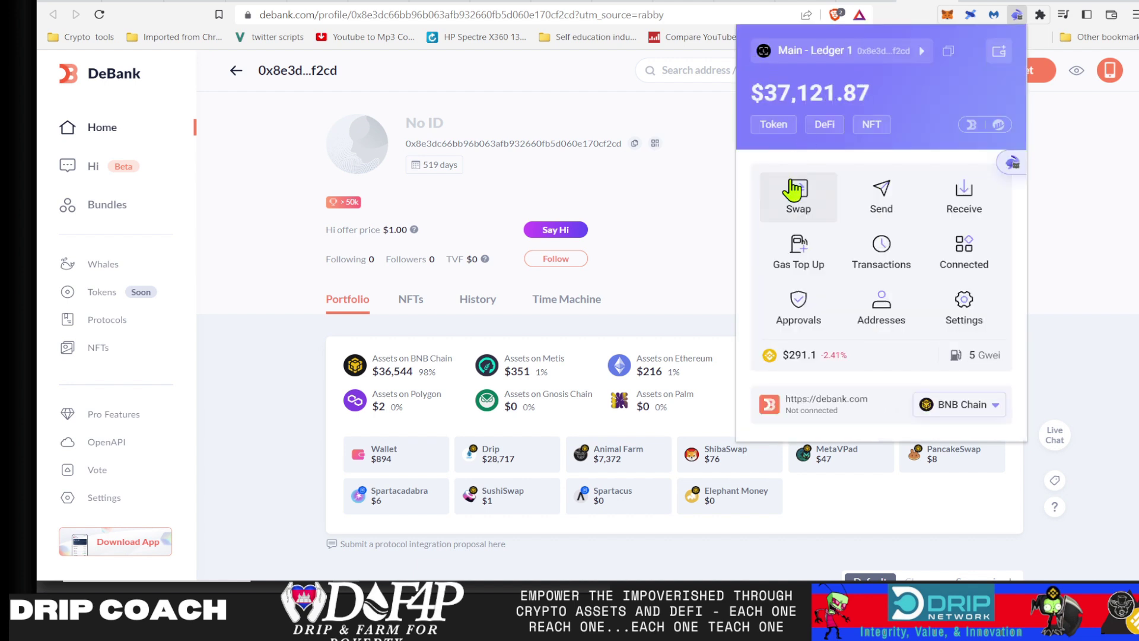
pyautogui.click(875, 325)
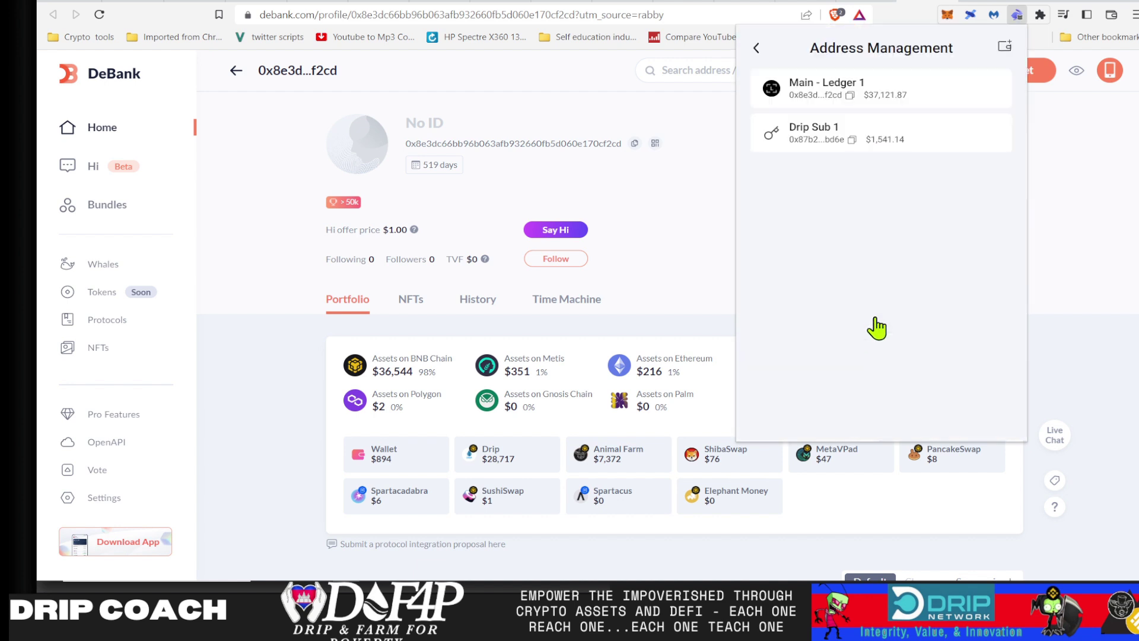
pyautogui.click(988, 138)
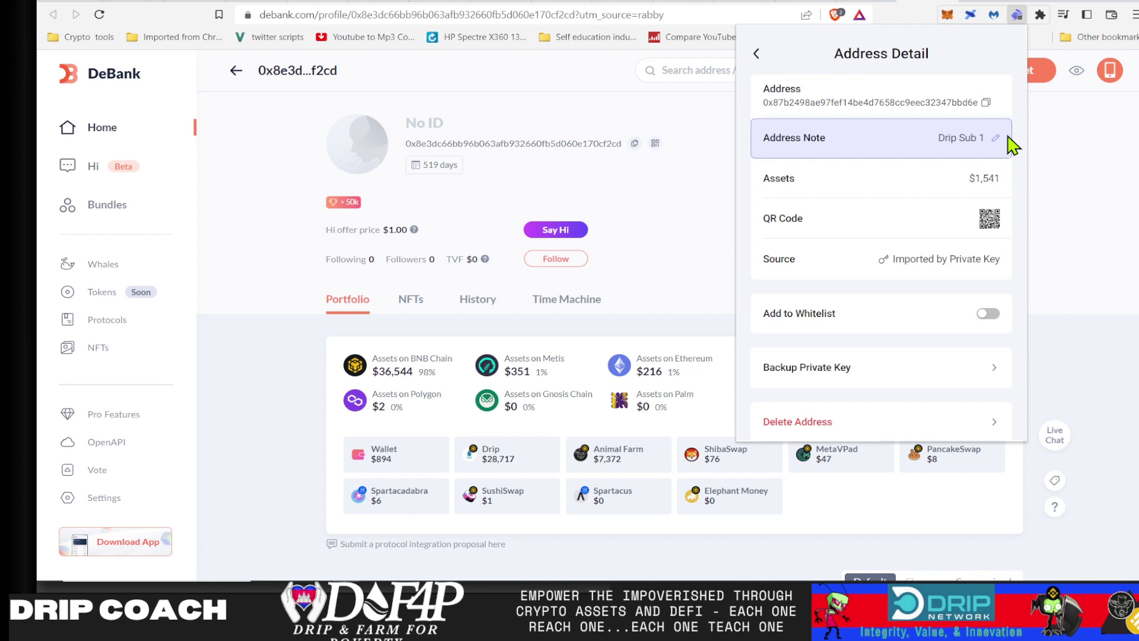
pyautogui.click(755, 55)
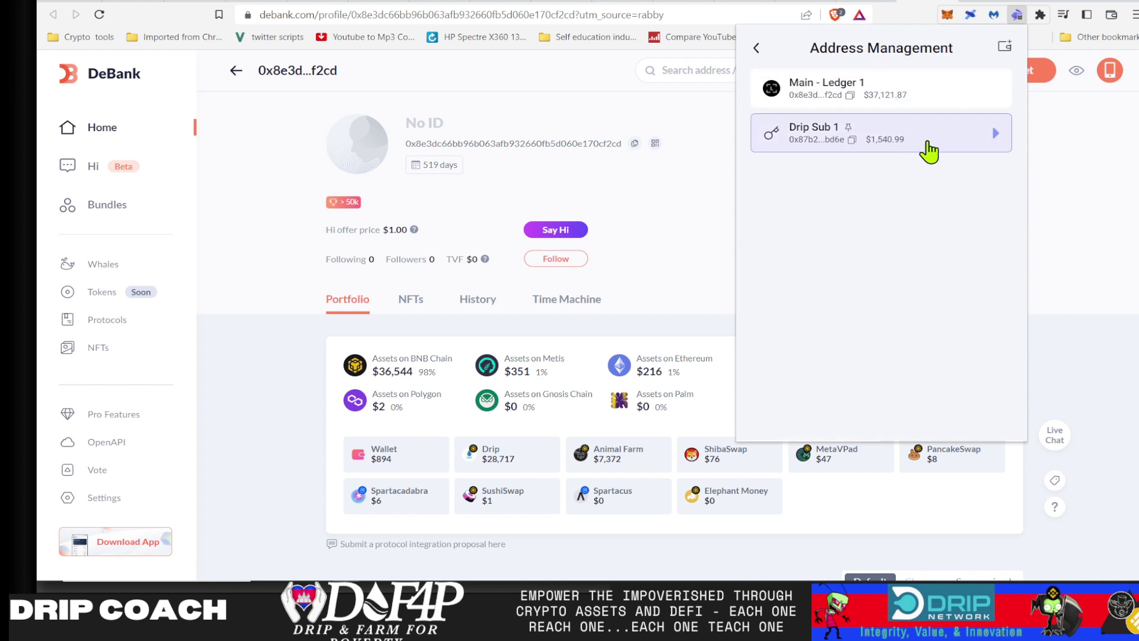
pyautogui.click(955, 145)
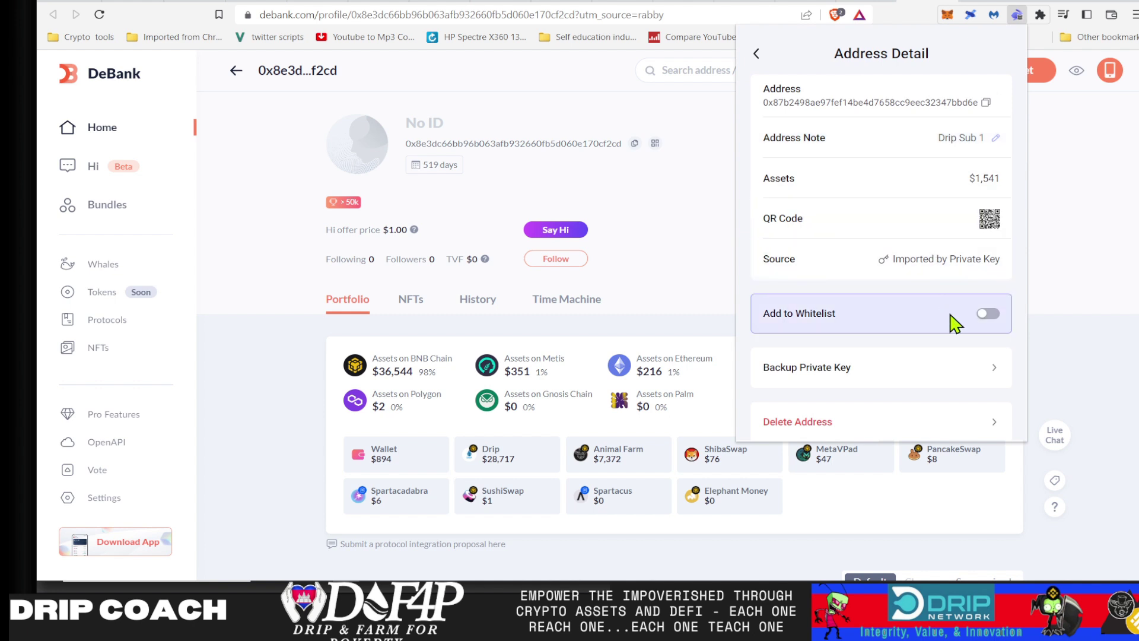
pyautogui.click(988, 315)
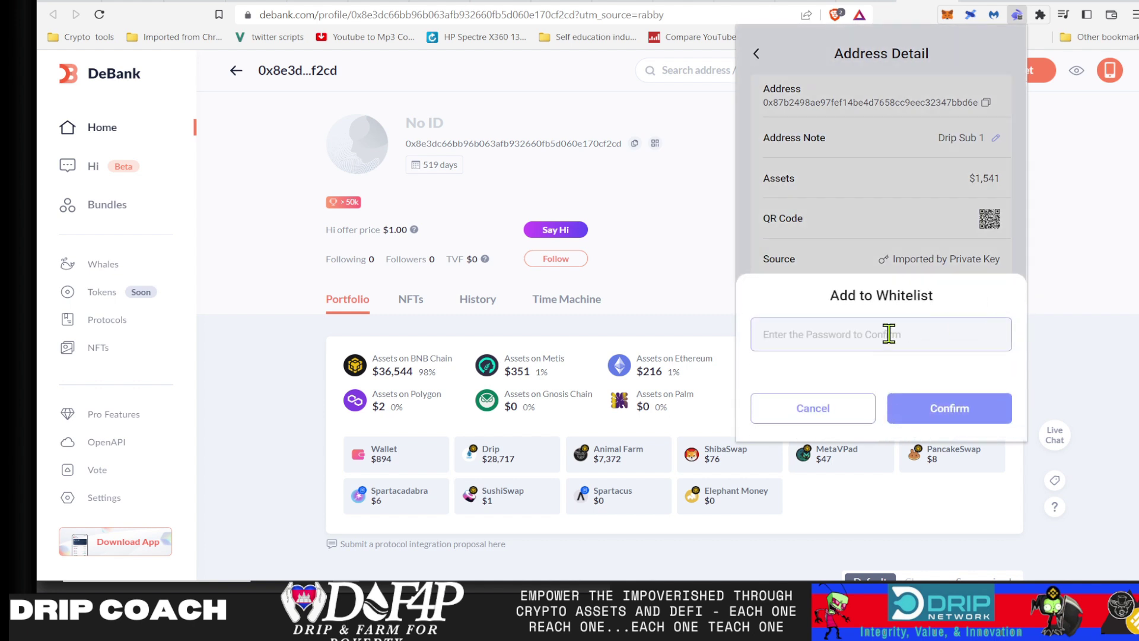
pyautogui.click(825, 410)
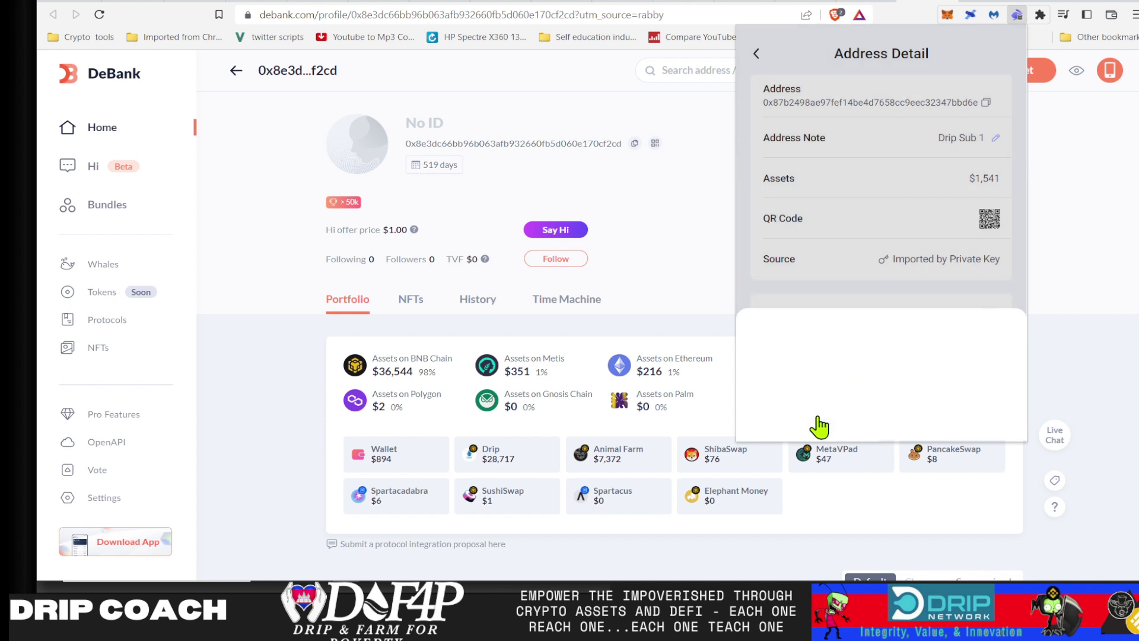
pyautogui.click(758, 57)
pyautogui.click(777, 80)
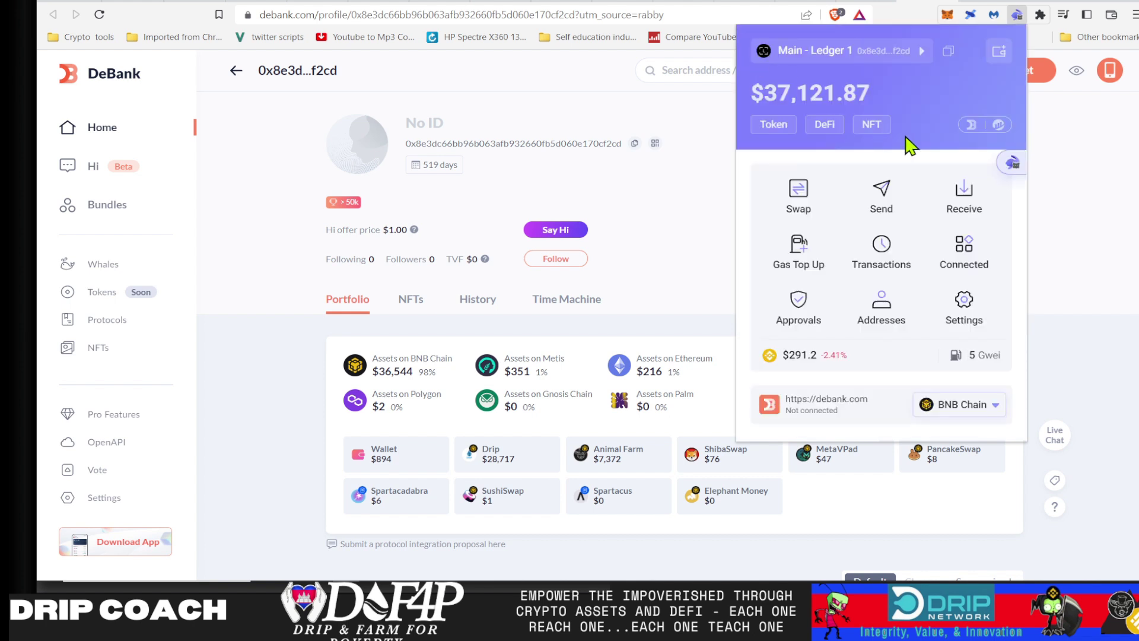
# Back out of the Send form and open Rabby's settings showing Whitelist turned on
pyautogui.click(885, 215)
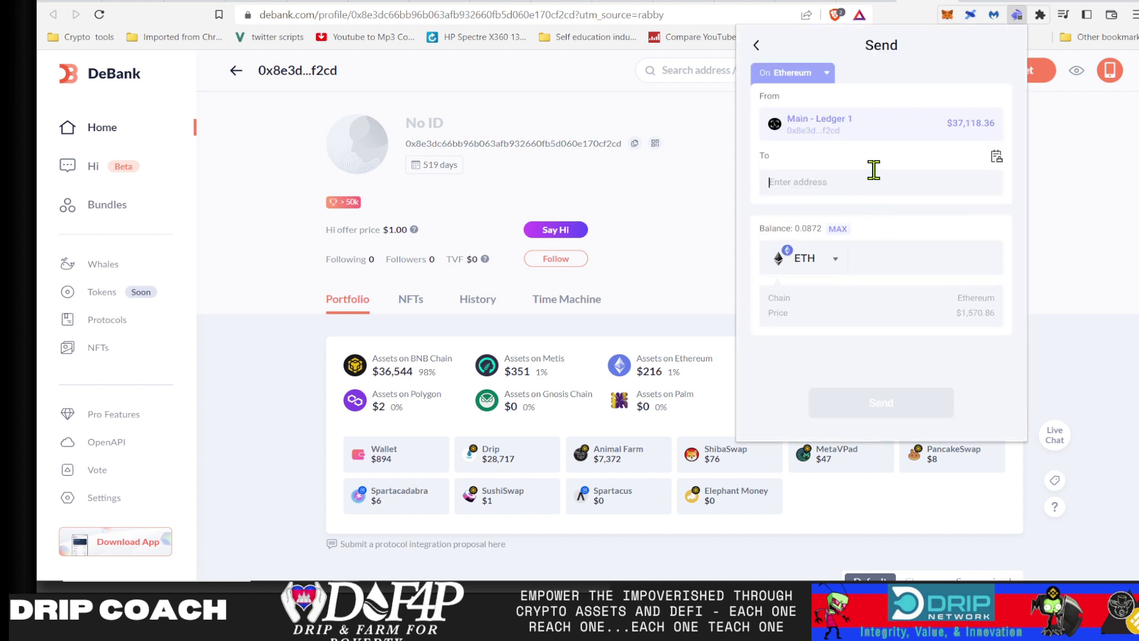
pyautogui.click(845, 190)
pyautogui.click(757, 47)
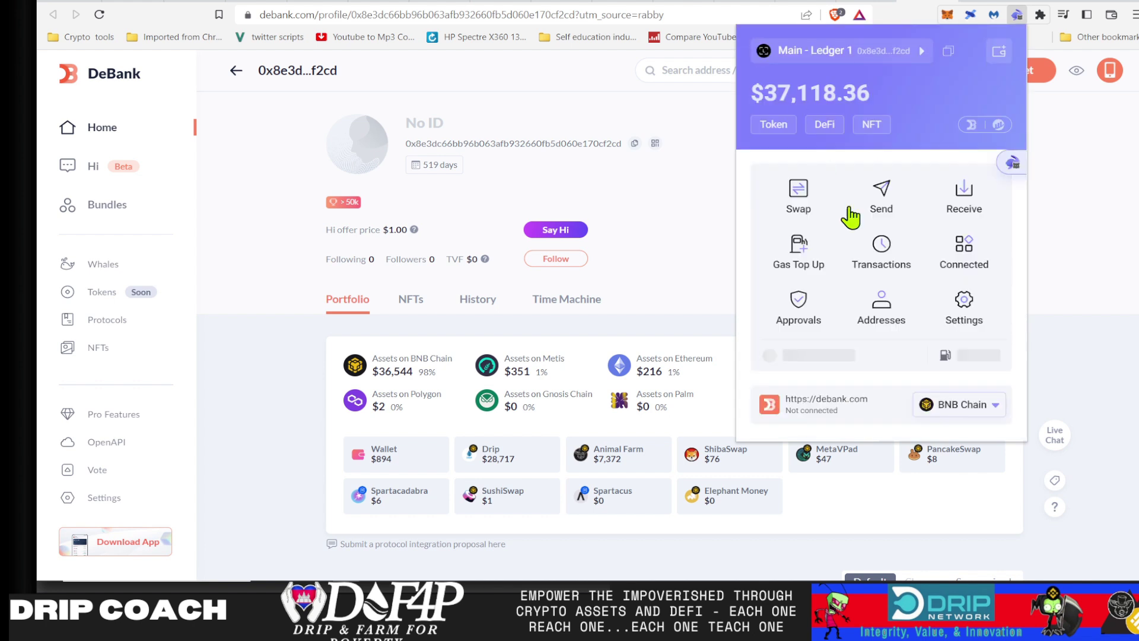
pyautogui.click(961, 323)
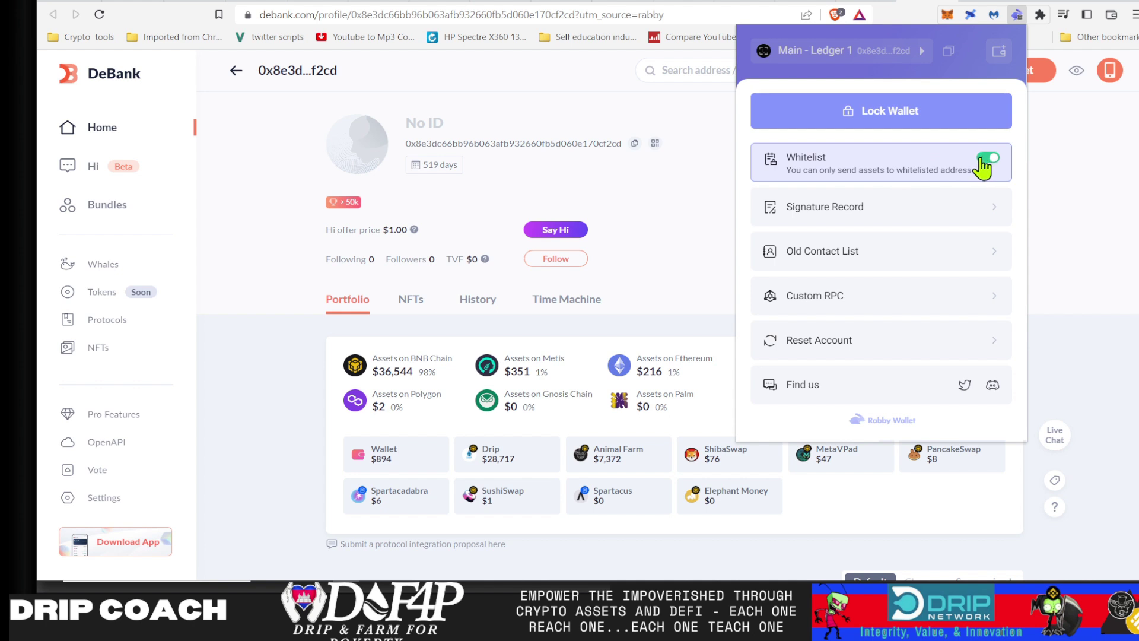
pyautogui.click(908, 300)
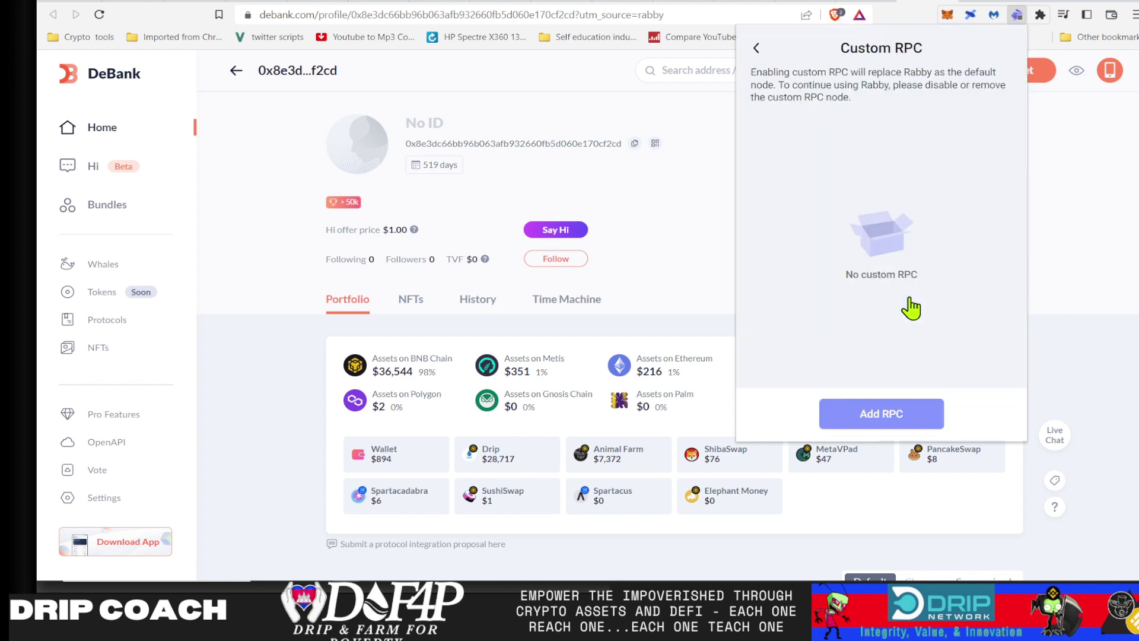
pyautogui.click(884, 418)
pyautogui.scroll(-1, 867, 356)
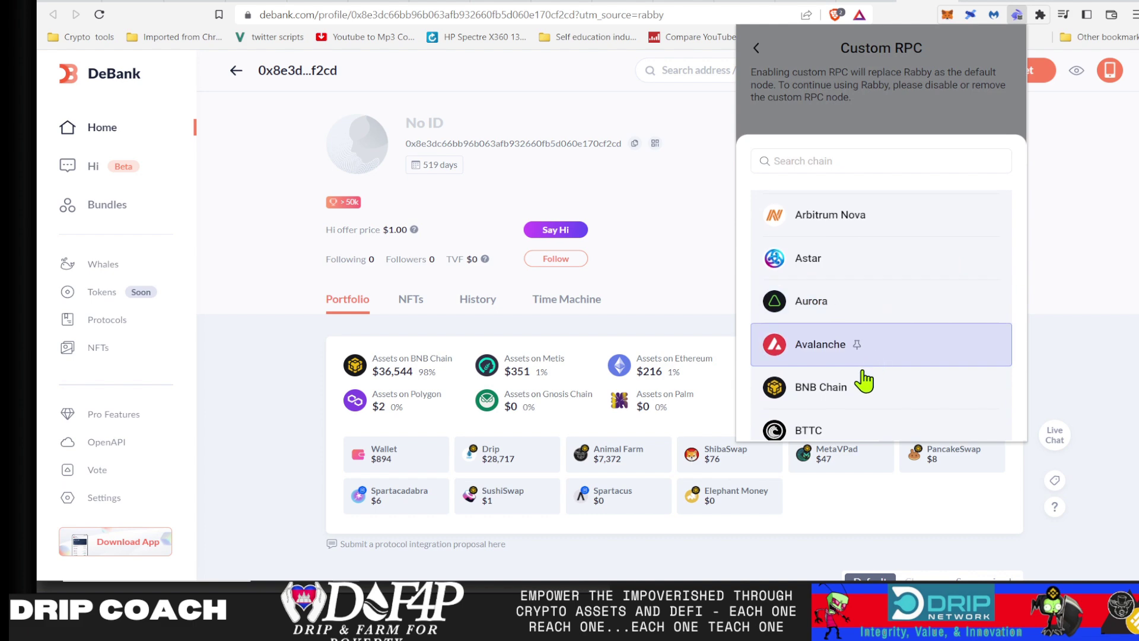
pyautogui.click(854, 385)
pyautogui.click(836, 294)
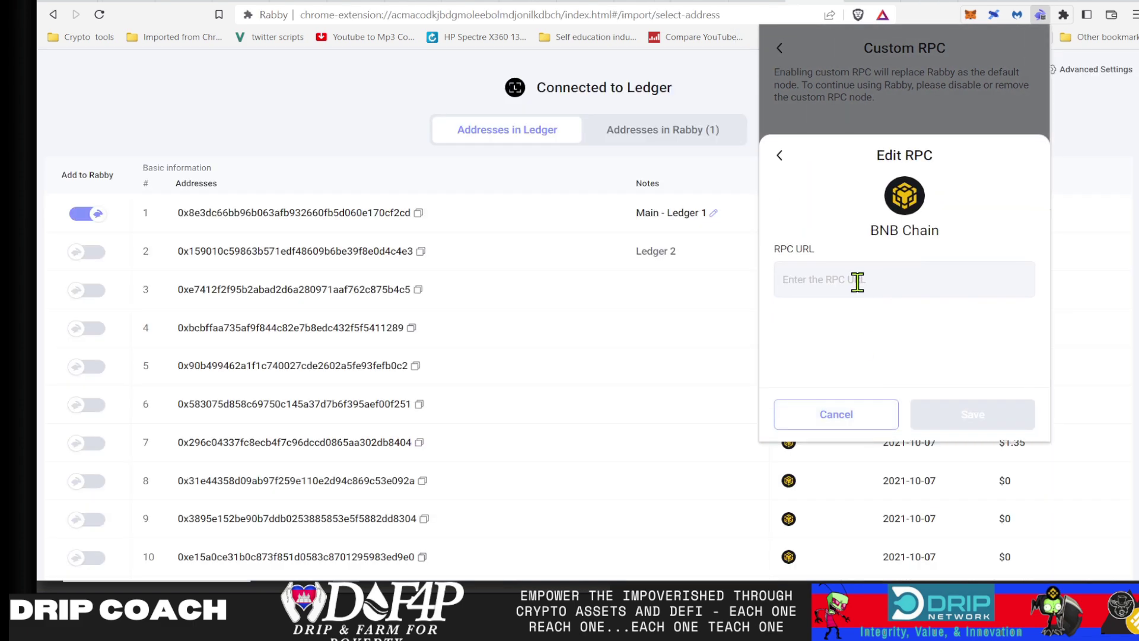
pyautogui.write('https://rpc.ankr.com/bsc')
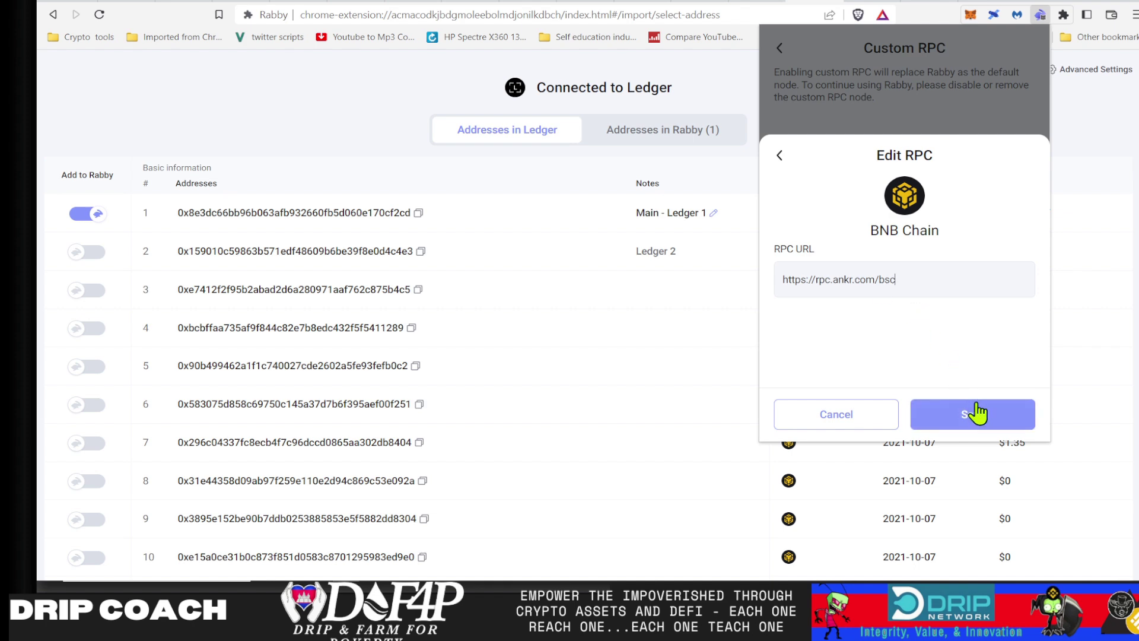
pyautogui.click(980, 417)
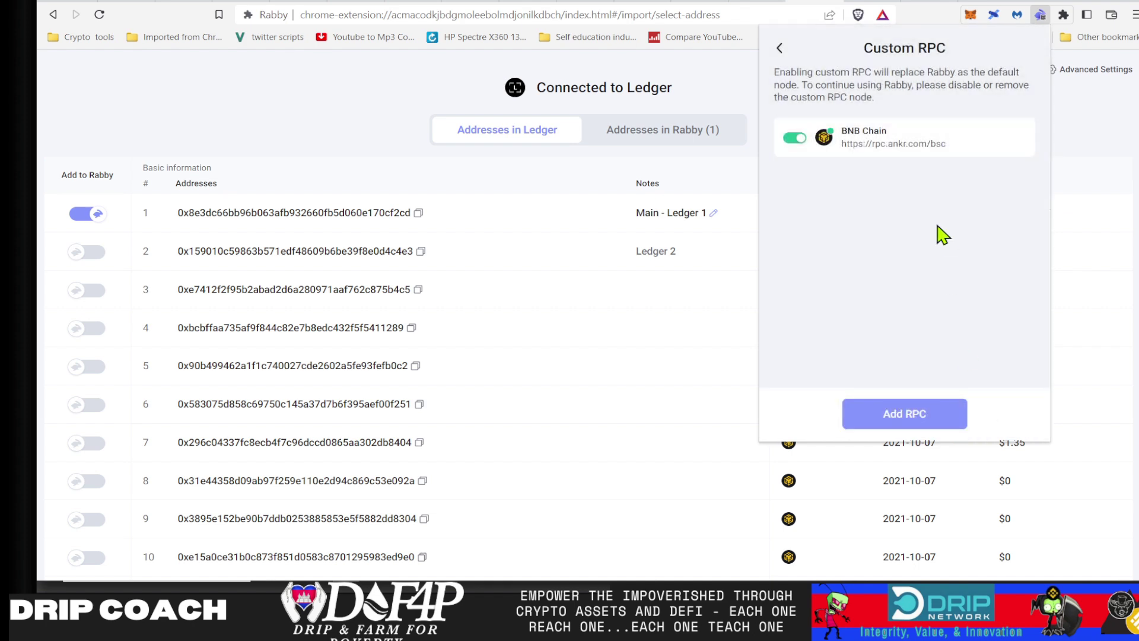
pyautogui.click(902, 413)
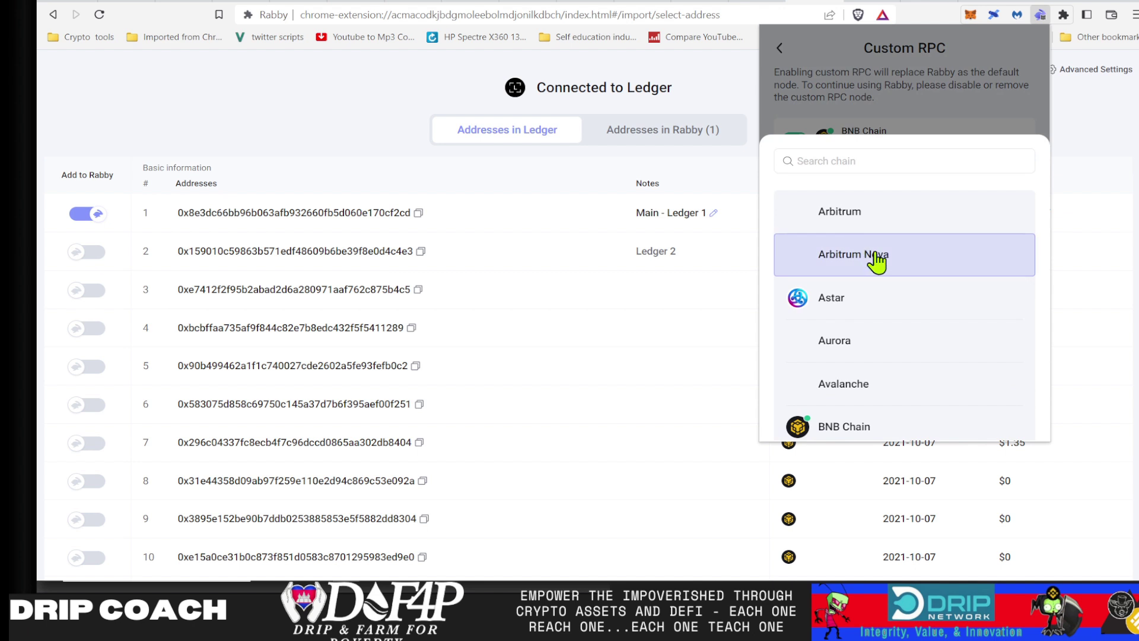
pyautogui.click(909, 106)
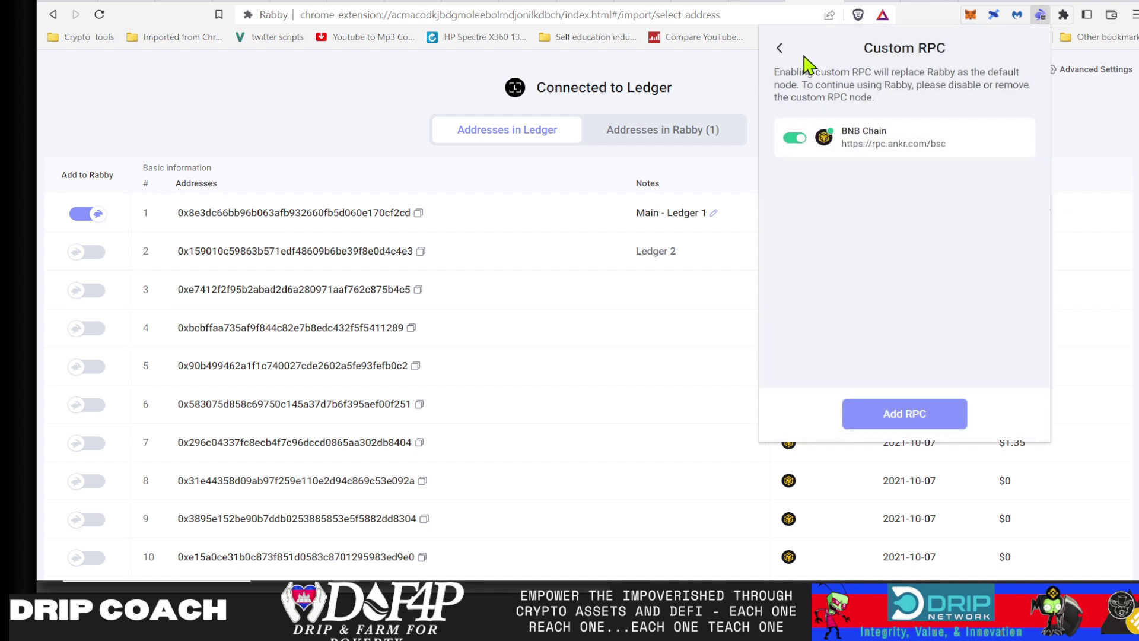
# Go back from Custom RPC to the Main - Ledger 1 overview showing $37,120.14
pyautogui.click(779, 48)
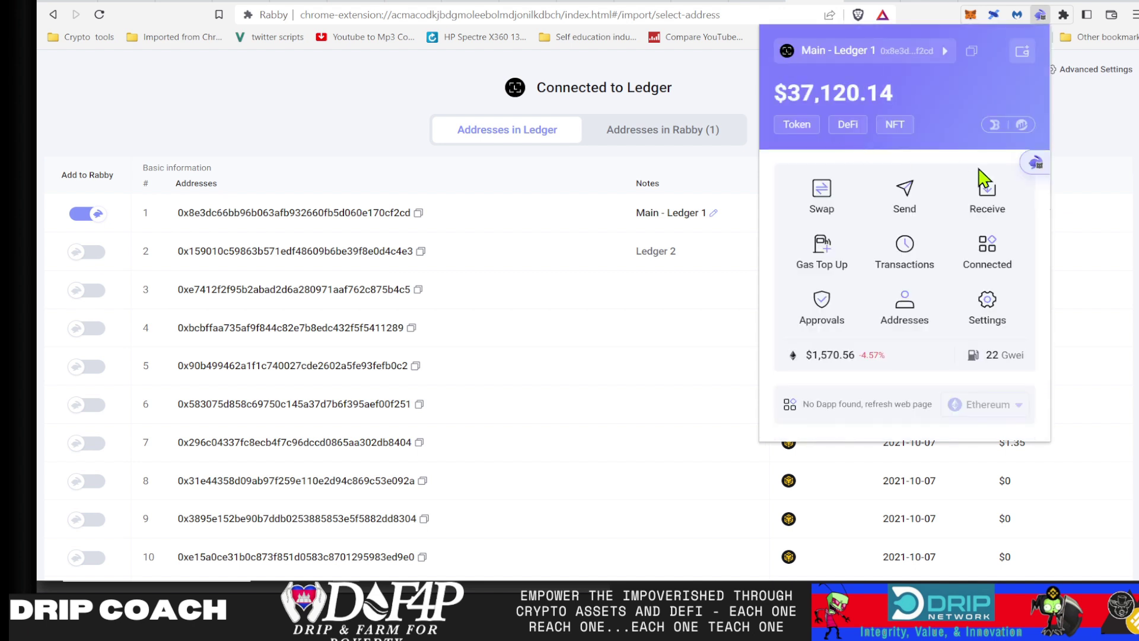